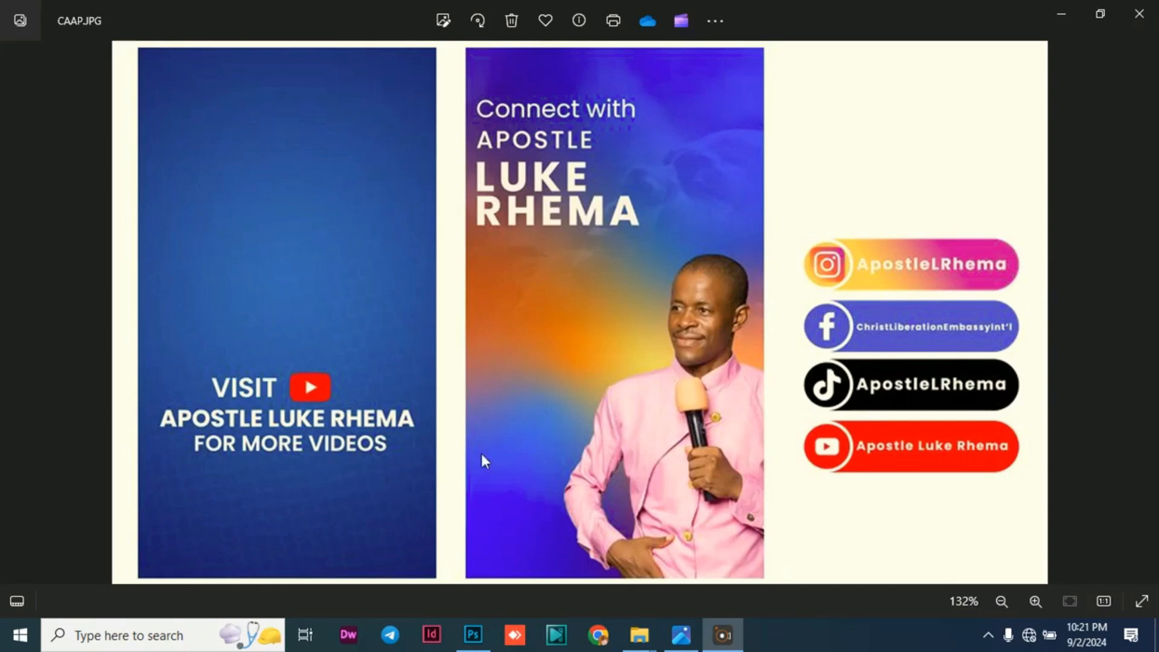
# Switch to Photoshop and create a new blank document 1080 pixels wide and 1920 pixels high.
pyautogui.click(474, 636)
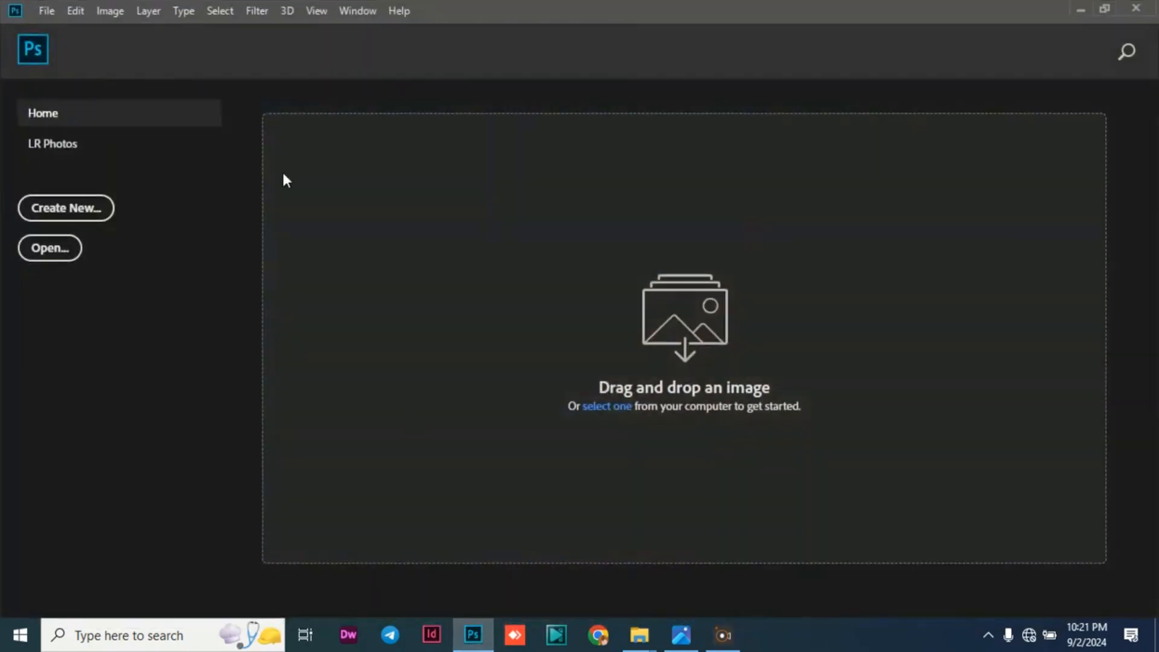
pyautogui.click(49, 16)
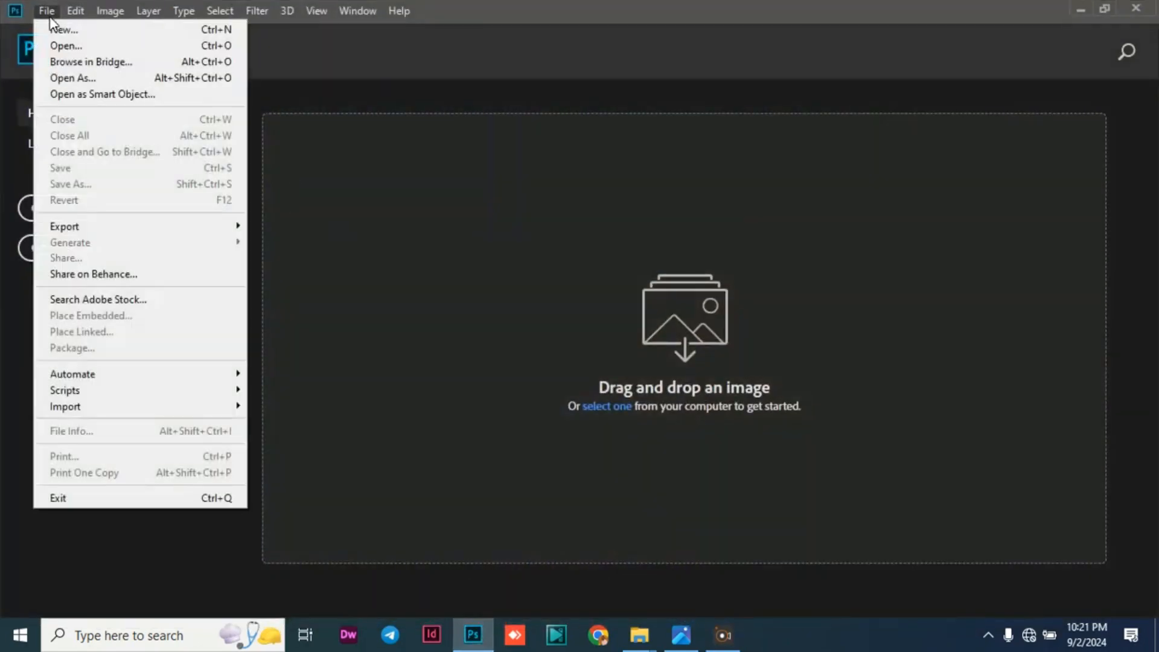
pyautogui.click(94, 30)
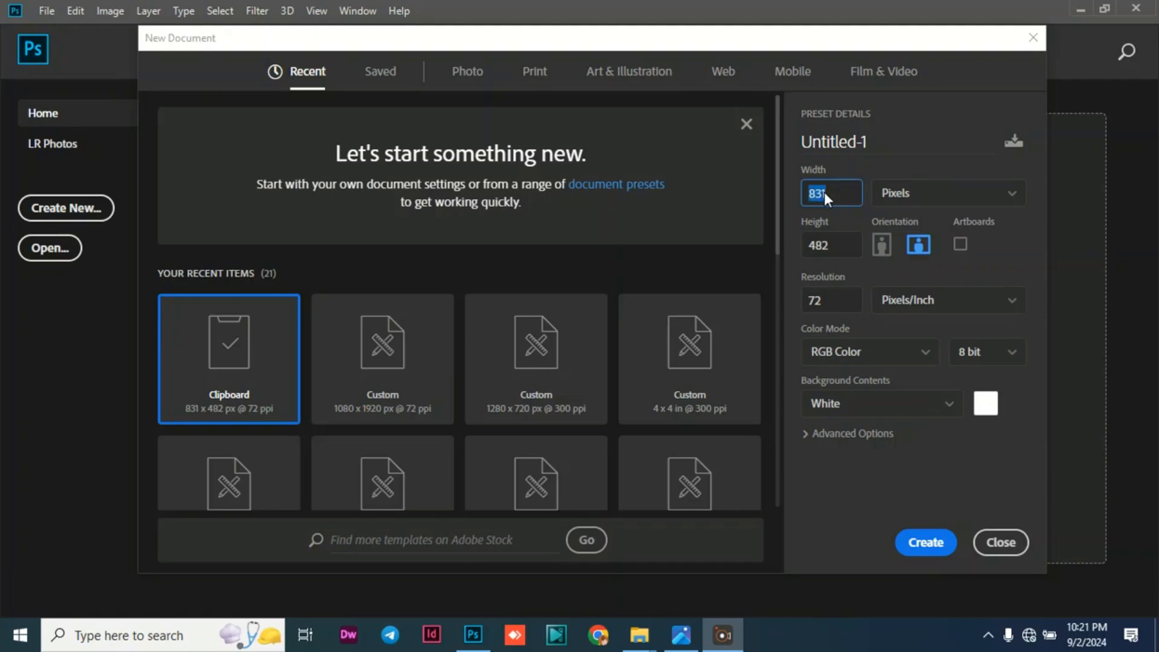
pyautogui.write('1080')
pyautogui.press('Tab')
pyautogui.write('19')
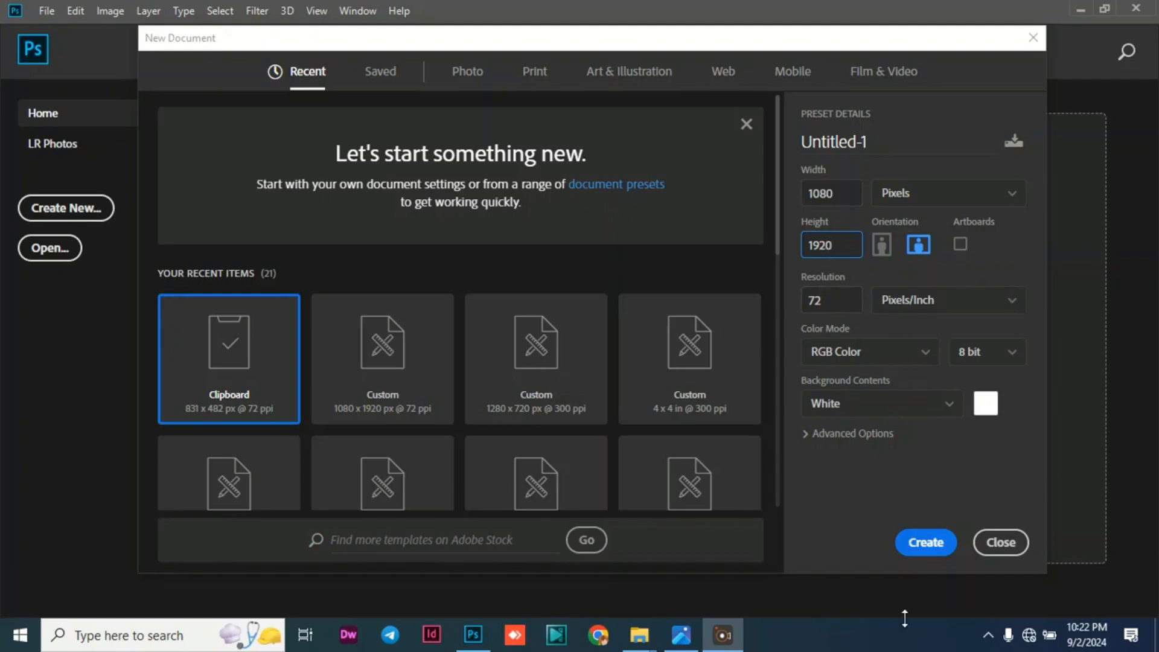
pyautogui.click(924, 542)
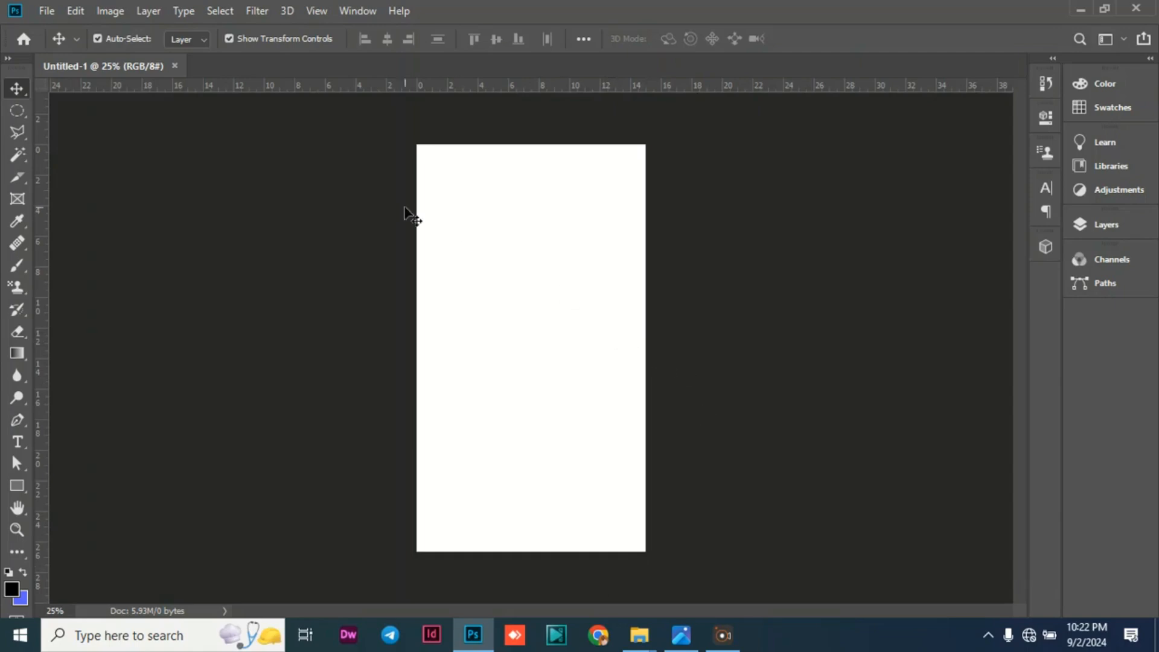
# Start placing an embedded image and look through the Graphic Design folder for a file beginning with FACEBO.
pyautogui.click(47, 12)
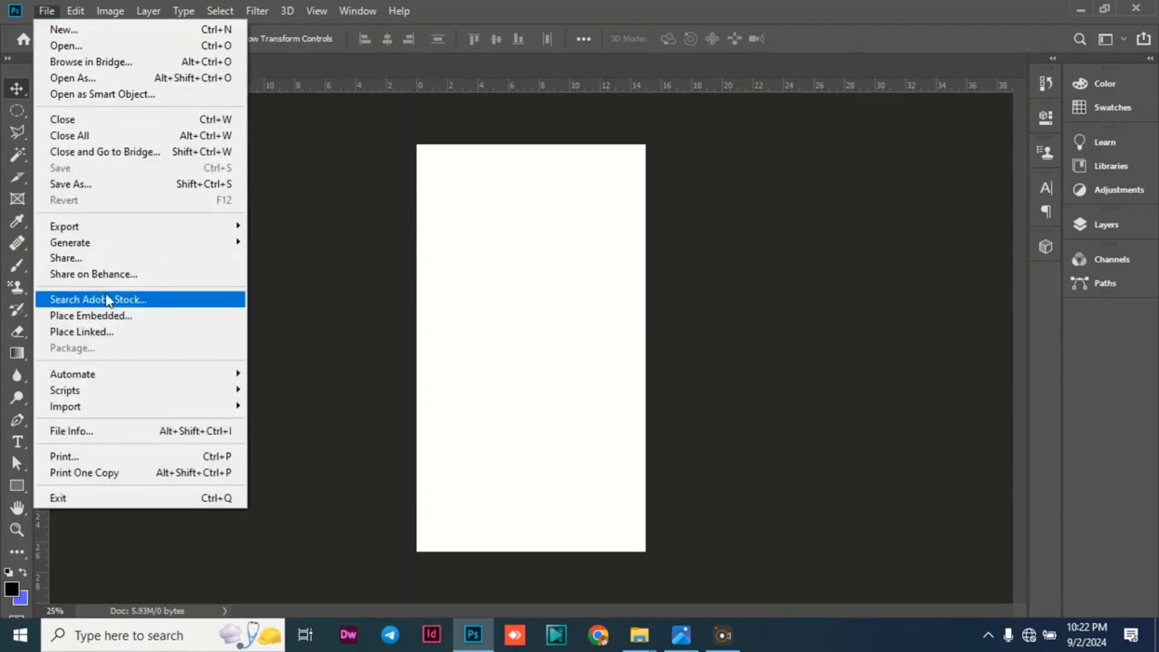
pyautogui.click(108, 316)
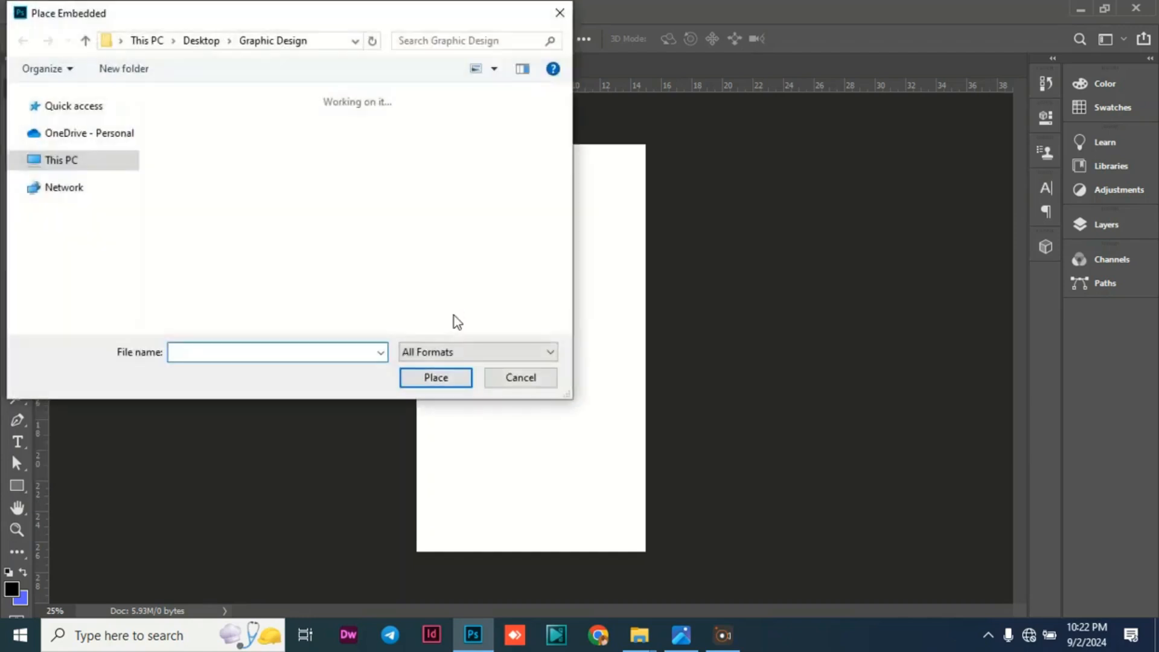
pyautogui.scroll(-3, 401, 217)
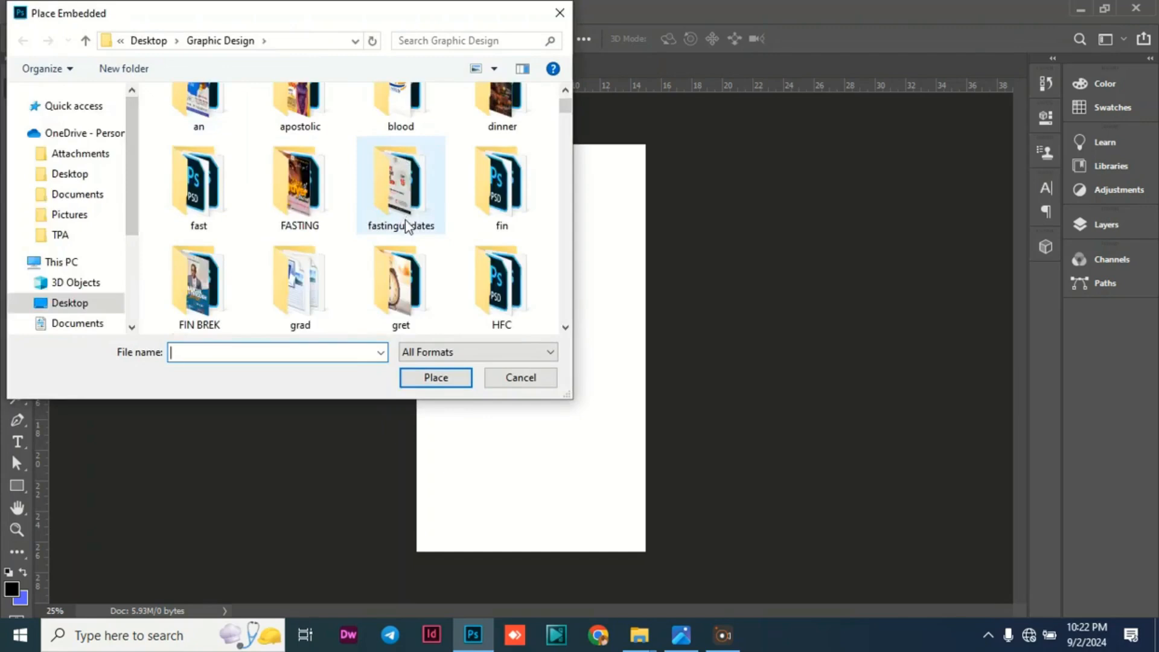
pyautogui.scroll(3, 270, 232)
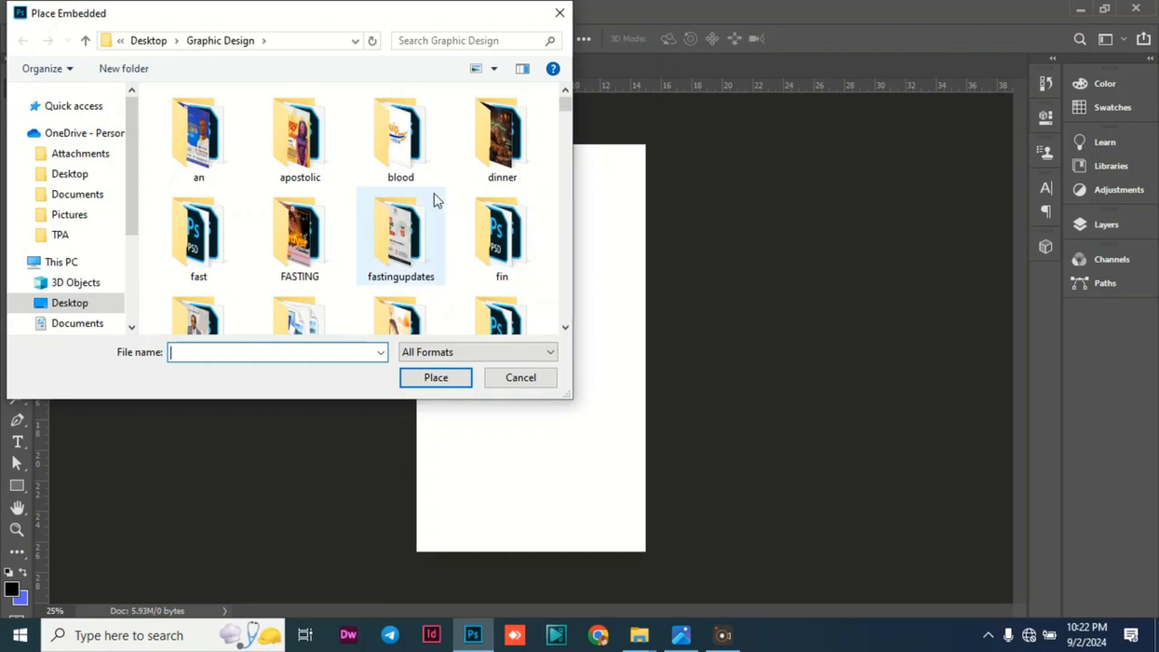
pyautogui.scroll(-1, 434, 199)
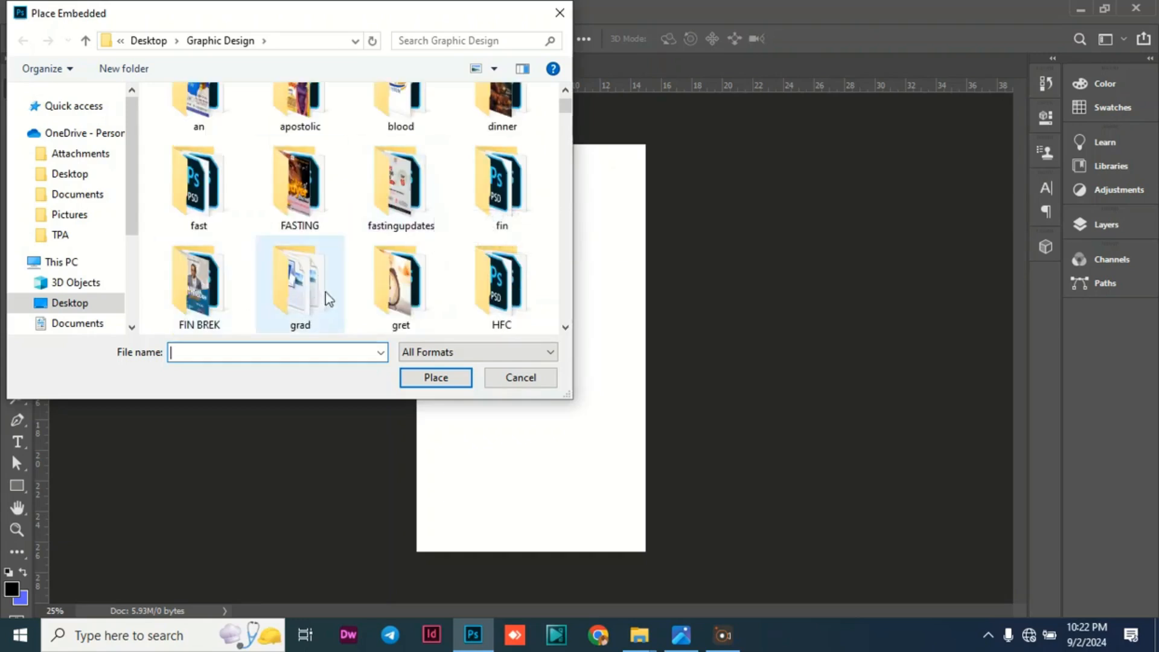
pyautogui.scroll(-2, 330, 278)
pyautogui.scroll(3, 333, 255)
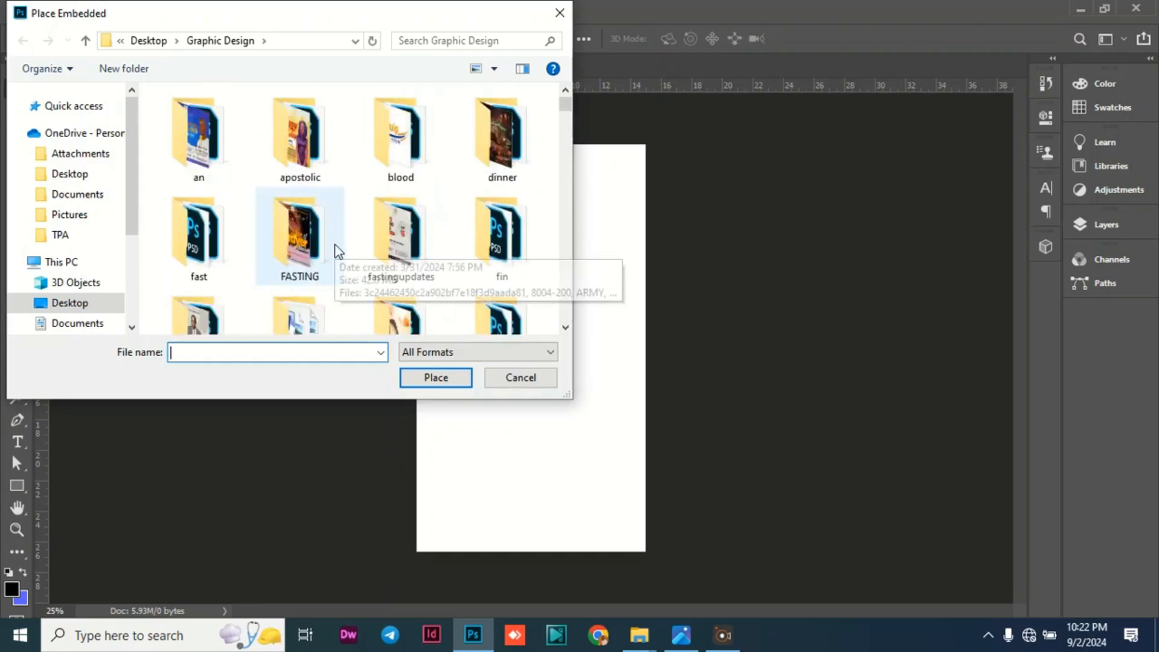
pyautogui.write('FACE')
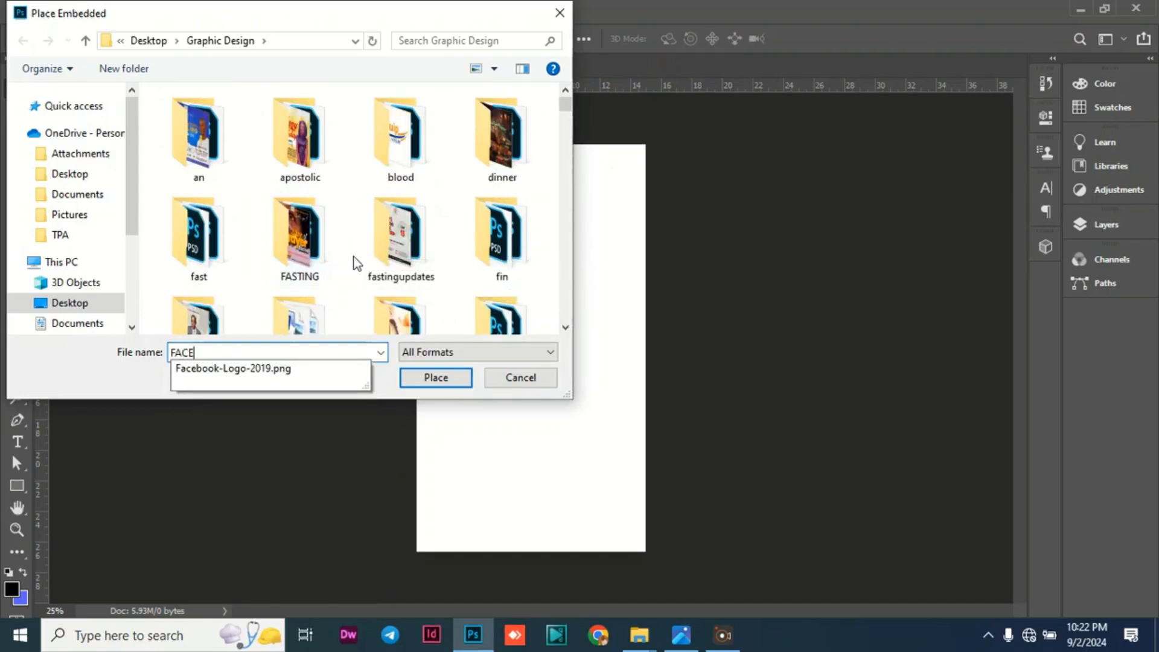
pyautogui.write('BO')
# Try to embed the blue luxury gradient stock photo from the Desktop's FACEBOOK REEL folder.
pyautogui.click(139, 42)
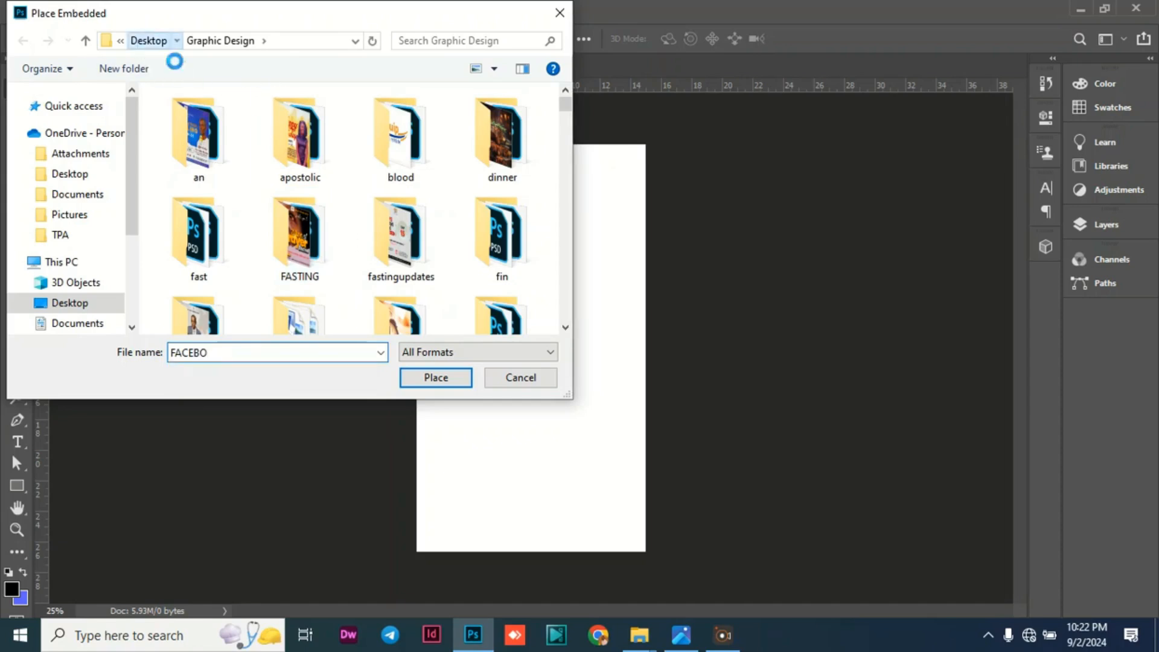
pyautogui.scroll(-2, 312, 185)
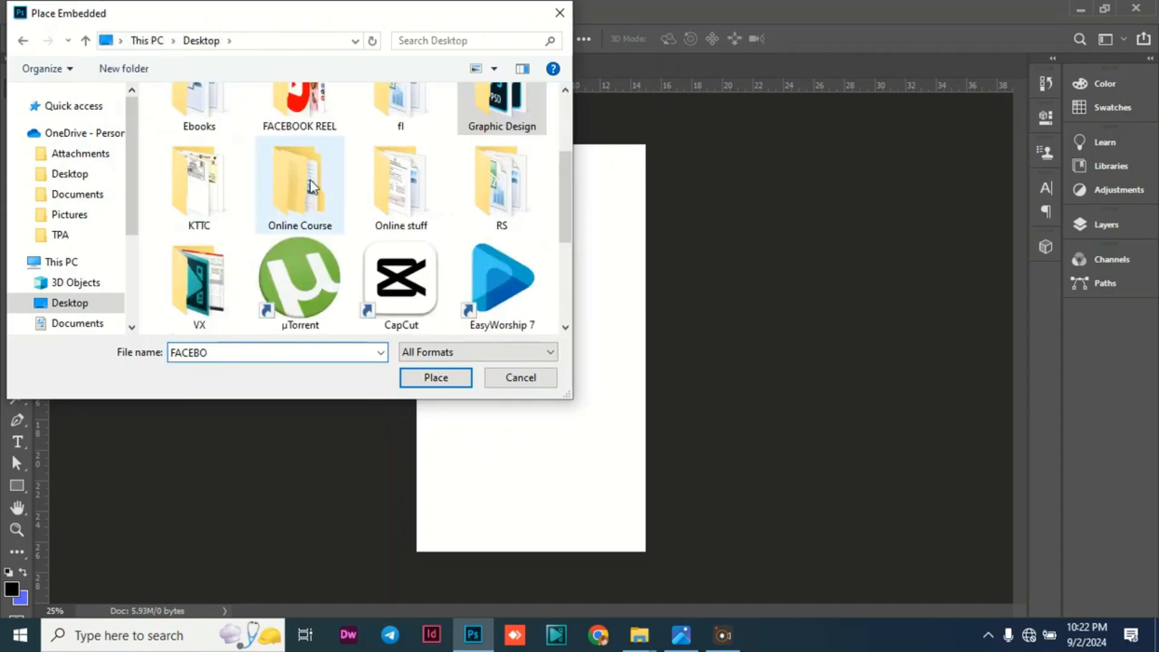
pyautogui.scroll(2, 312, 186)
pyautogui.scroll(-5, 296, 254)
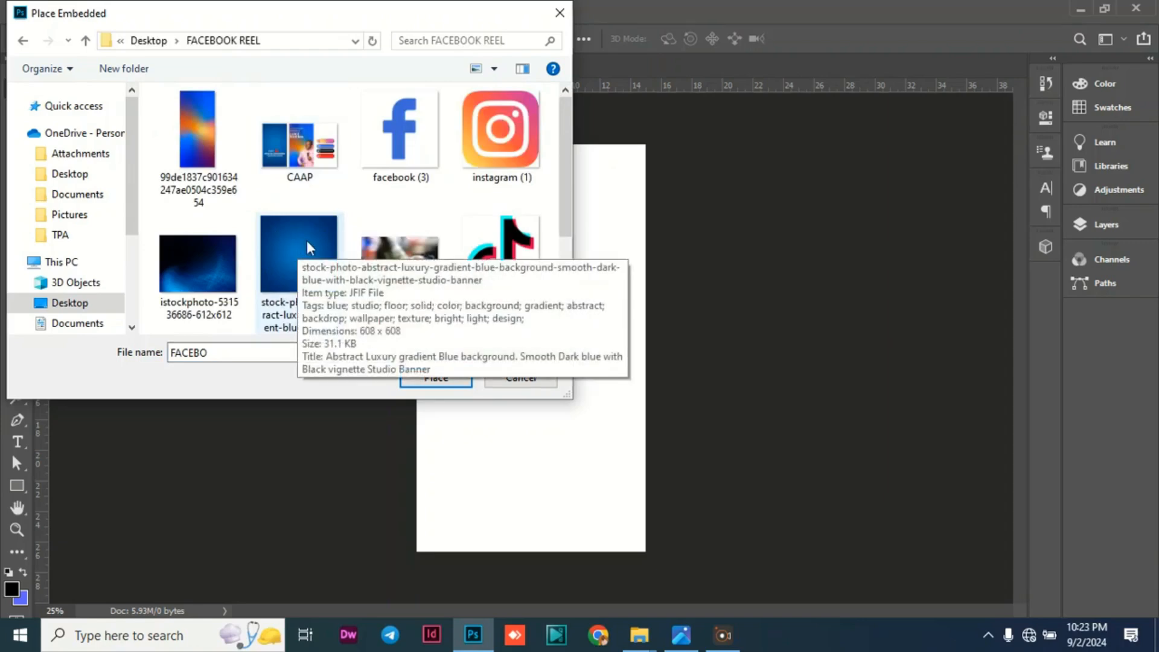
pyautogui.click(299, 244)
pyautogui.click(444, 380)
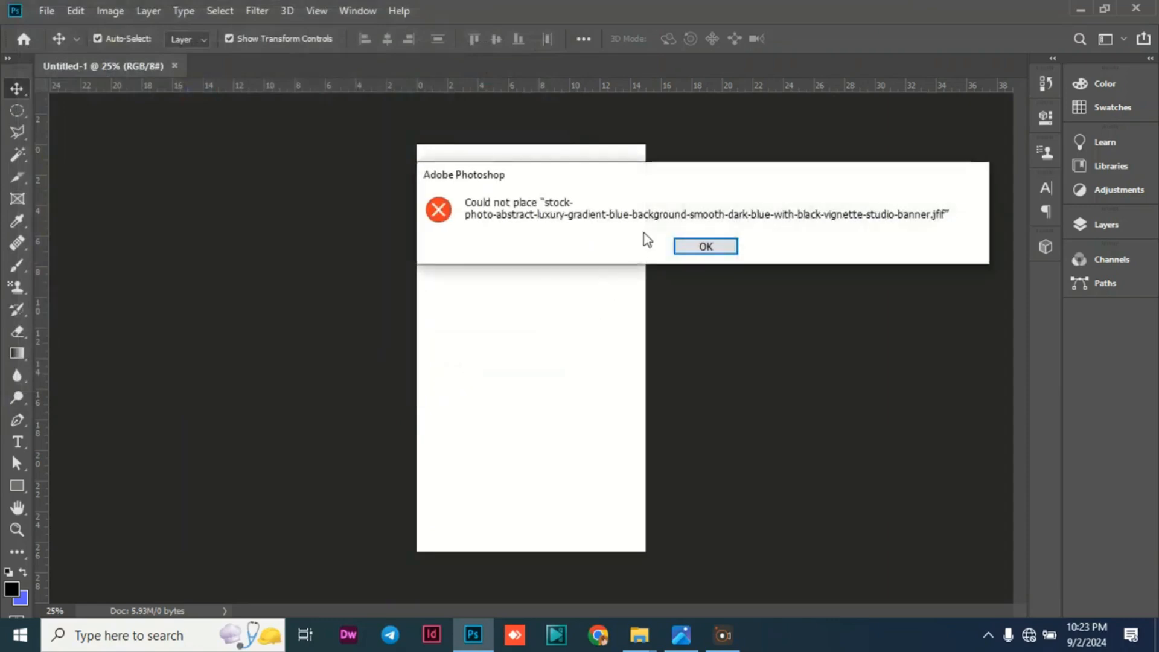
pyautogui.click(705, 248)
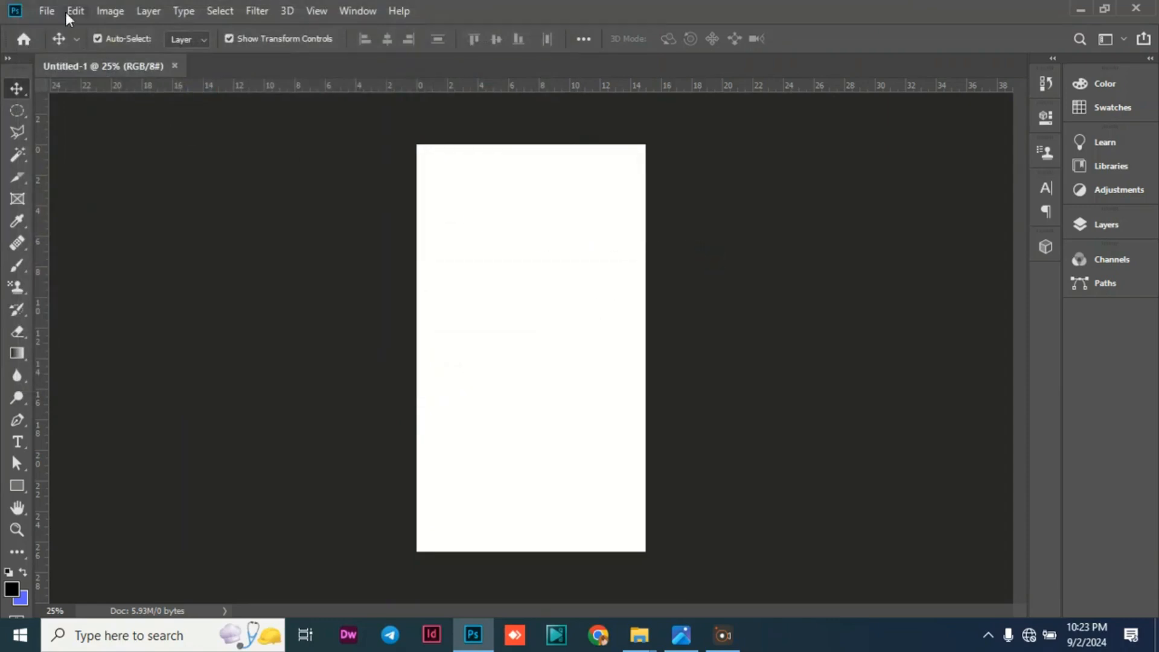
# Embed the BCKFACE image from the Pictures folder into the document.
pyautogui.click(49, 11)
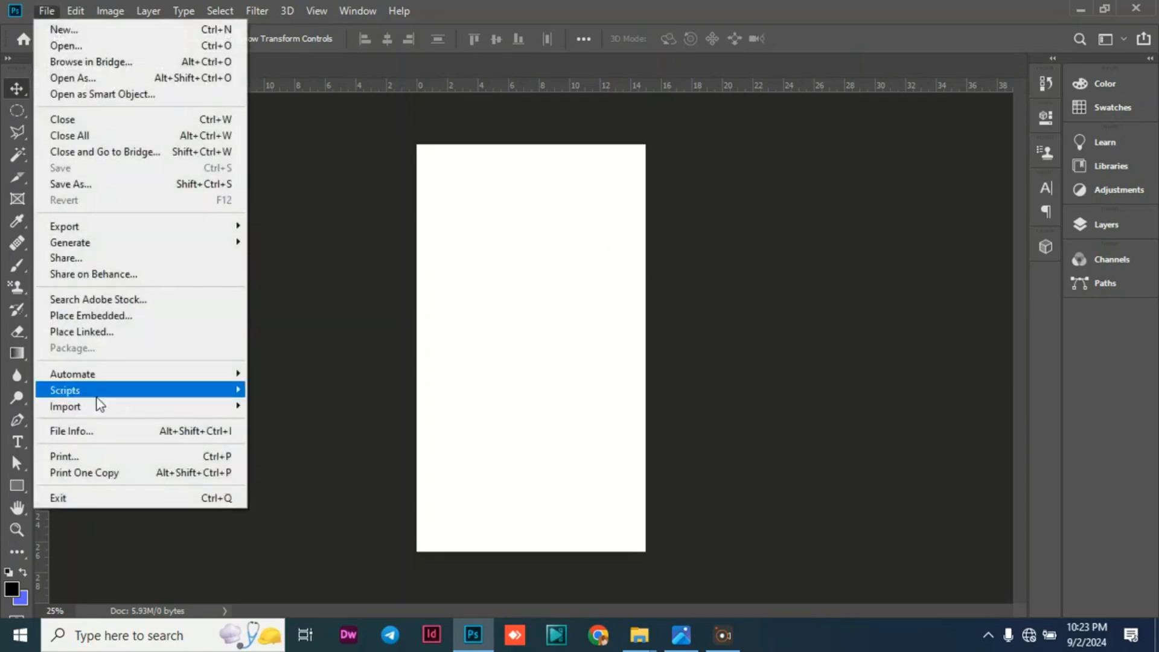
pyautogui.click(97, 315)
pyautogui.scroll(-2, 171, 233)
pyautogui.scroll(-1, 72, 293)
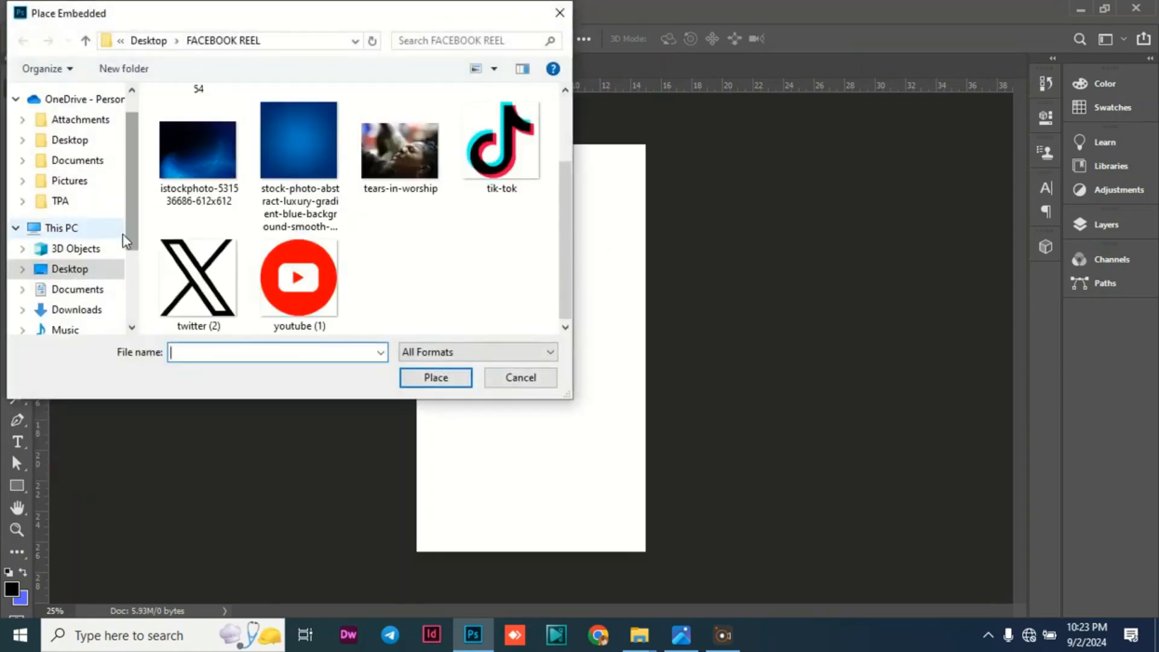
pyautogui.scroll(-1, 72, 295)
pyautogui.click(73, 301)
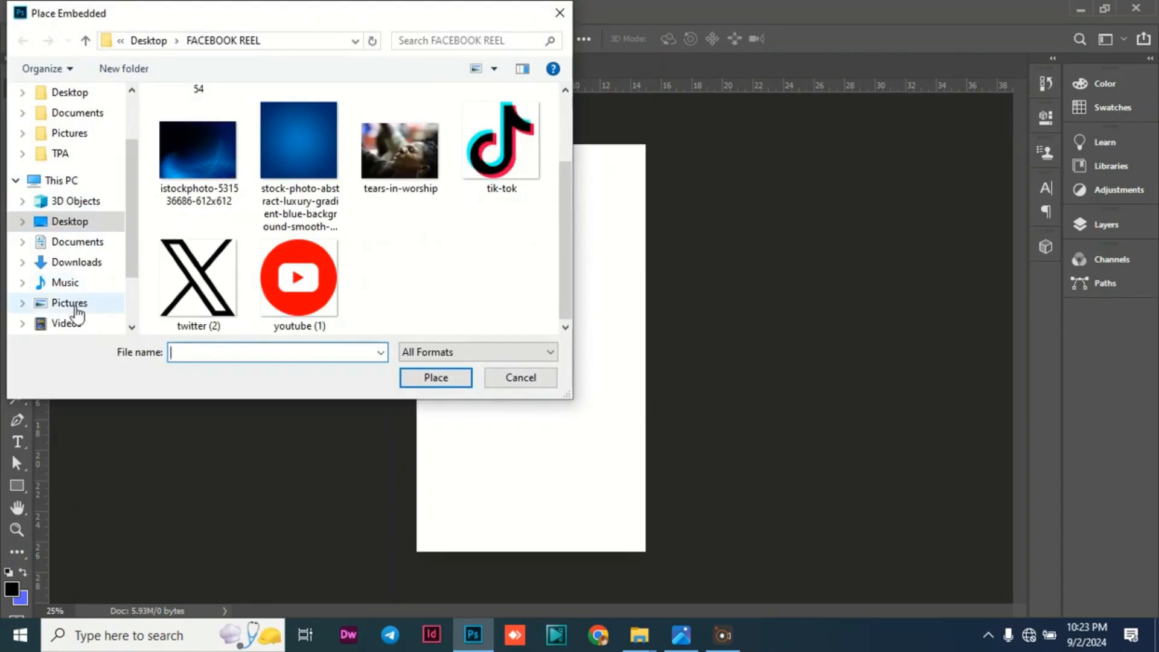
pyautogui.scroll(-1, 260, 266)
pyautogui.click(198, 278)
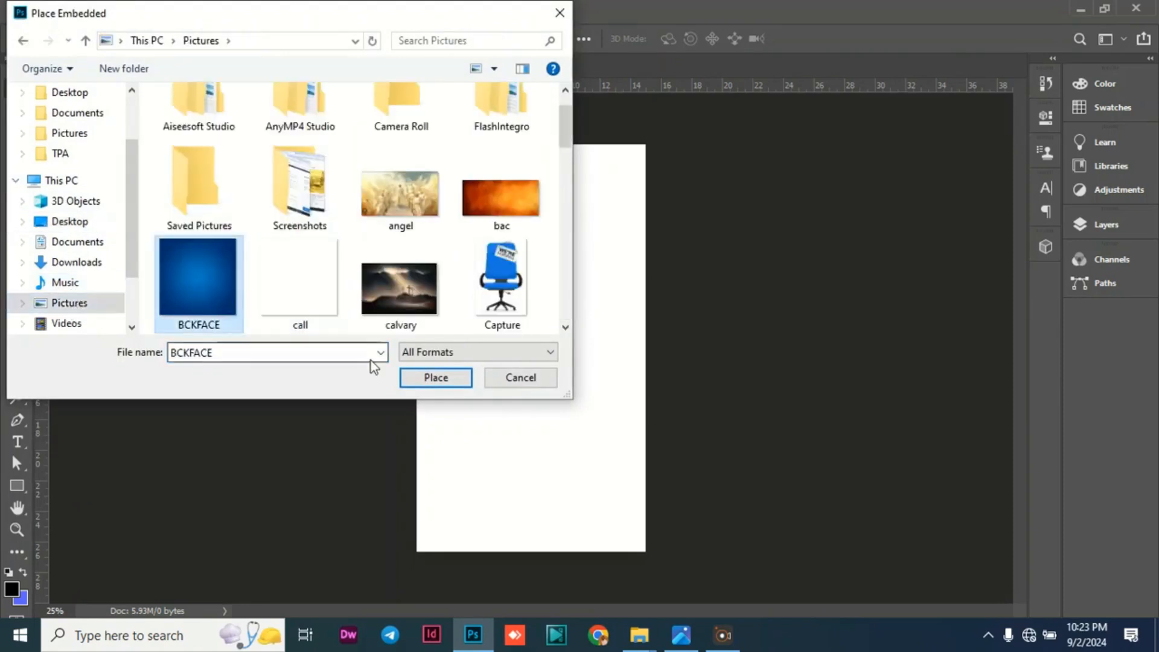
pyautogui.click(435, 378)
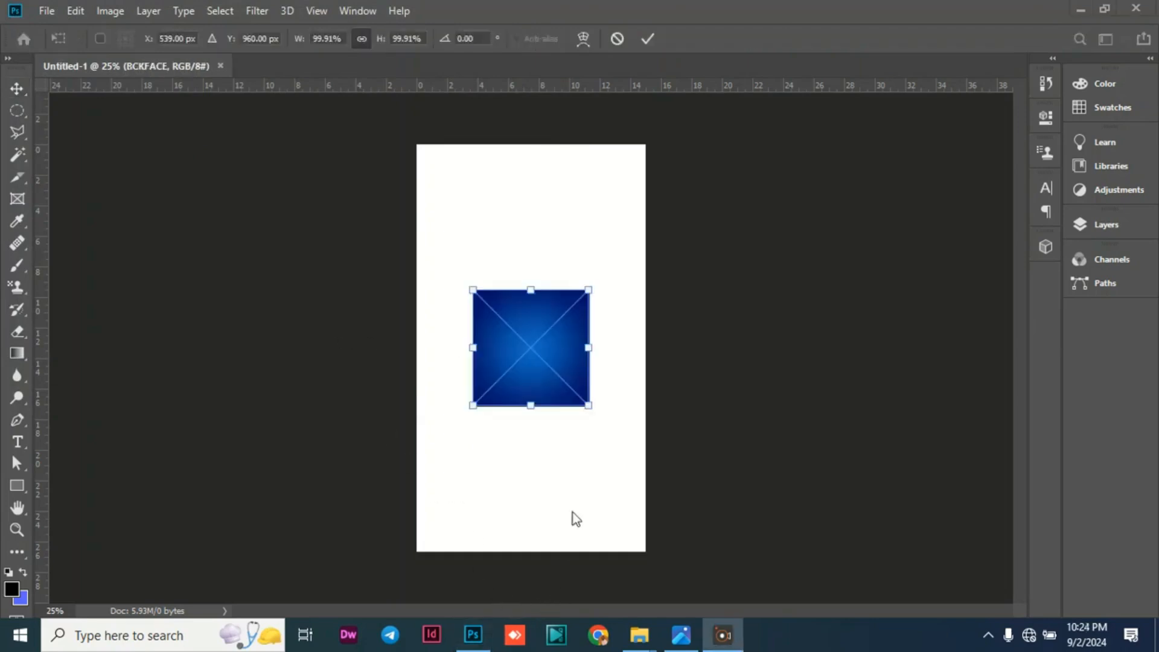
# Enlarge the BCKFACE image to about 353%, position it to cover the whole canvas, and apply the transform.
pyautogui.click(590, 405)
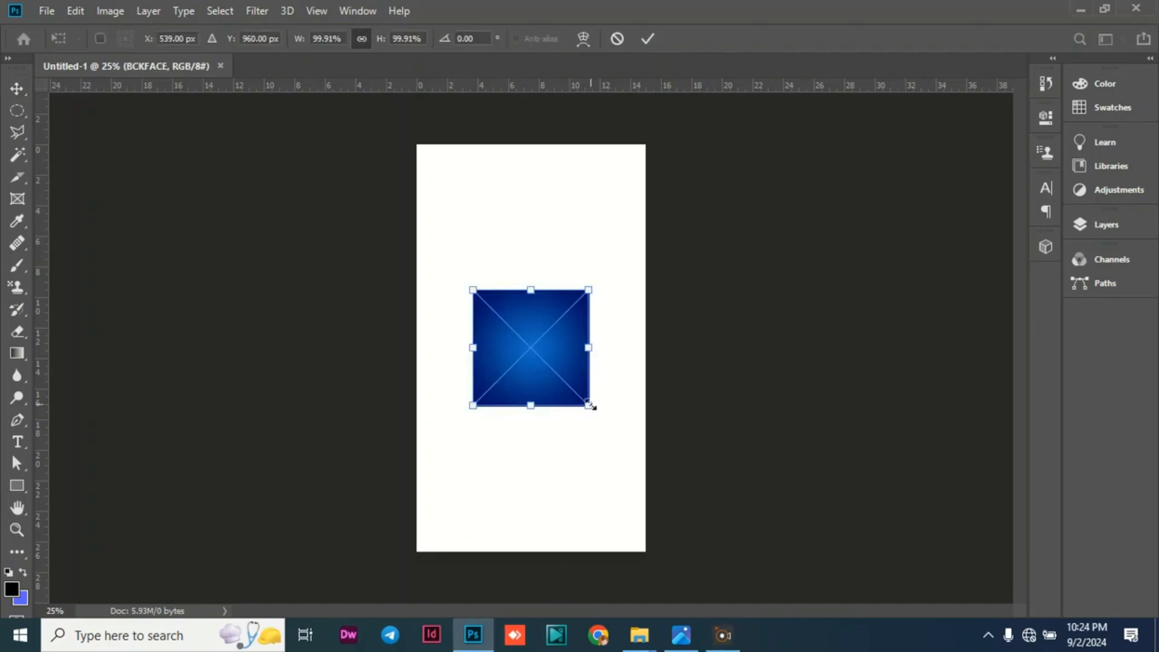
pyautogui.moveTo(590, 405); pyautogui.dragTo(526, 247)
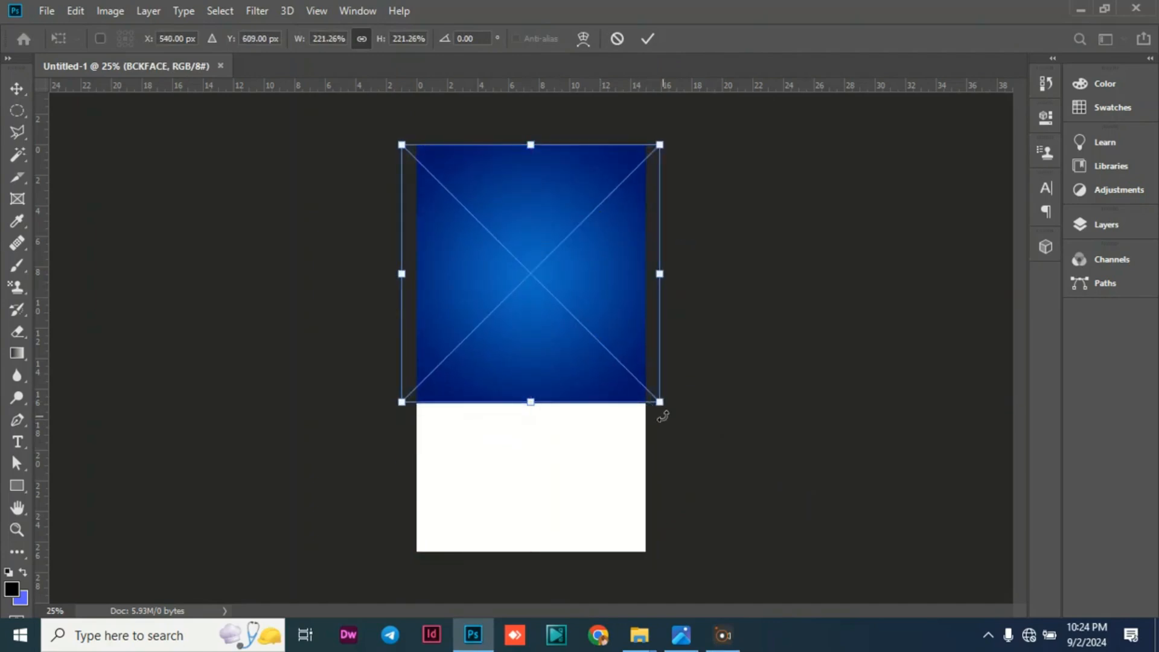
pyautogui.moveTo(661, 403); pyautogui.dragTo(848, 597)
pyautogui.moveTo(512, 422); pyautogui.dragTo(367, 360)
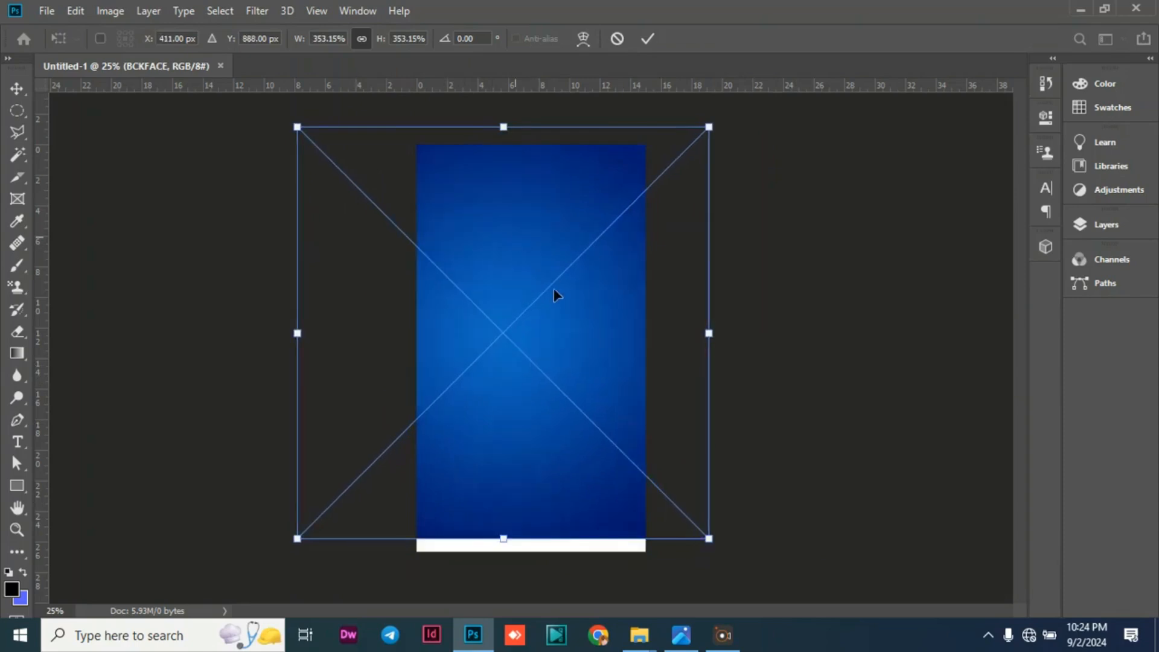
pyautogui.moveTo(556, 256)
pyautogui.mouseDown()
pyautogui.moveTo(552, 299)
pyautogui.moveTo(557, 263)
pyautogui.mouseUp()
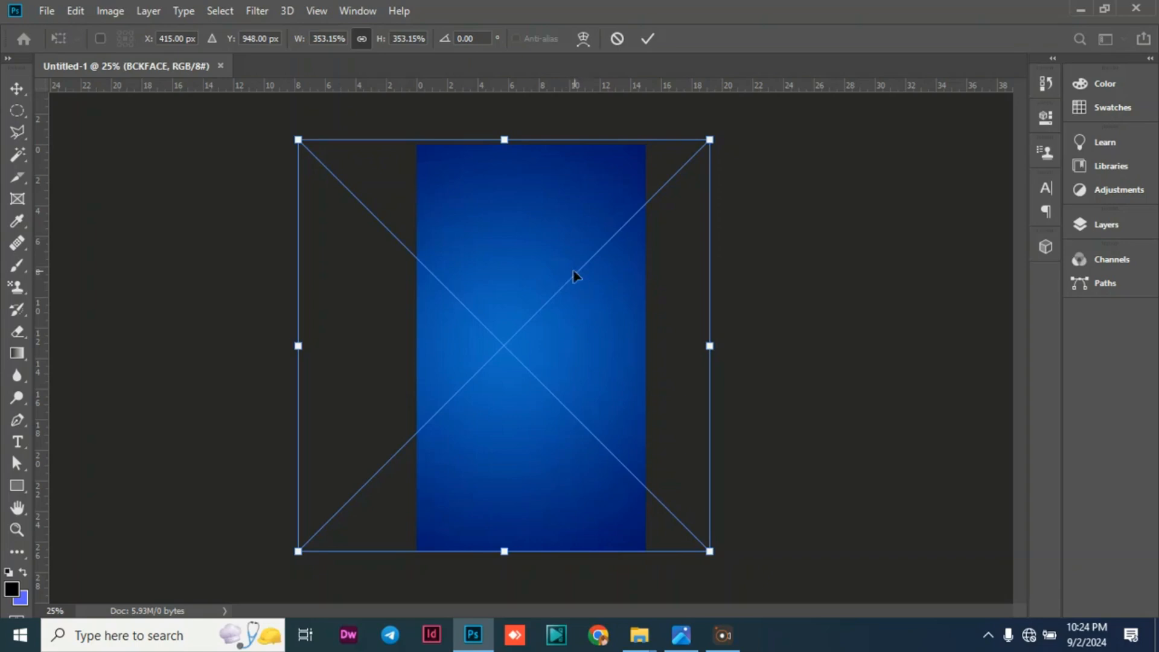
pyautogui.click(17, 88)
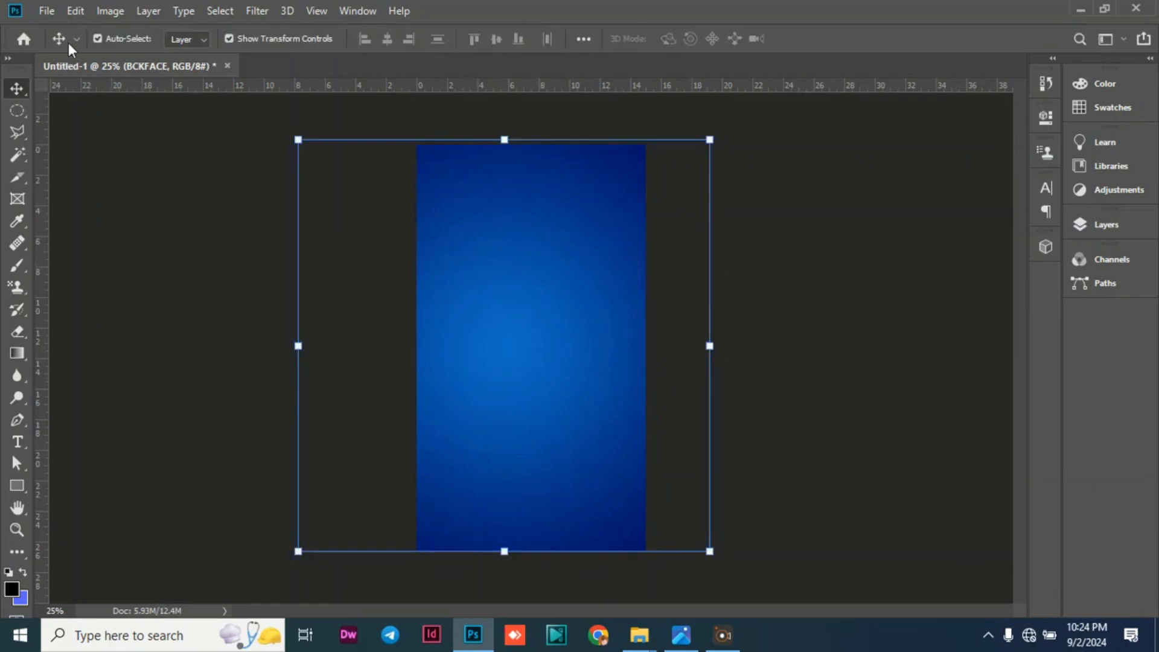
pyautogui.click(45, 11)
pyautogui.click(140, 315)
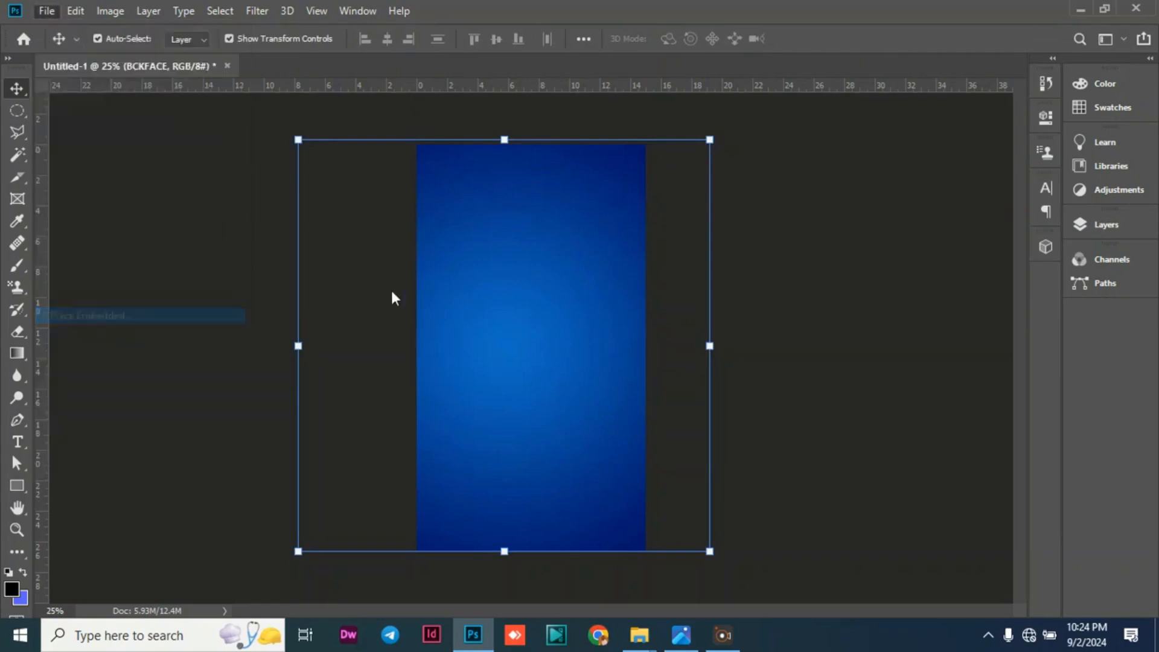
pyautogui.scroll(-3, 227, 215)
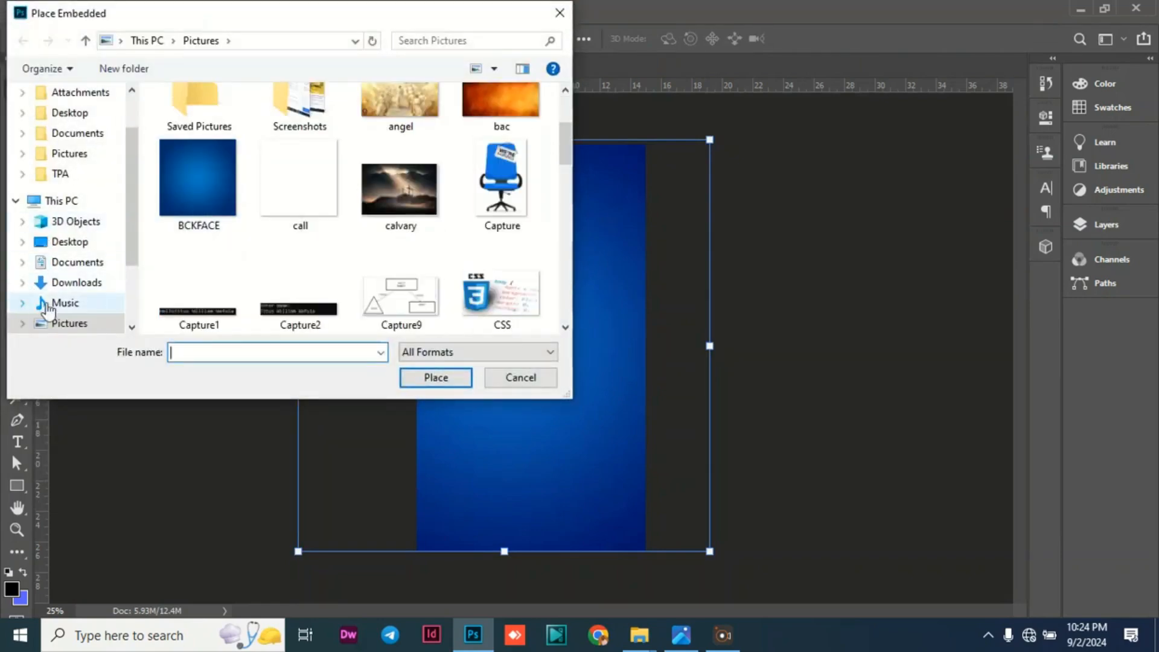
pyautogui.click(67, 242)
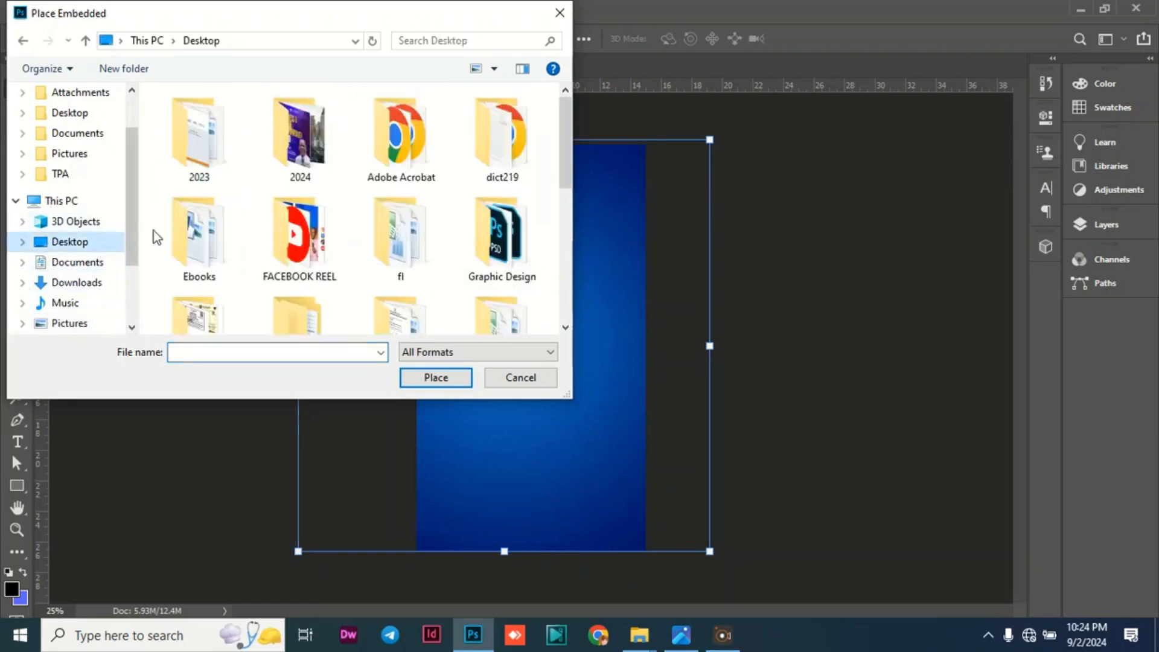
pyautogui.scroll(-1, 314, 233)
pyautogui.doubleClick(297, 211)
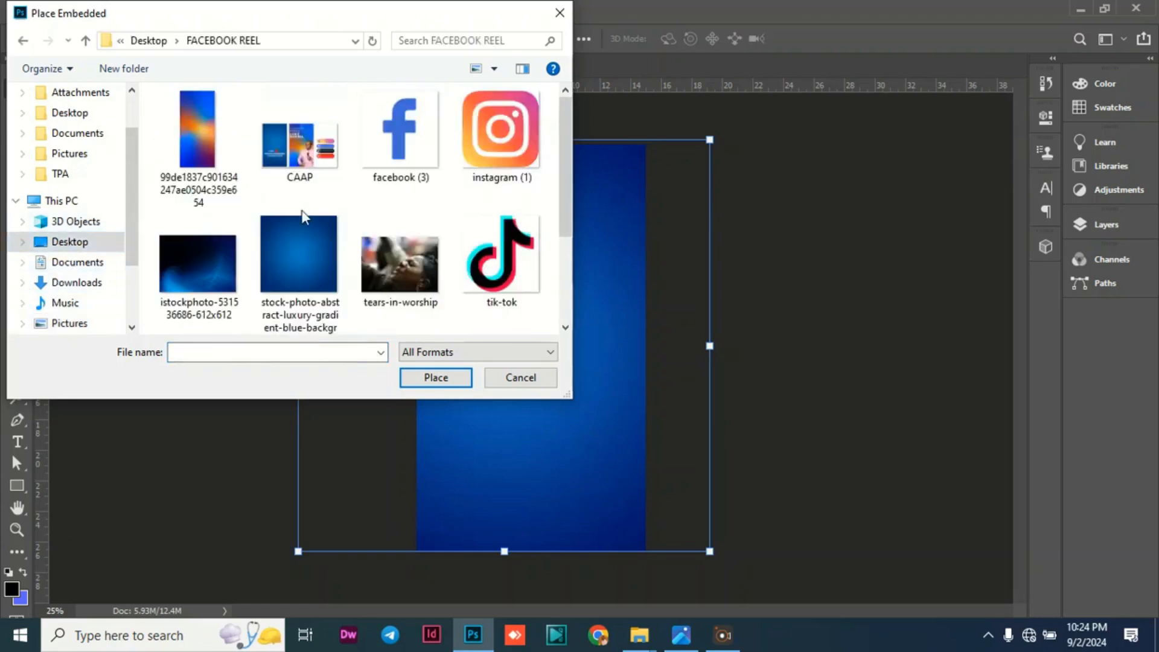
pyautogui.click(202, 283)
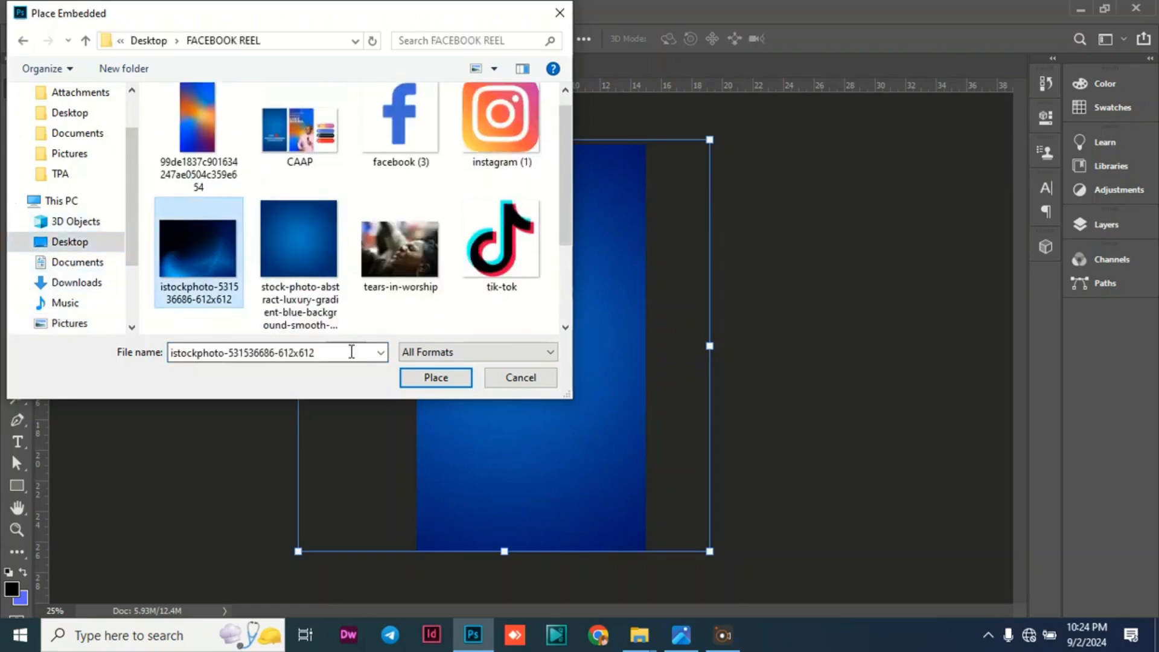
pyautogui.click(426, 379)
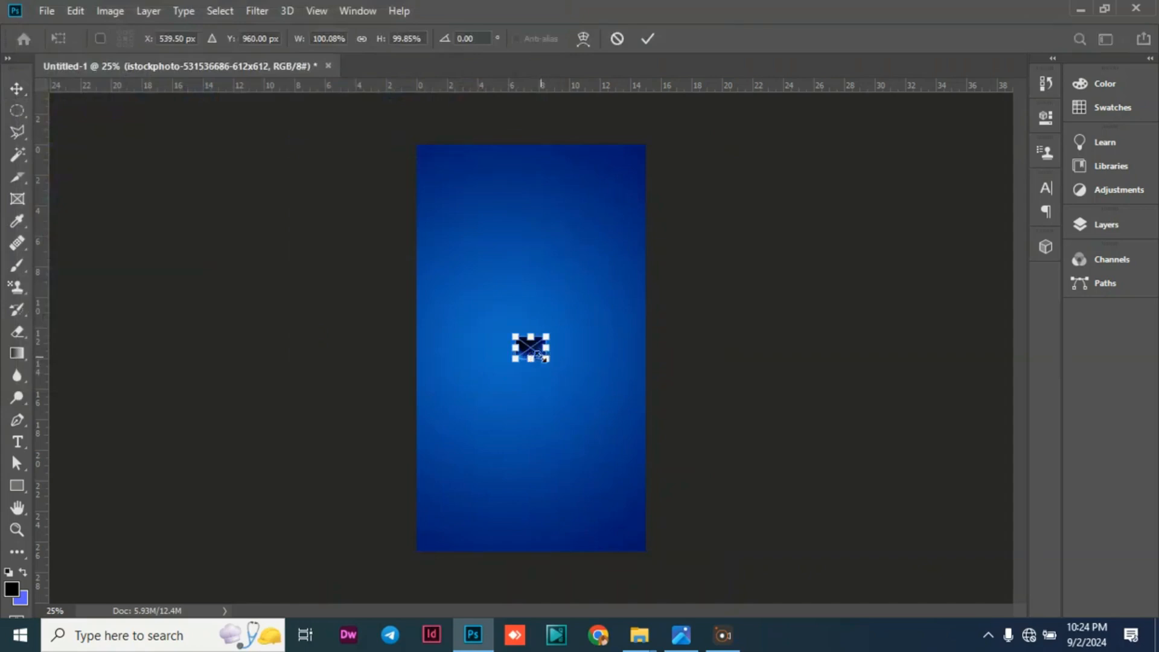
pyautogui.moveTo(544, 358); pyautogui.dragTo(736, 499)
pyautogui.moveTo(603, 413); pyautogui.dragTo(475, 195)
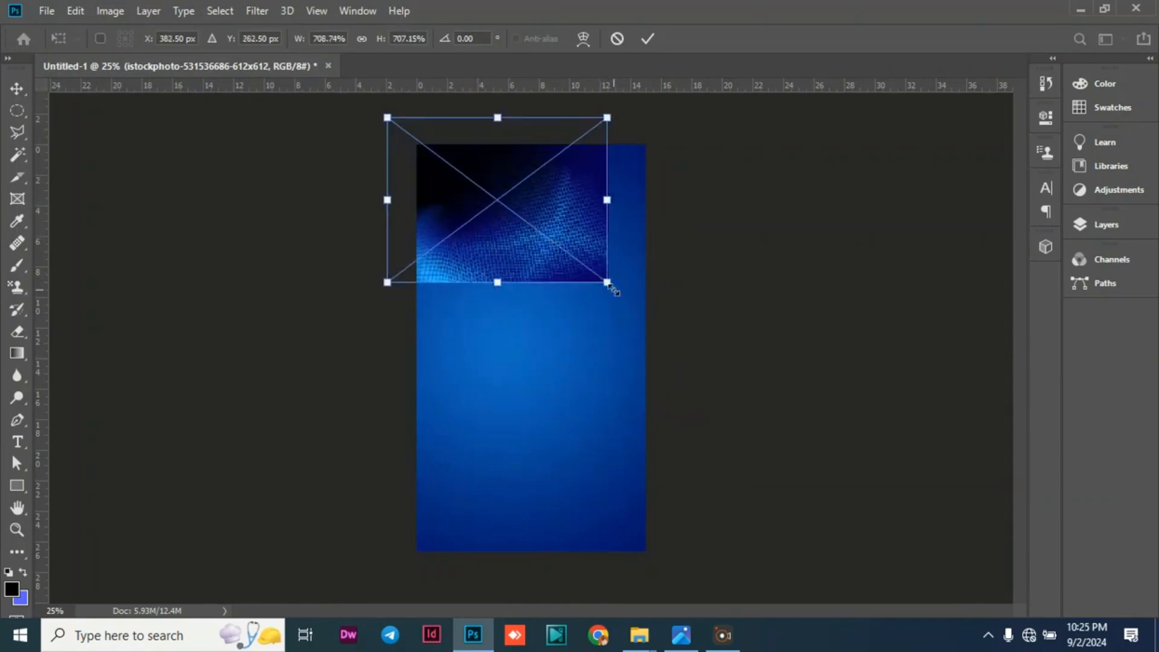
pyautogui.moveTo(610, 287); pyautogui.dragTo(953, 605)
pyautogui.moveTo(588, 402); pyautogui.dragTo(342, 415)
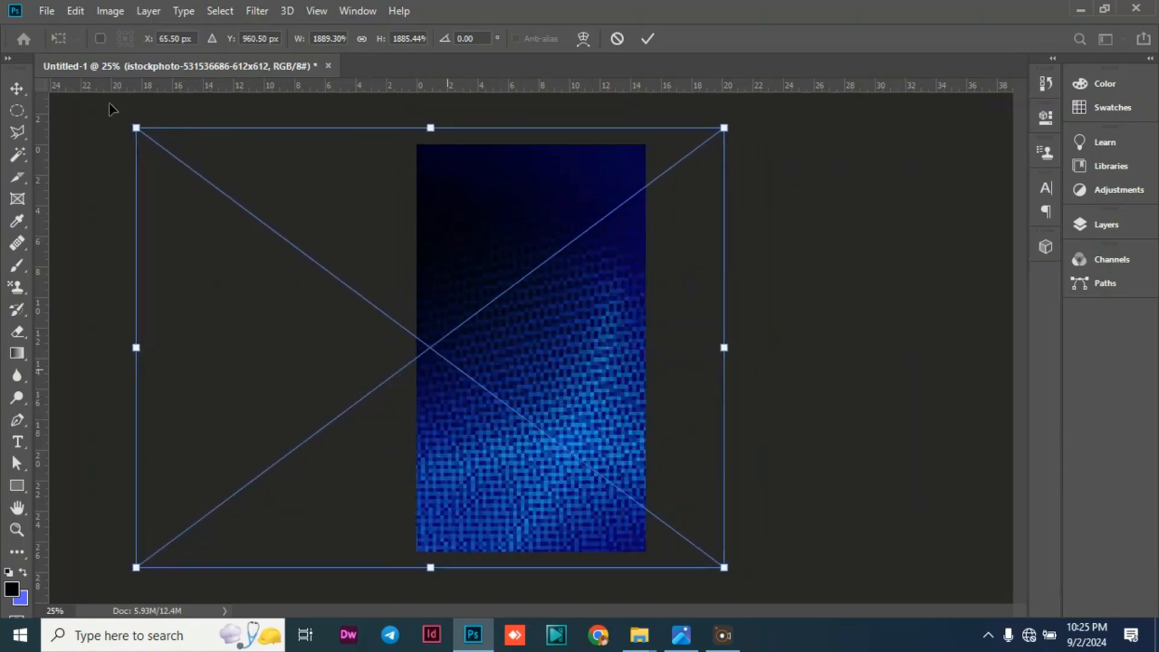
pyautogui.click(18, 88)
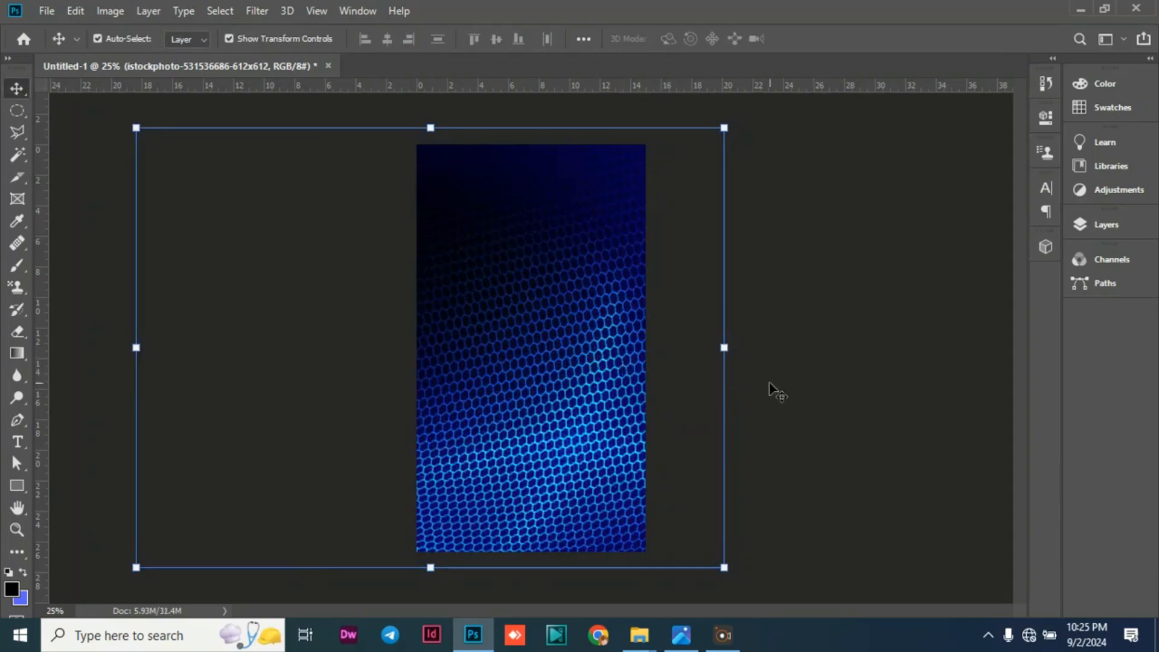
pyautogui.click(1084, 232)
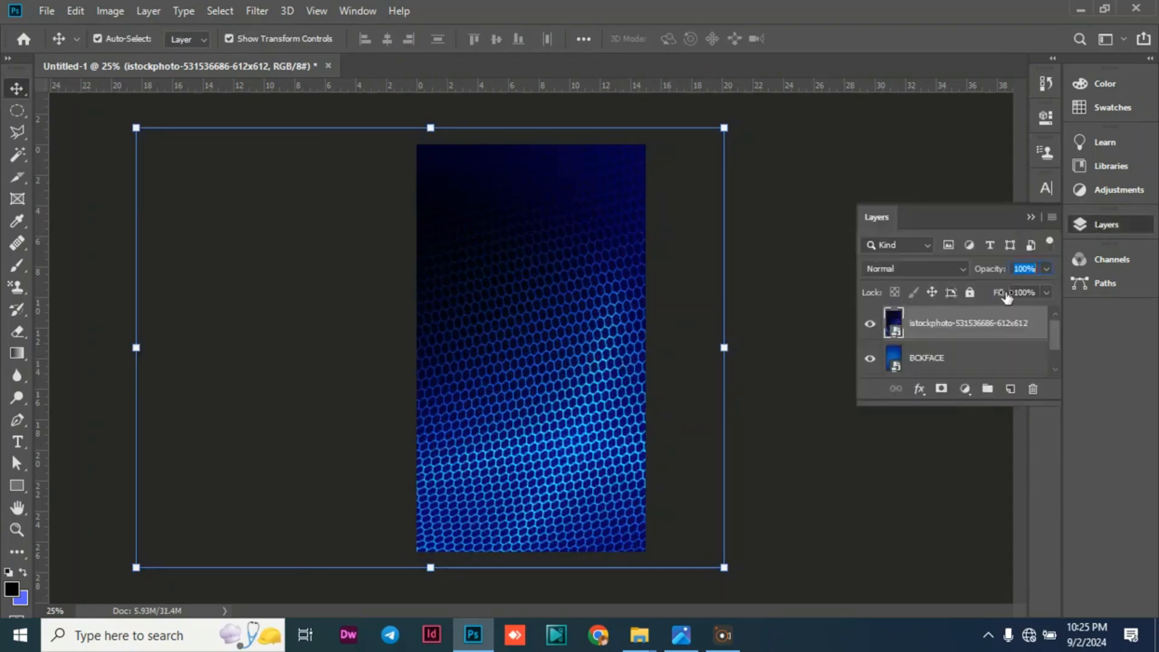
pyautogui.moveTo(998, 269); pyautogui.dragTo(908, 272)
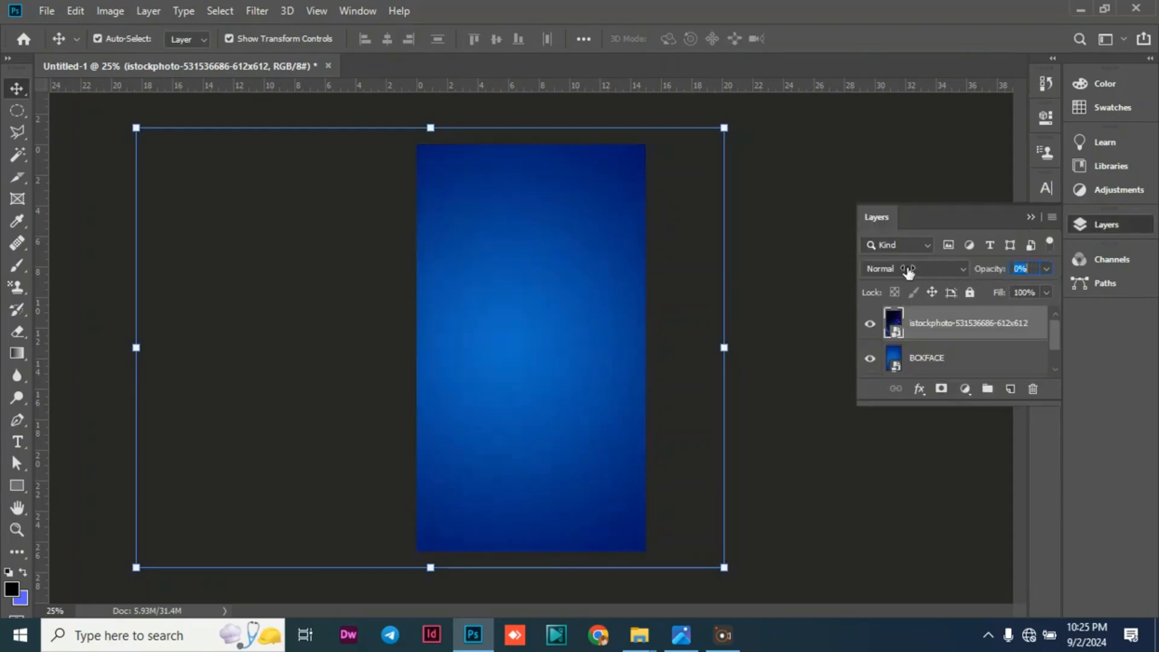
pyautogui.moveTo(987, 269); pyautogui.dragTo(997, 275)
pyautogui.moveTo(998, 274); pyautogui.dragTo(997, 276)
pyautogui.moveTo(997, 276); pyautogui.dragTo(995, 278)
pyautogui.write('5')
pyautogui.click(788, 248)
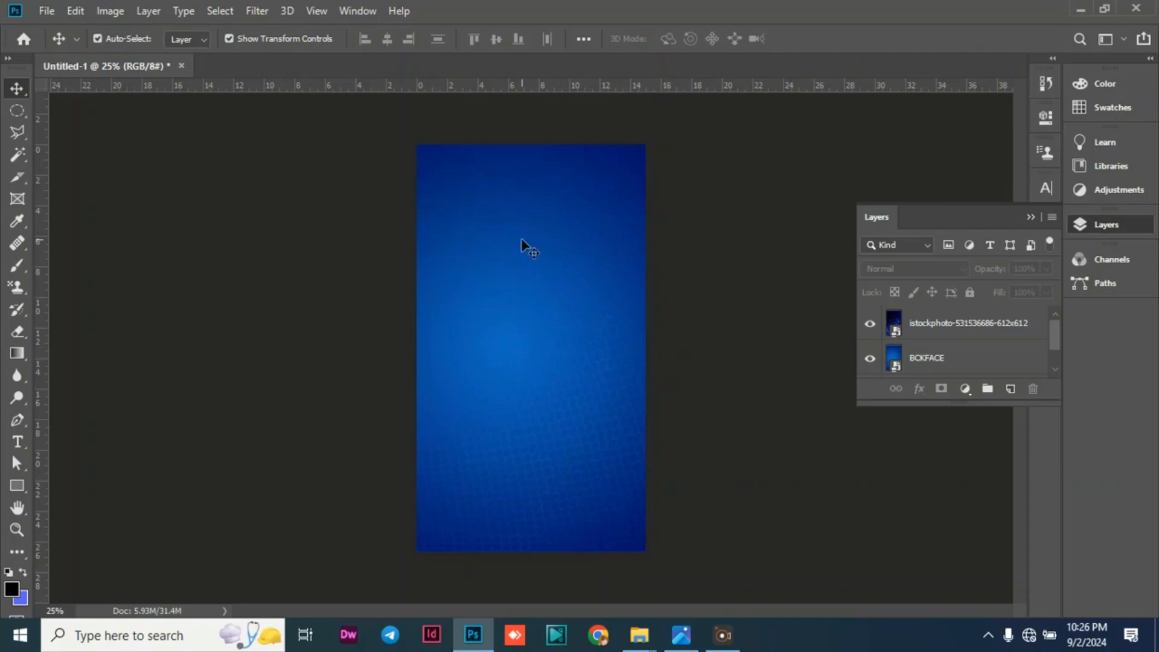
# Add a text line reading VISIT in Poppins Regular near the middle of the canvas.
pyautogui.click(16, 449)
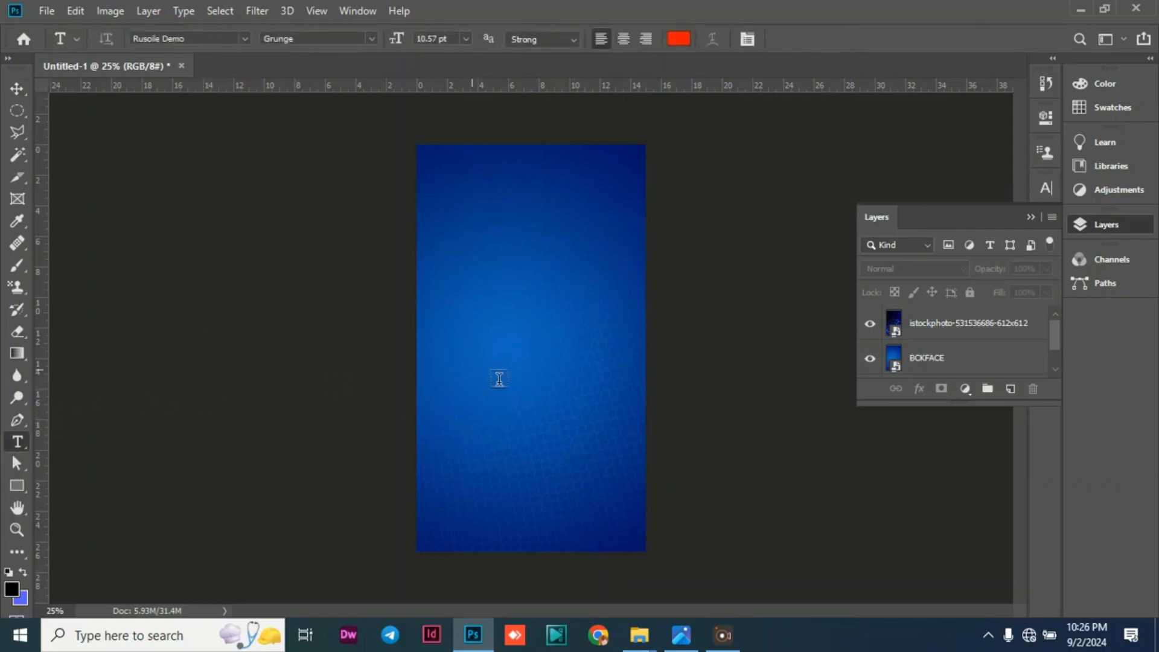
pyautogui.click(498, 378)
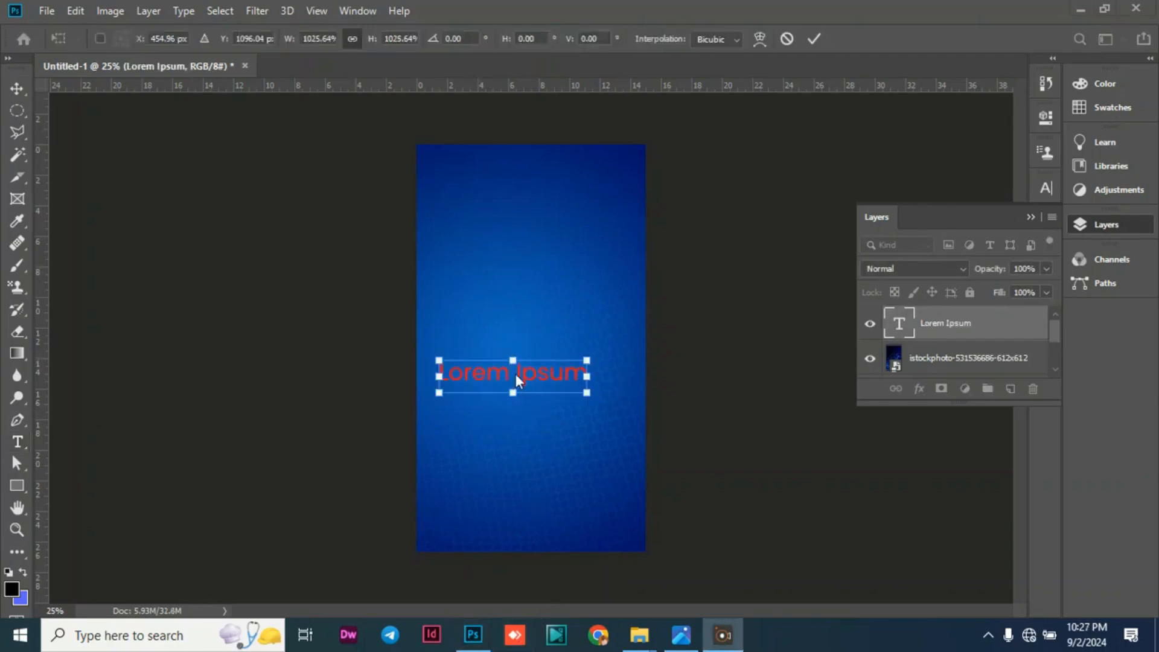
pyautogui.press('Return')
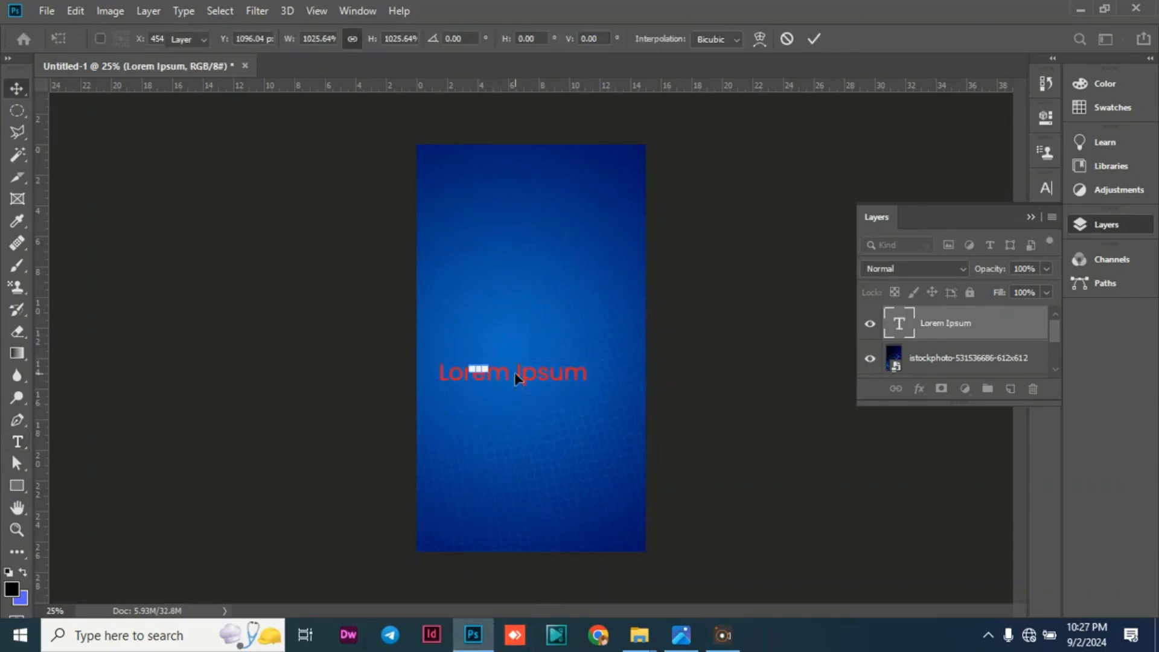
pyautogui.doubleClick(498, 372)
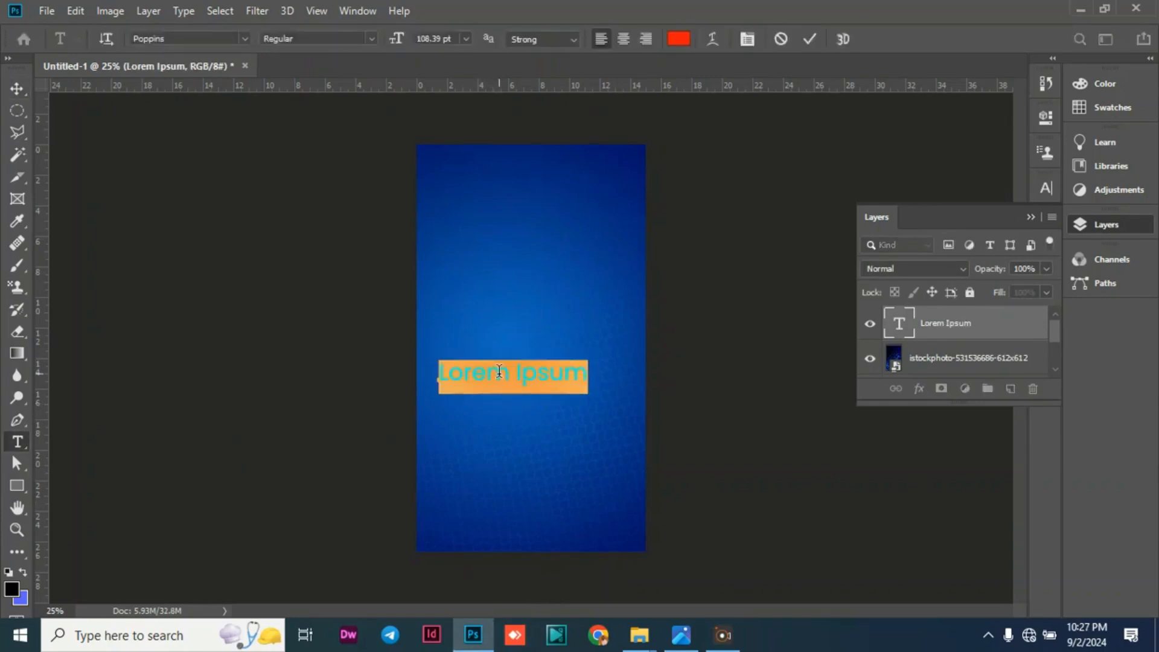
pyautogui.write('VIS')
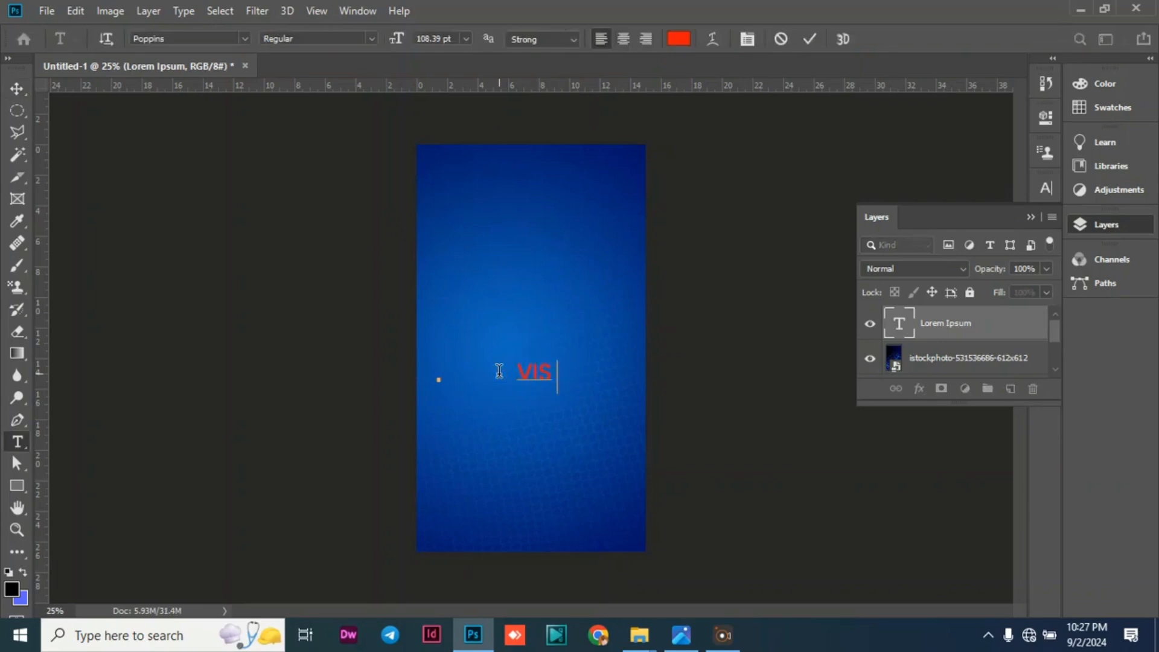
pyautogui.write('IT')
pyautogui.click(17, 88)
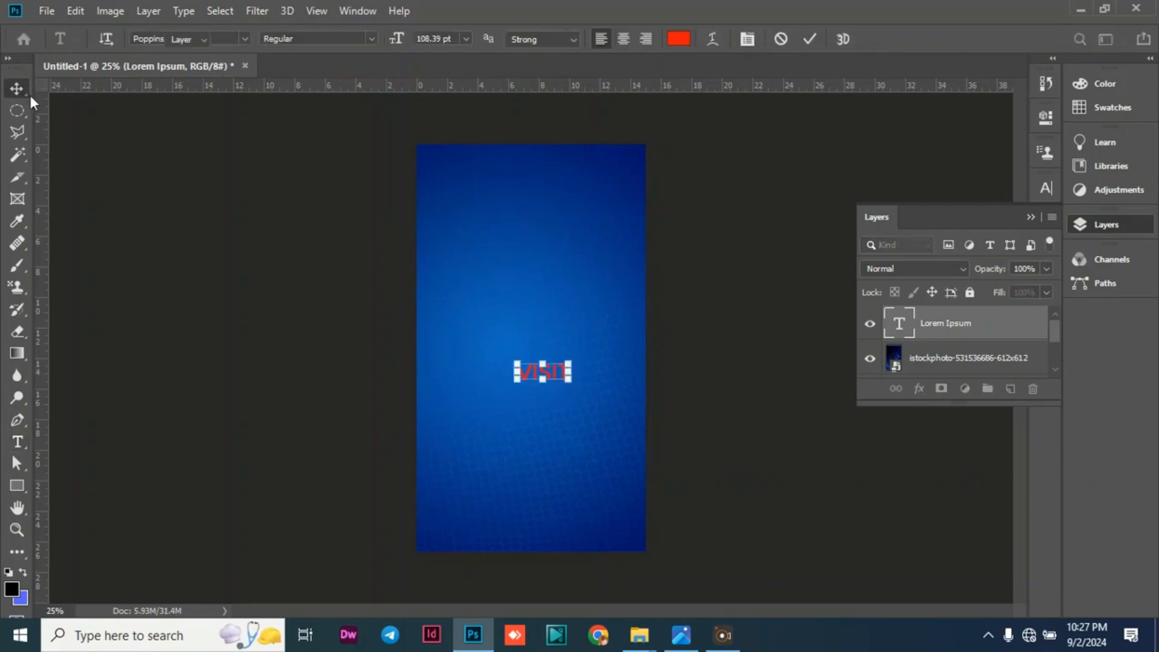
# Set the VISIT text's font style to Medium and move it toward the canvas's left edge.
pyautogui.doubleClick(530, 375)
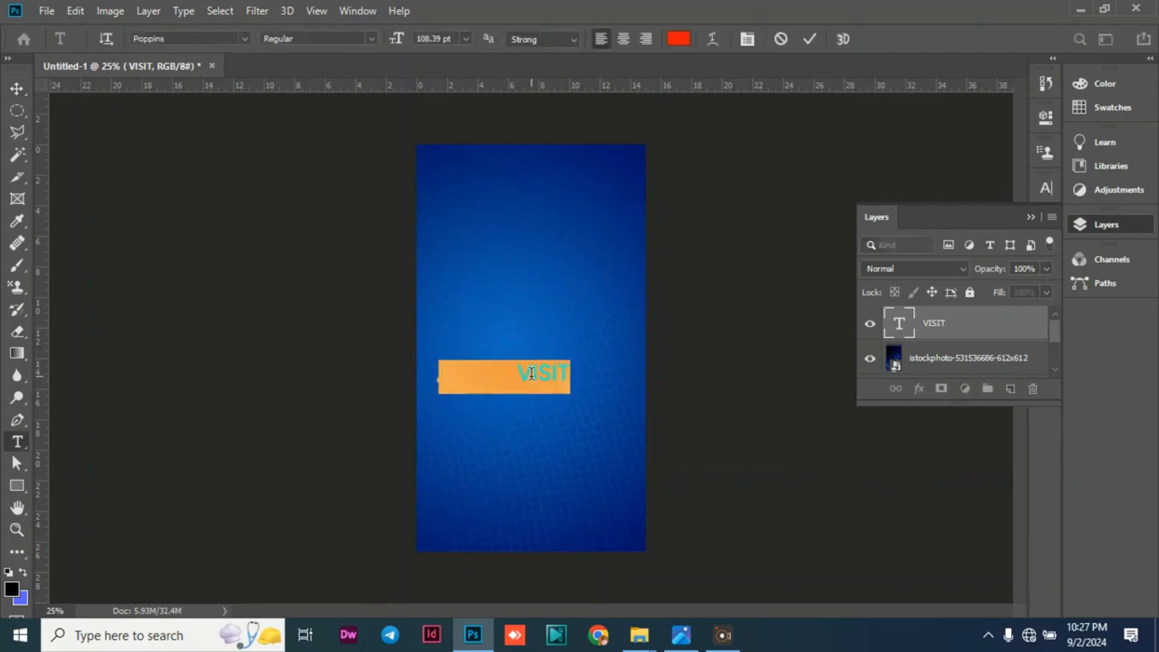
pyautogui.click(370, 39)
pyautogui.click(311, 164)
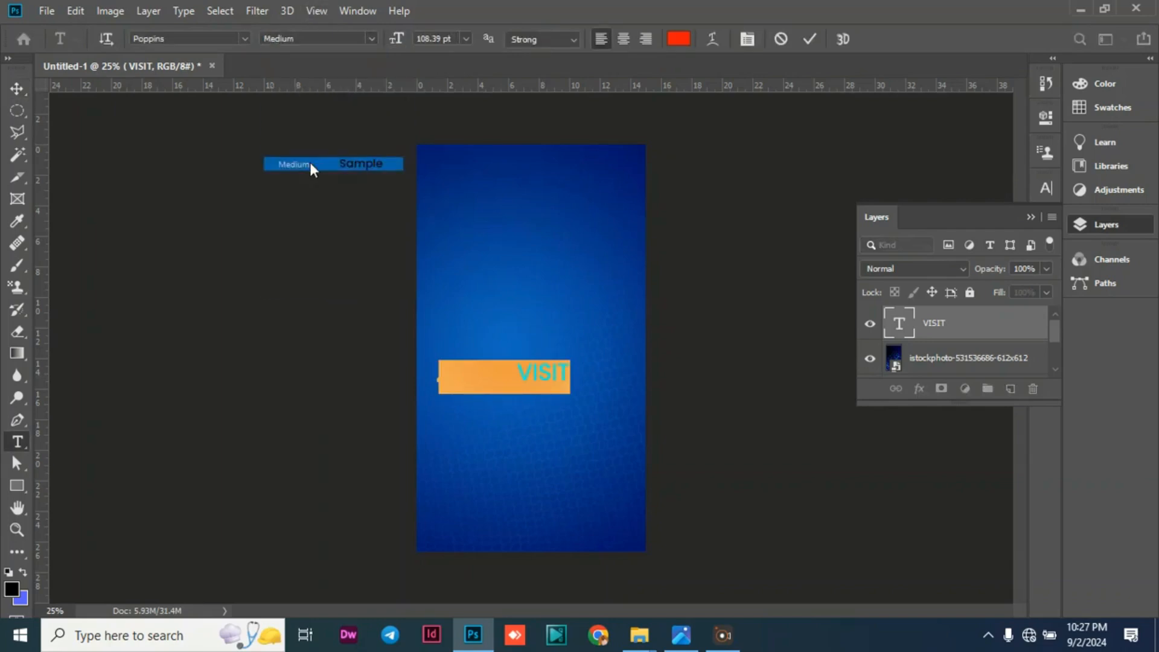
pyautogui.click(18, 87)
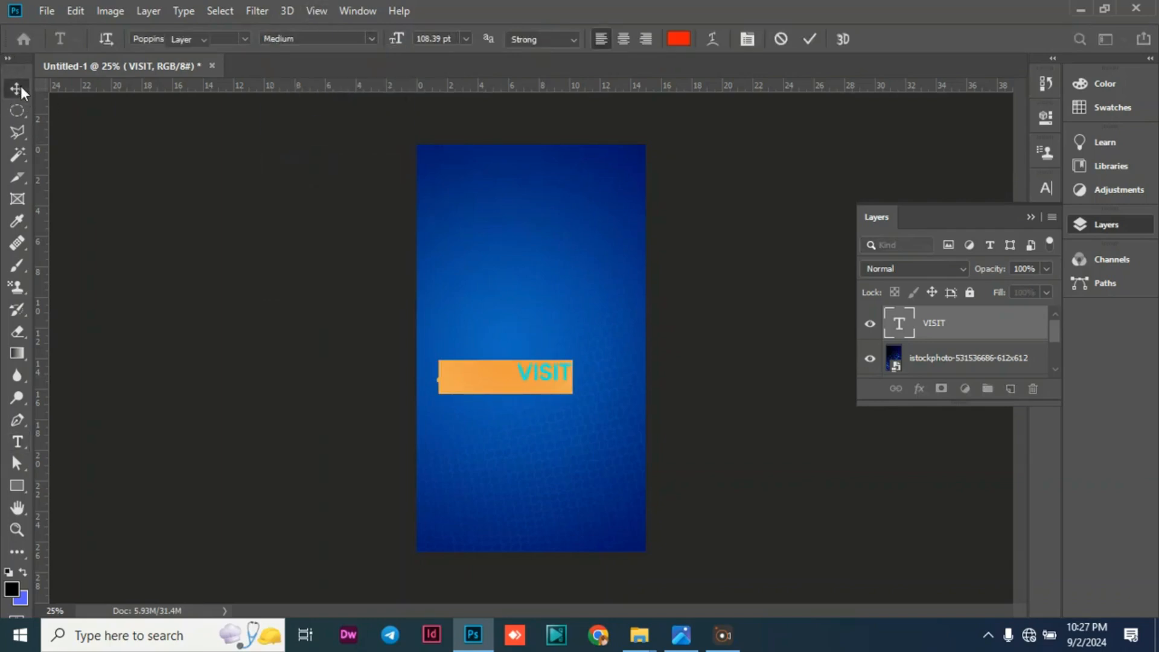
pyautogui.moveTo(529, 371); pyautogui.dragTo(462, 380)
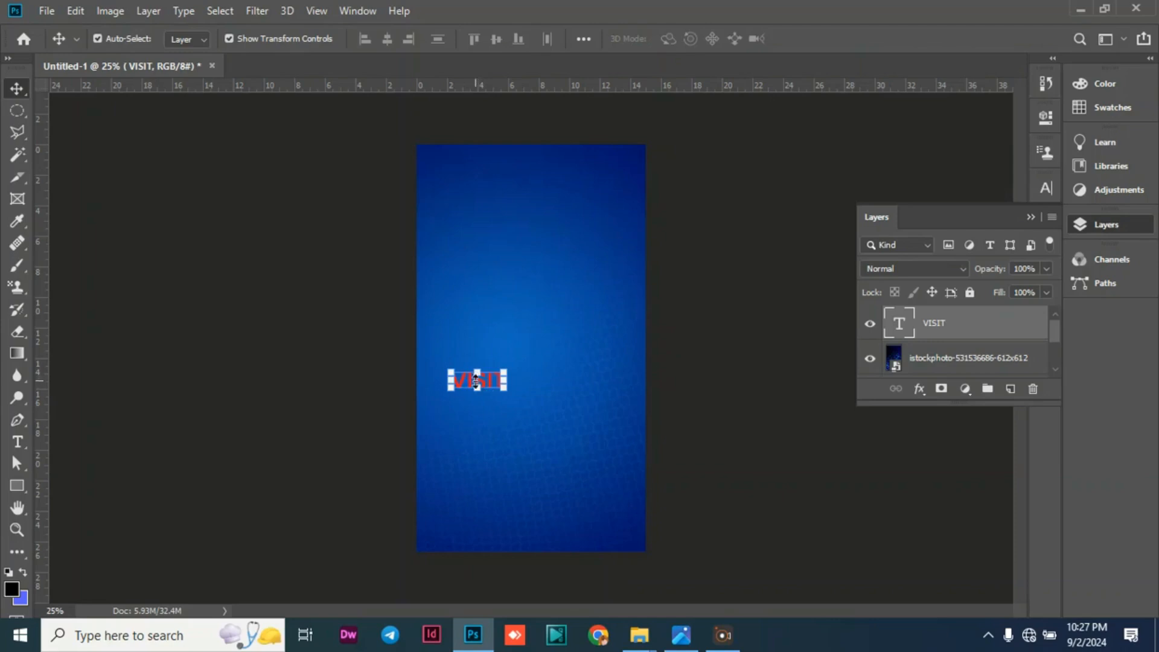
pyautogui.click(298, 271)
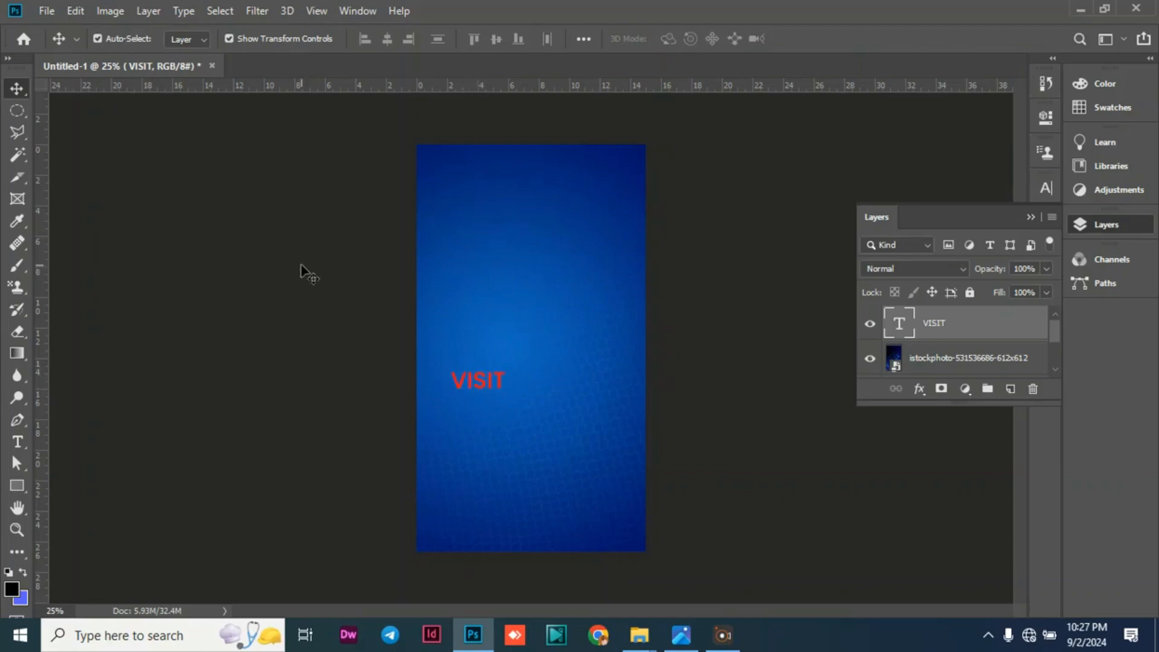
# Recolour the VISIT text to white (#ffffff) and scale it to about 111%.
pyautogui.doubleClick(484, 377)
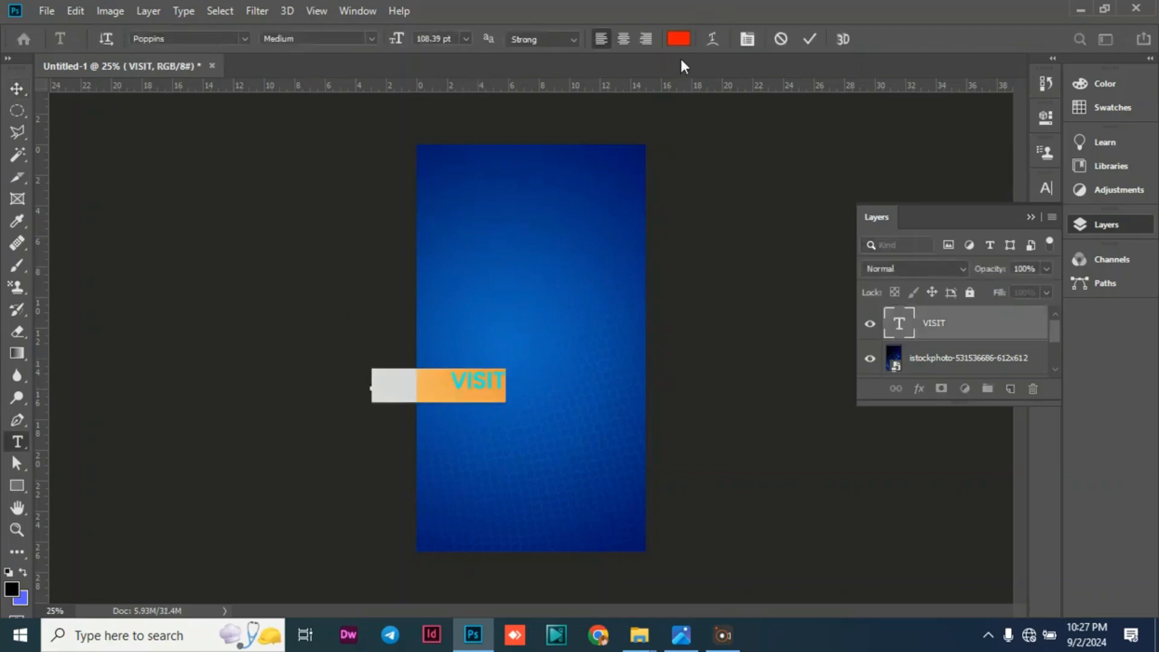
pyautogui.click(678, 39)
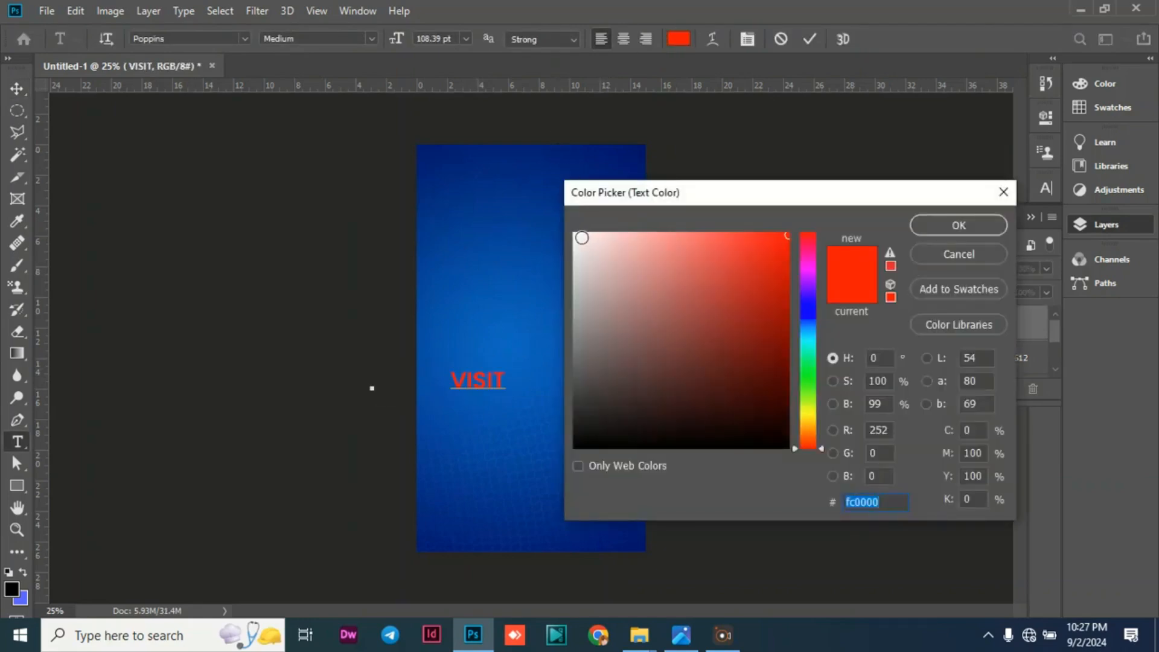
pyautogui.click(574, 234)
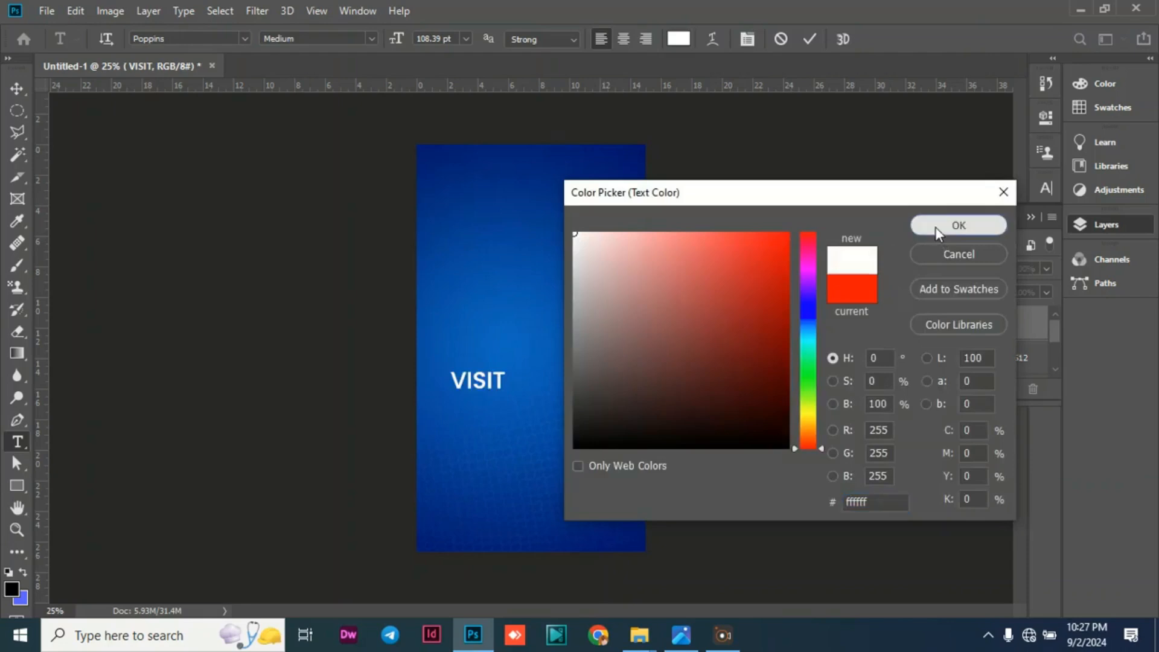
pyautogui.click(960, 225)
pyautogui.click(15, 85)
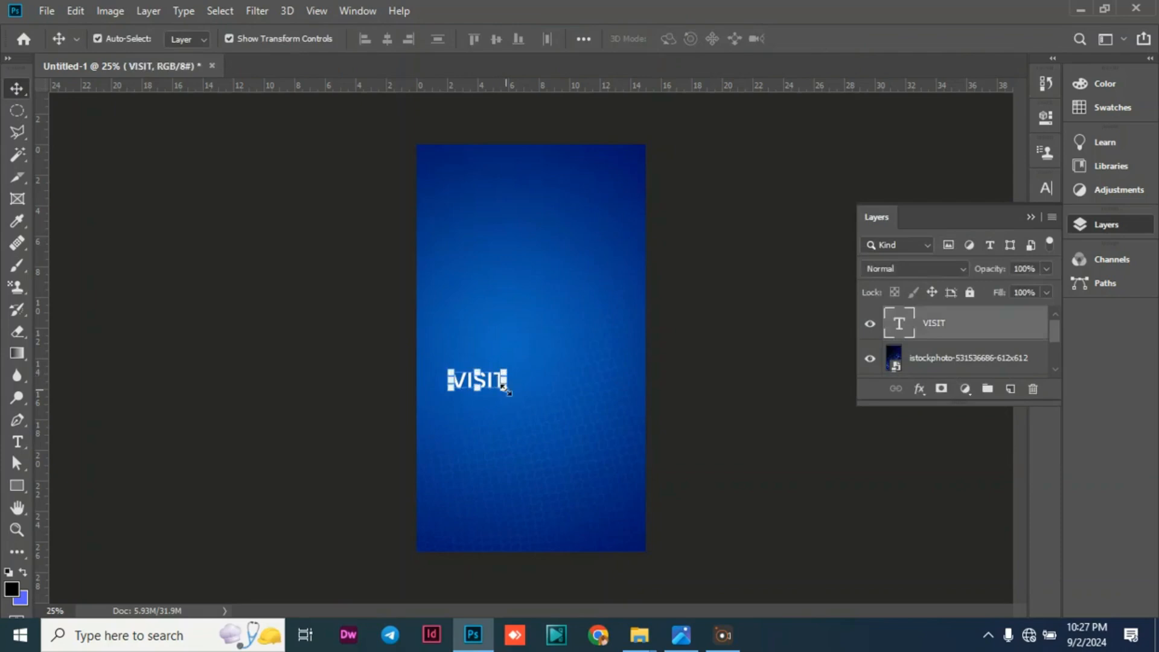
pyautogui.moveTo(504, 389); pyautogui.dragTo(519, 385)
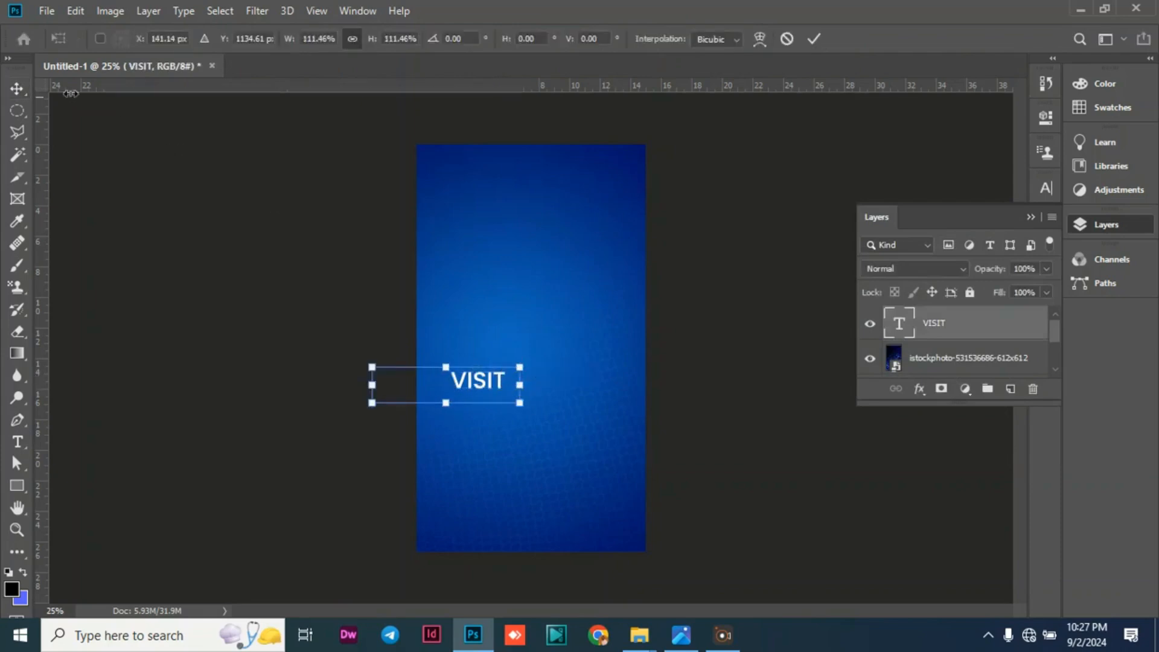
pyautogui.click(22, 86)
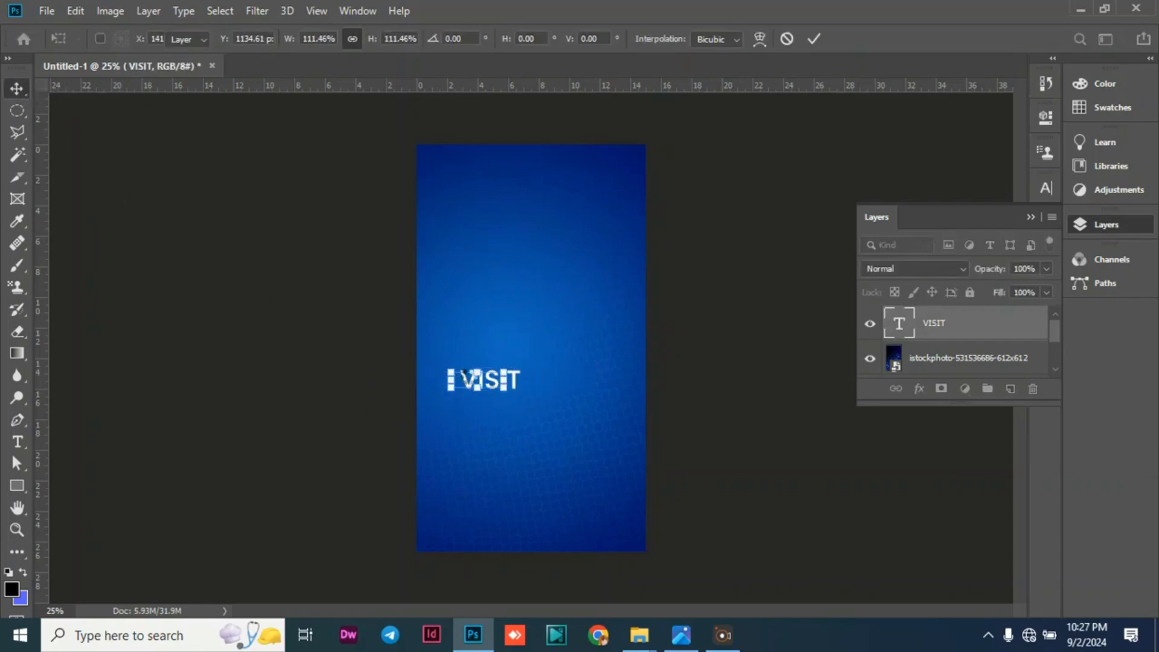
# Remove the blank space in front of the word VISIT and reposition the text just below the canvas's middle.
pyautogui.press('t')
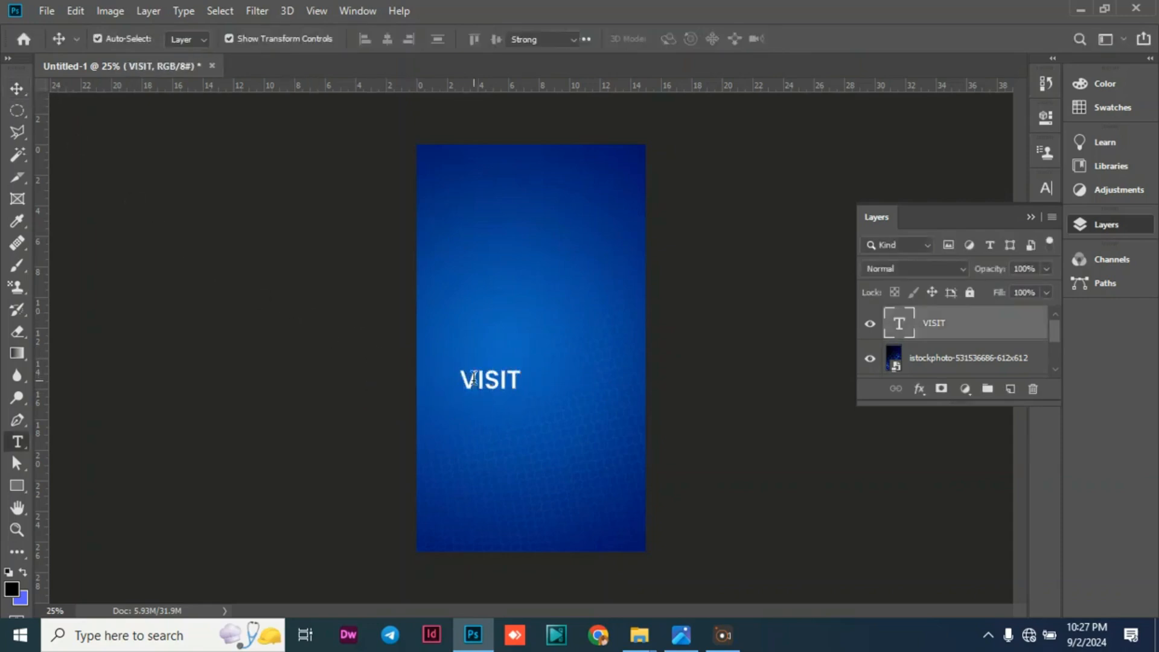
pyautogui.click(461, 376)
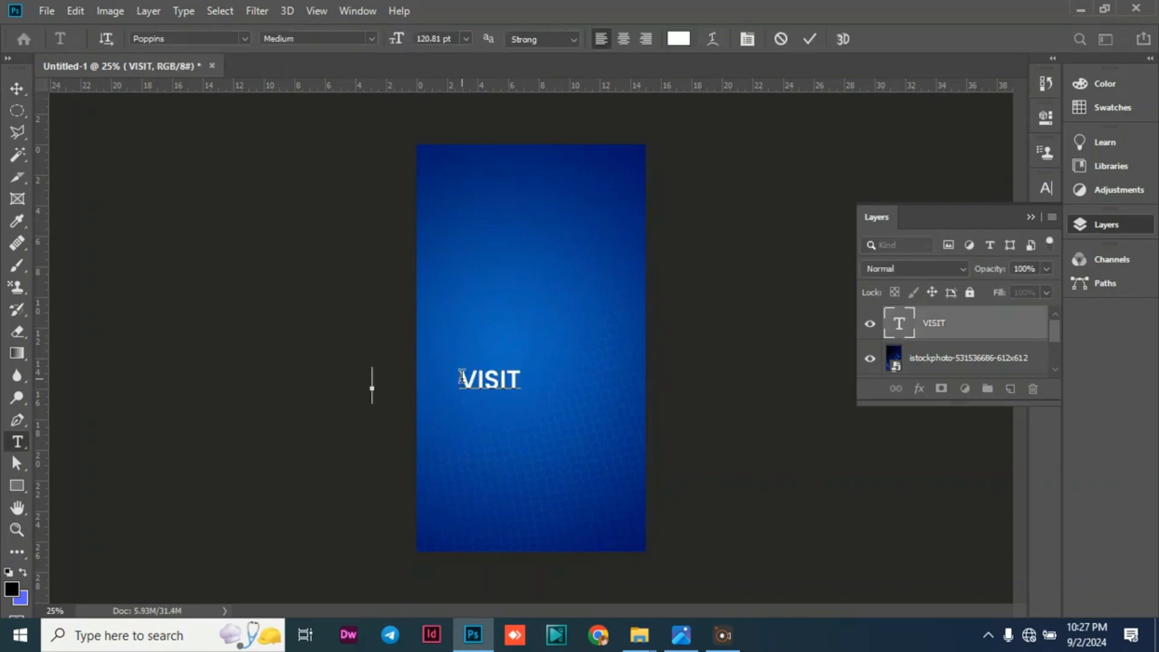
pyautogui.press('BackSpace')
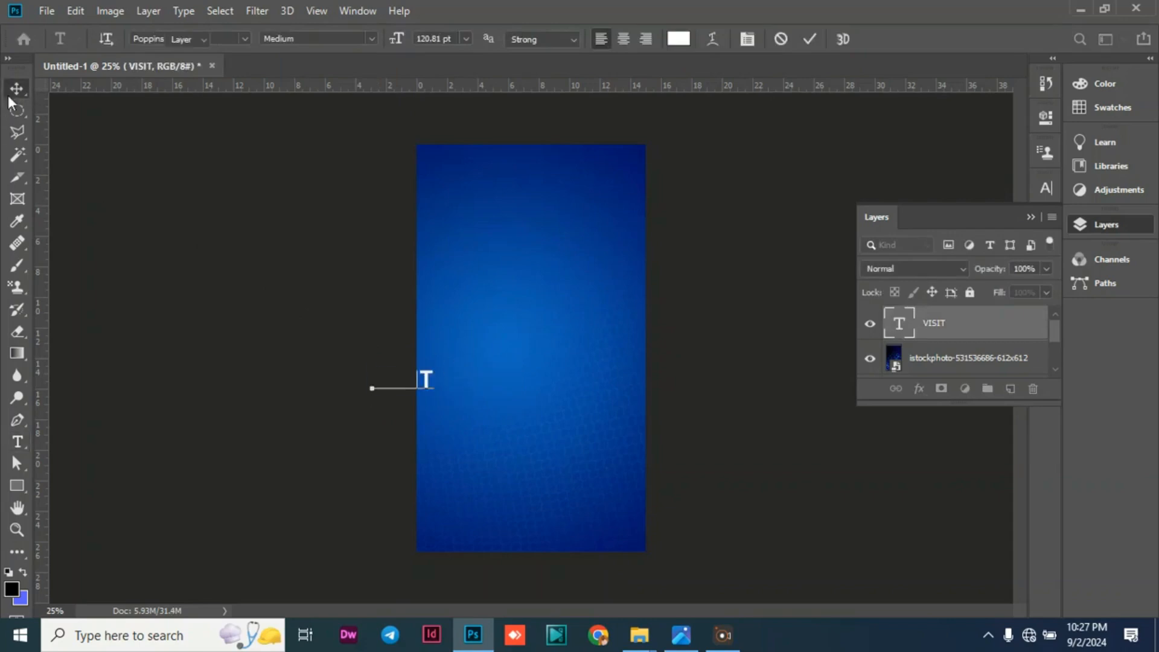
pyautogui.click(10, 93)
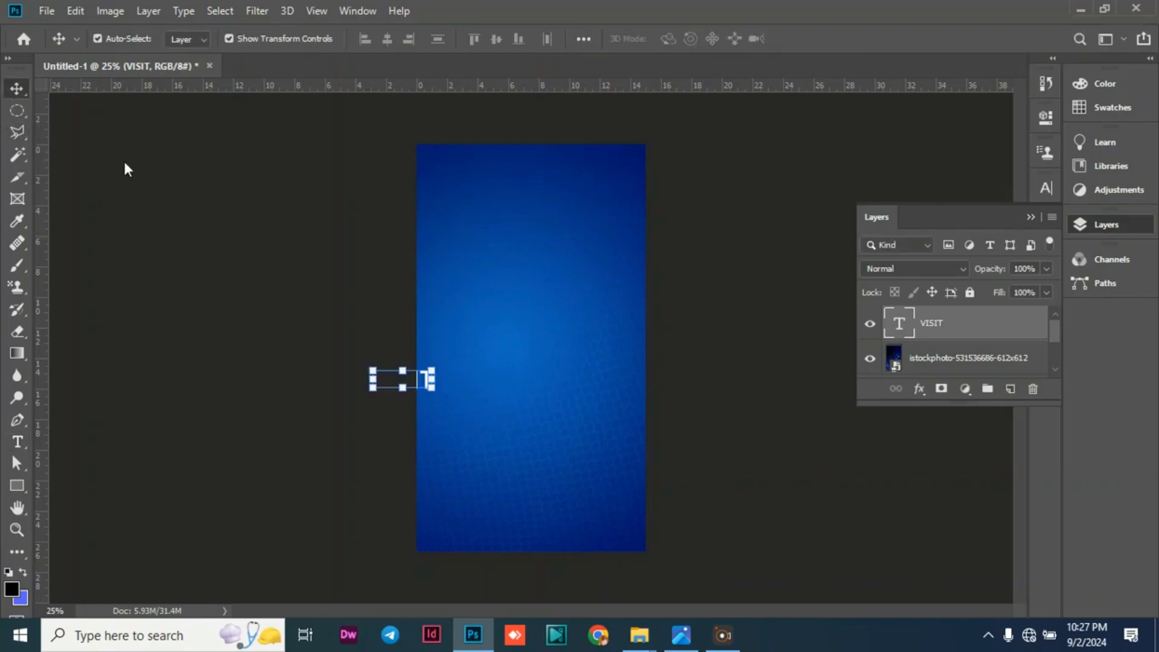
pyautogui.moveTo(392, 383); pyautogui.dragTo(519, 400)
pyautogui.click(382, 381)
pyautogui.click(199, 282)
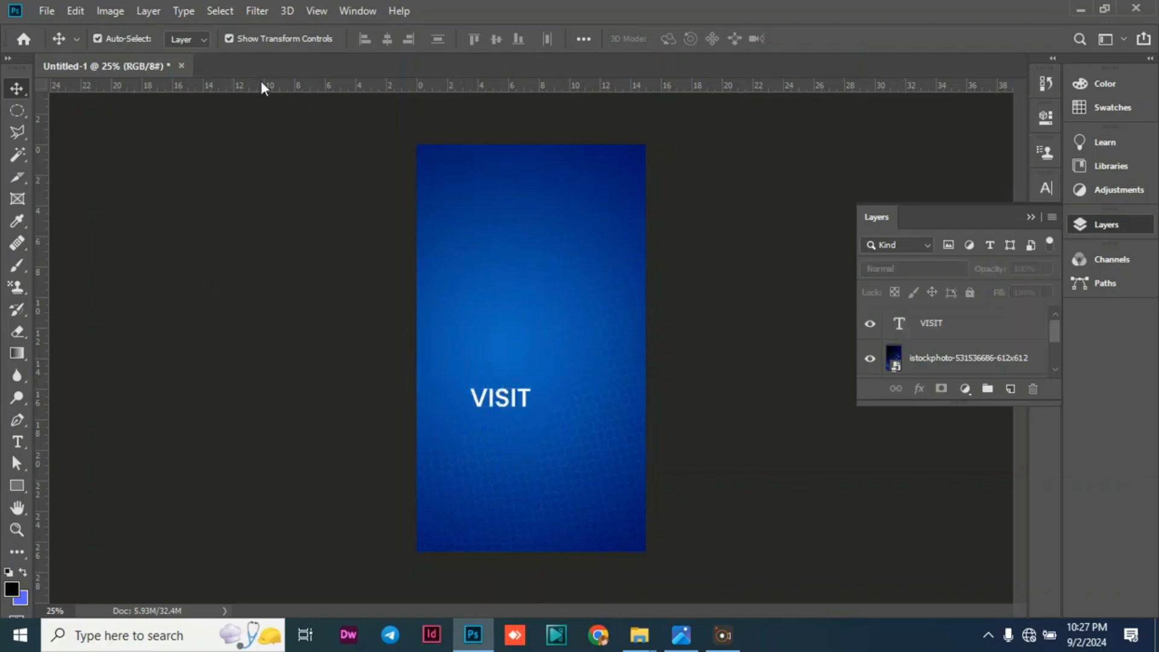
# Embed the YouTube logo image 1384060 from the Downloads folder into the document.
pyautogui.click(47, 10)
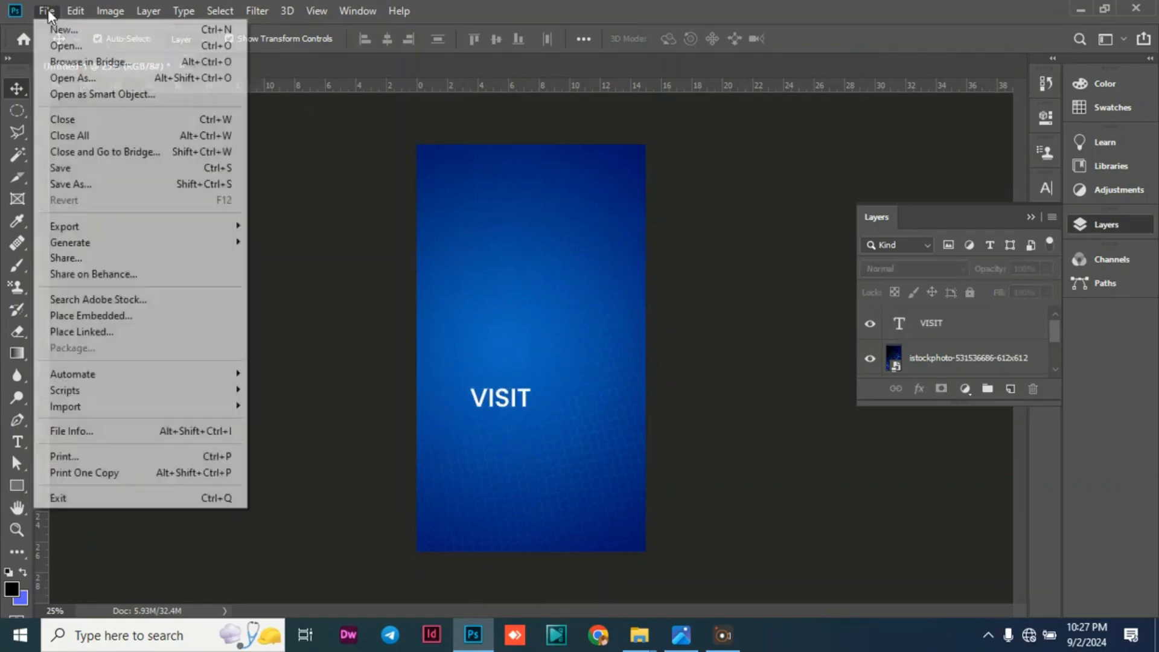
pyautogui.click(133, 315)
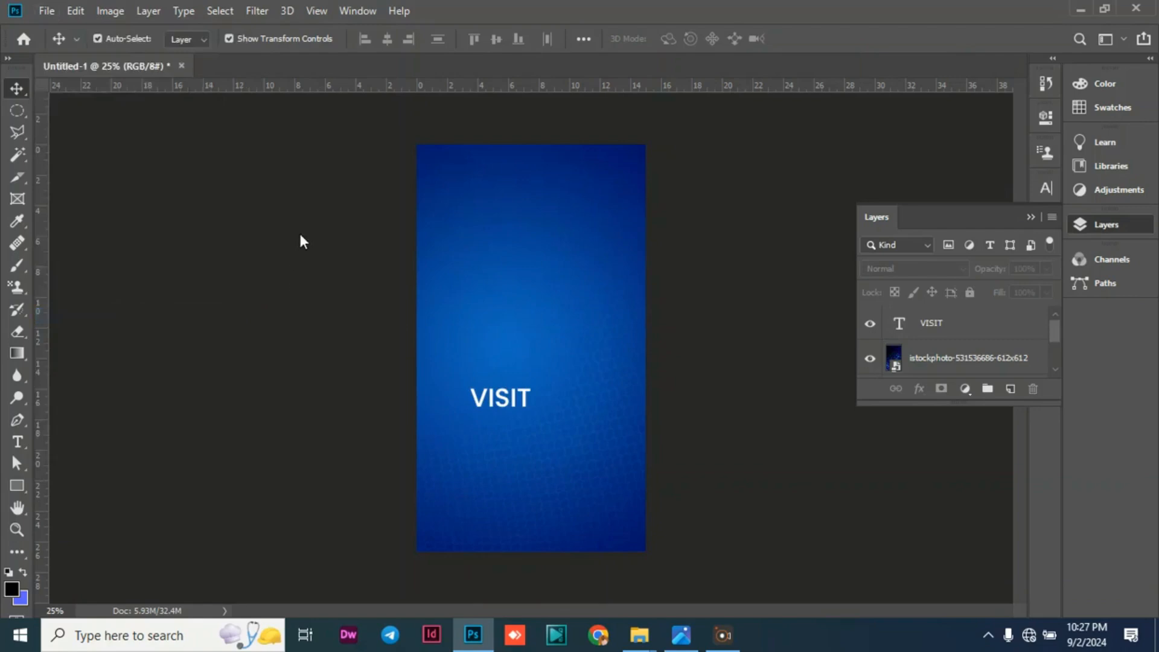
pyautogui.scroll(-2, 329, 187)
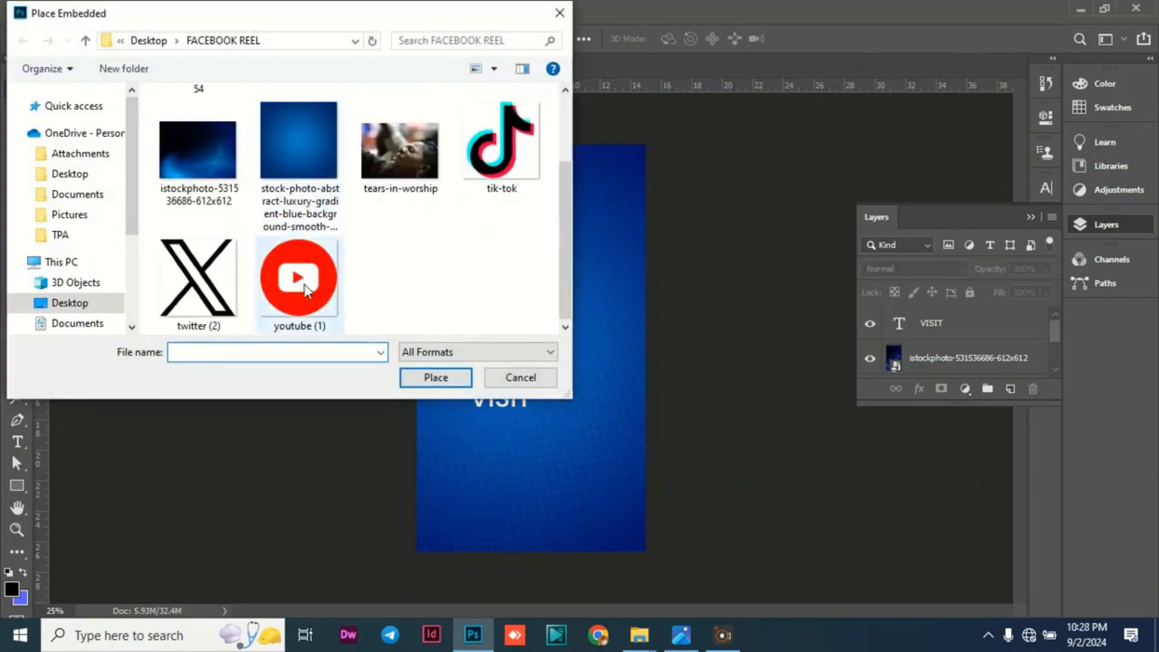
pyautogui.click(306, 289)
pyautogui.scroll(2, 303, 270)
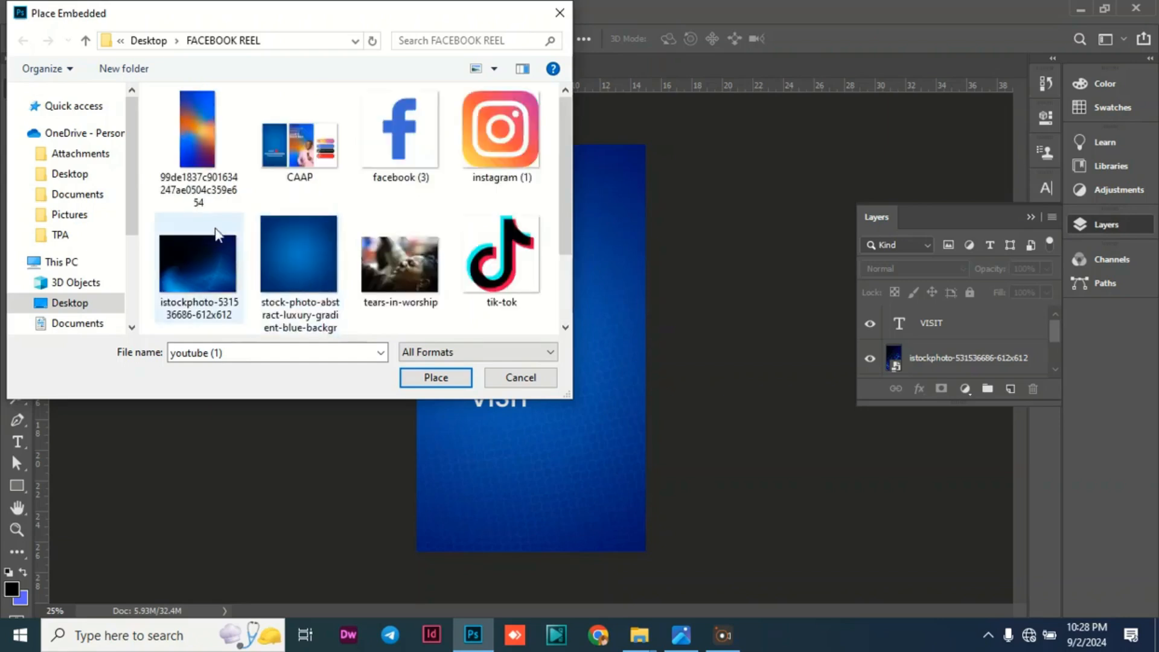
pyautogui.scroll(-1, 80, 199)
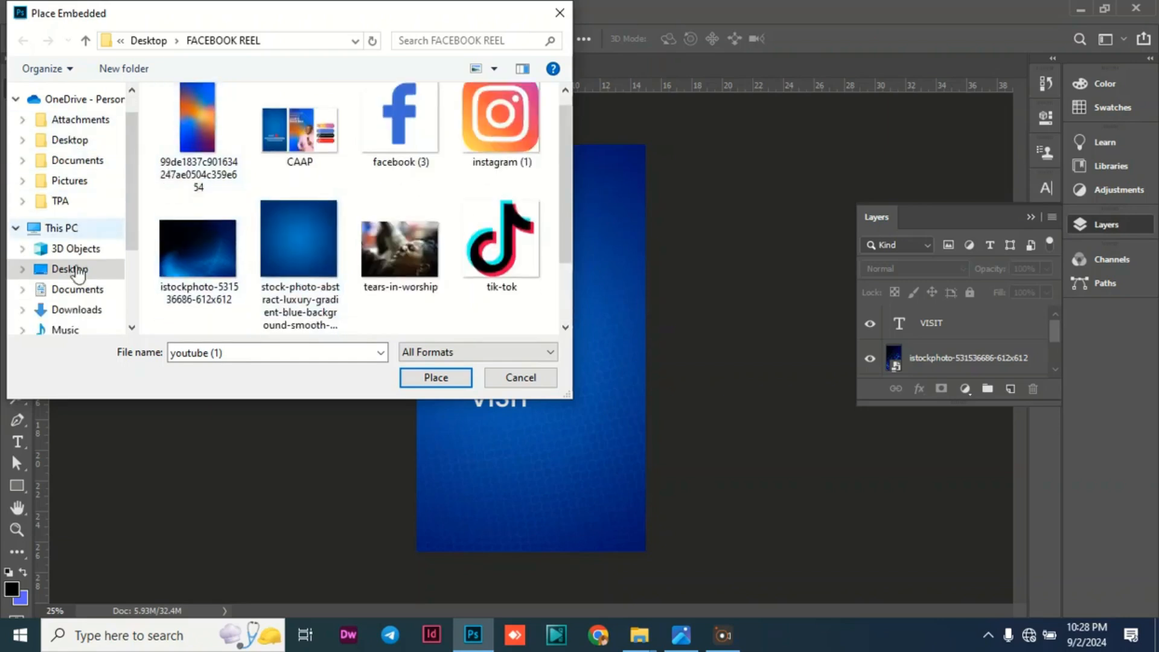
pyautogui.click(74, 310)
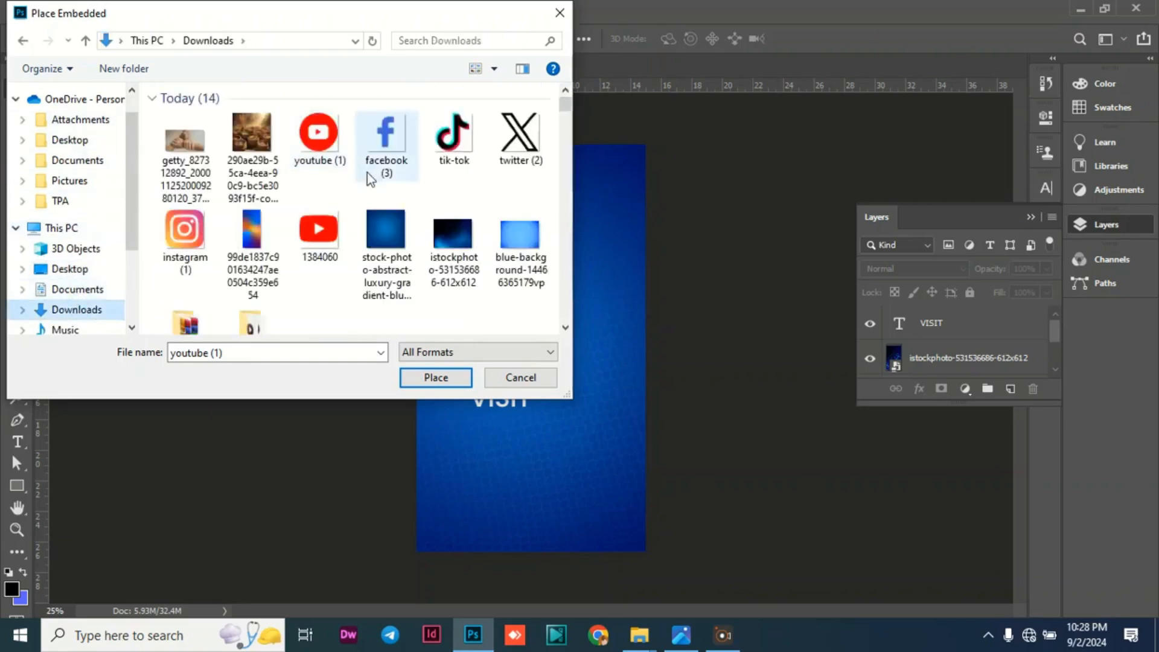
pyautogui.click(313, 230)
pyautogui.click(436, 377)
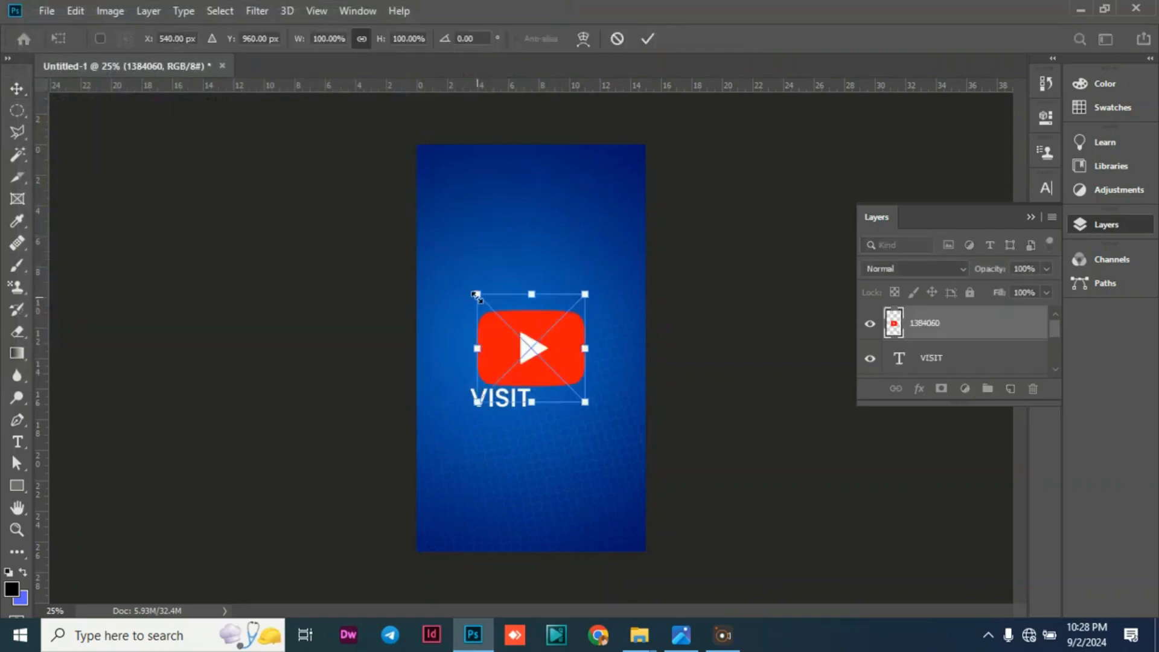
# Scale the YouTube logo to about 43% and place it directly to the right of the VISIT text.
pyautogui.moveTo(474, 295); pyautogui.dragTo(563, 396)
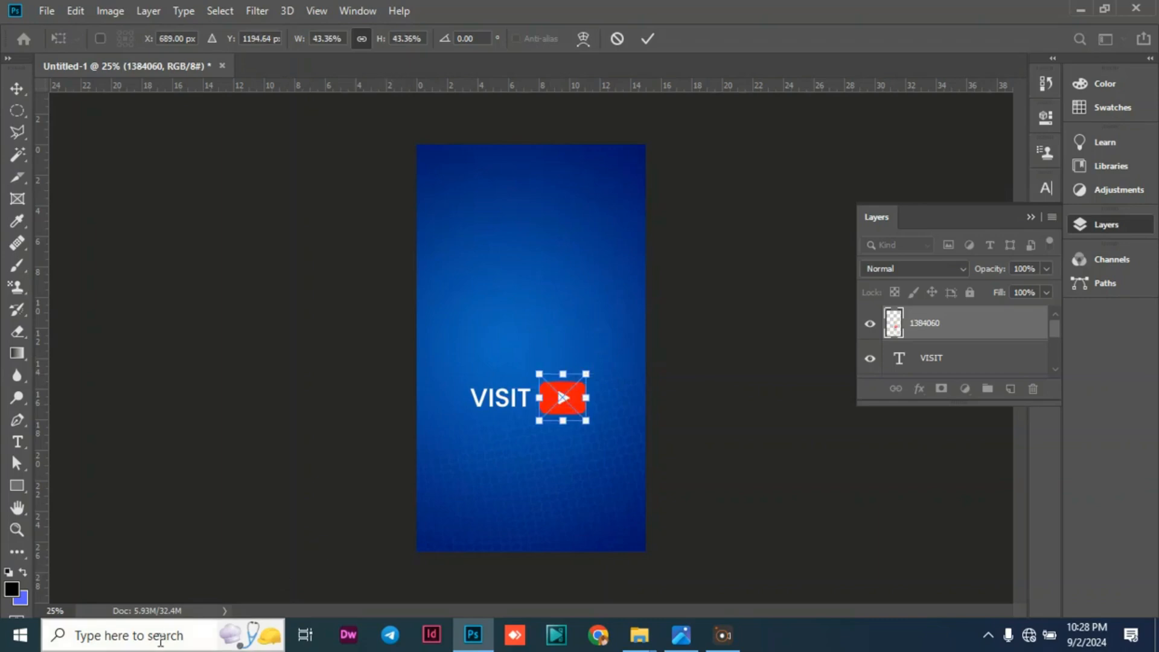
pyautogui.press('Return')
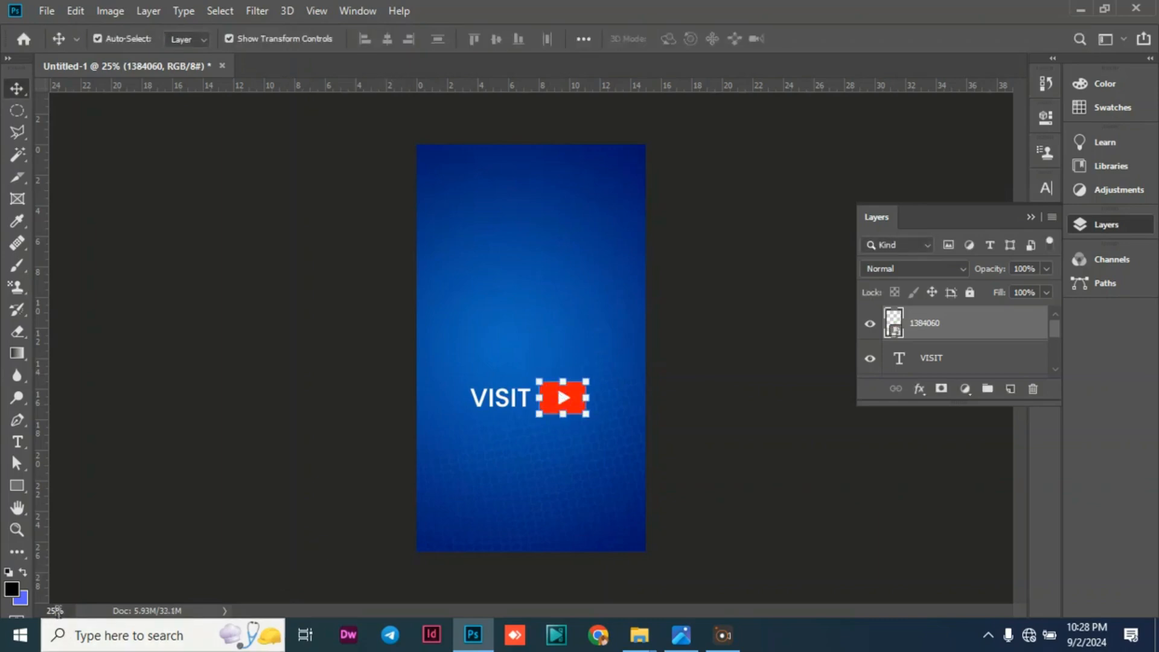
# Reduce the YouTube logo to about 36% and align it vertically with the VISIT text, leaving a small gap between them.
pyautogui.write('45')
pyautogui.press('Return')
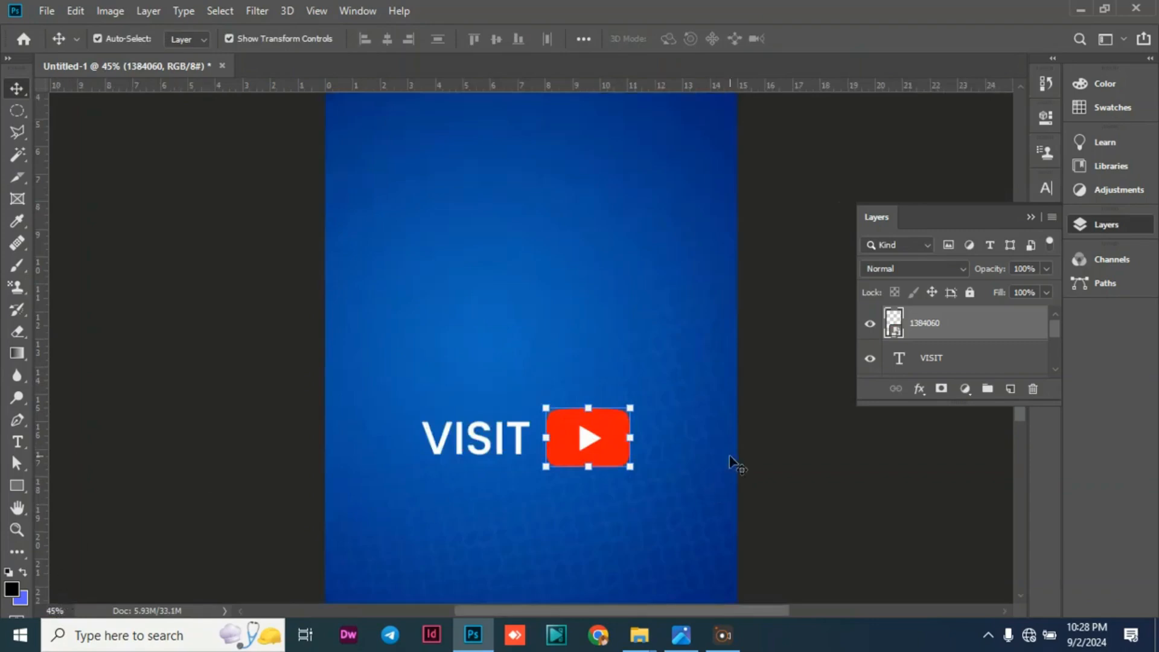
pyautogui.scroll(-3, 694, 331)
pyautogui.scroll(1, 689, 329)
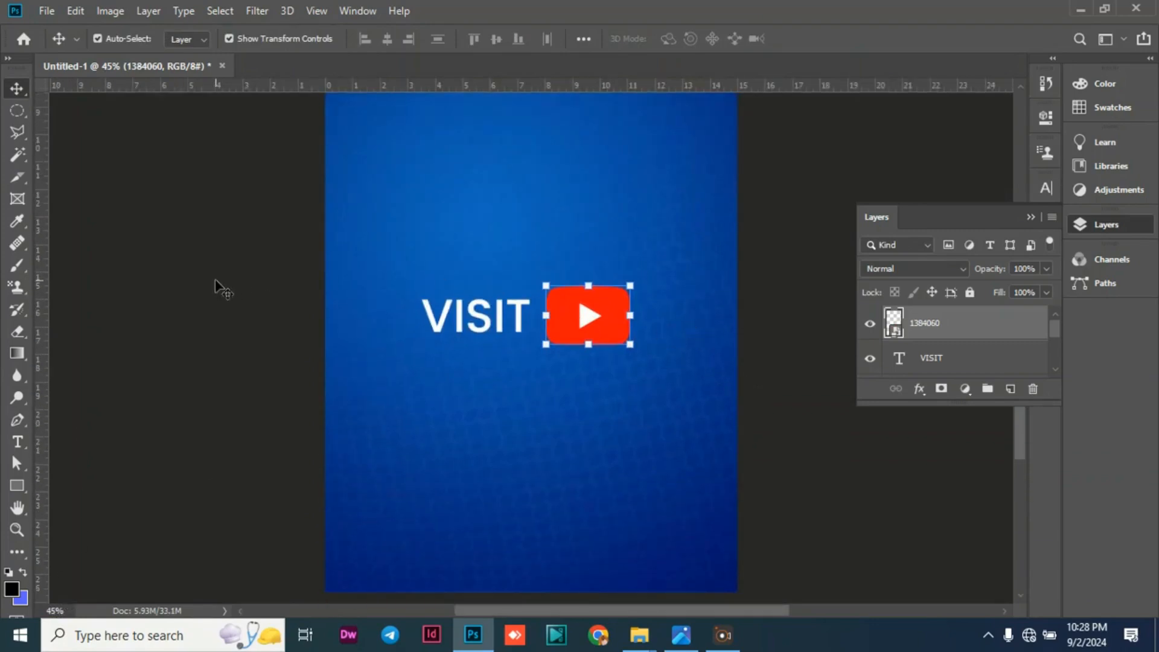
pyautogui.click(215, 278)
pyautogui.click(571, 325)
pyautogui.moveTo(626, 343); pyautogui.dragTo(611, 328)
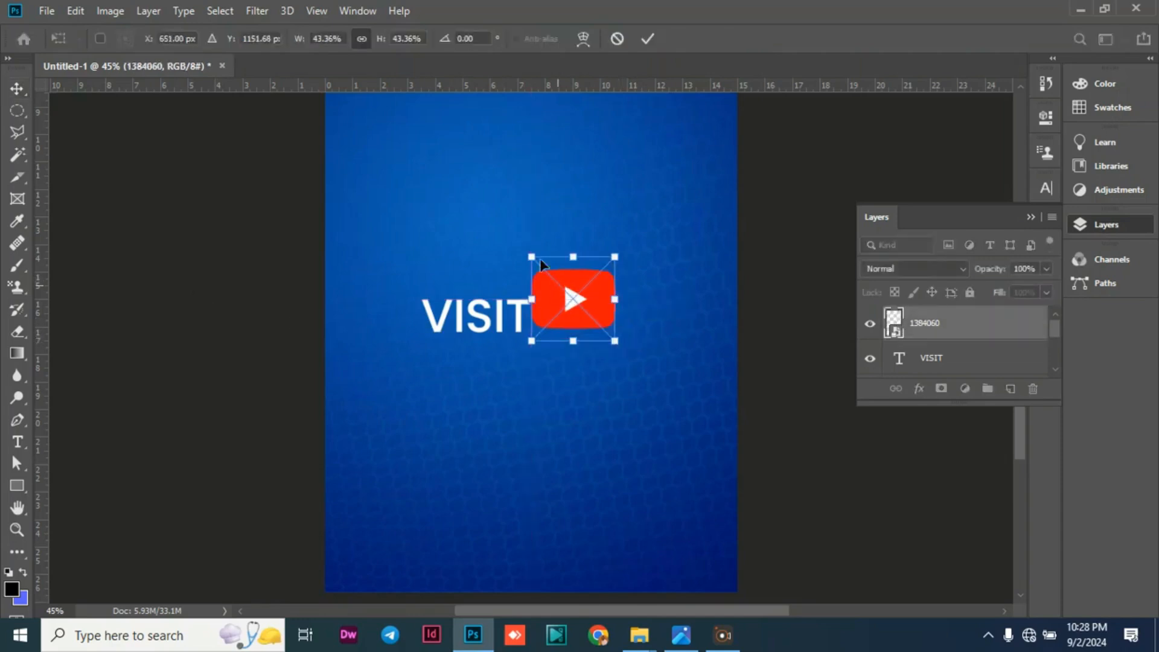
pyautogui.moveTo(534, 255); pyautogui.dragTo(545, 271)
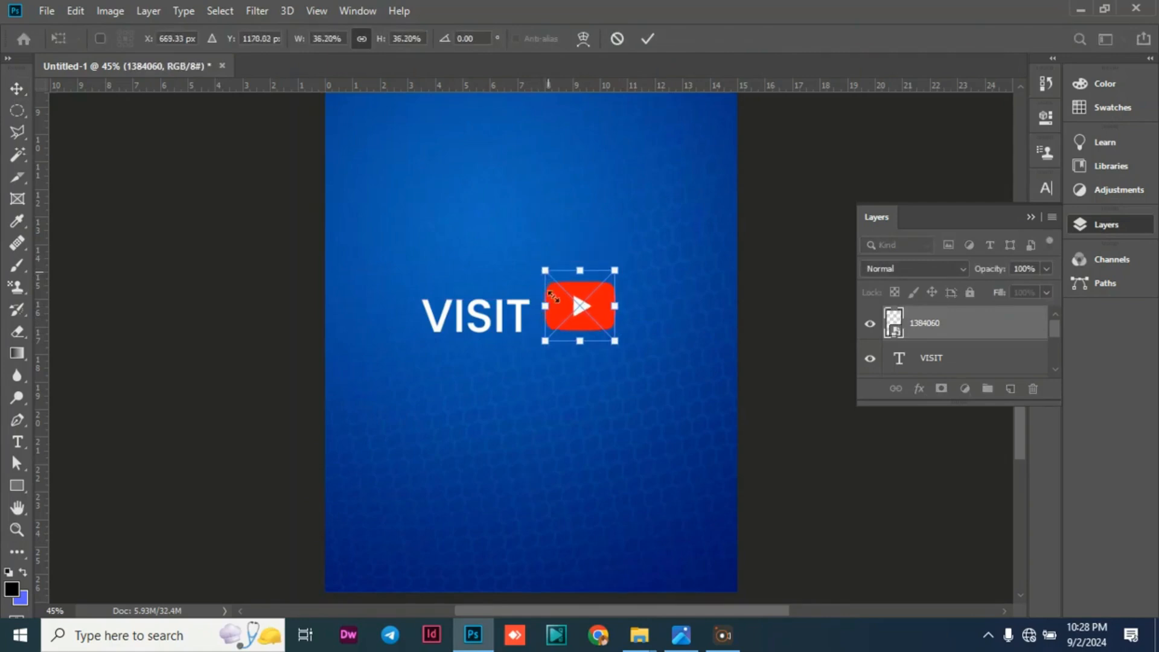
pyautogui.moveTo(570, 325); pyautogui.dragTo(575, 328)
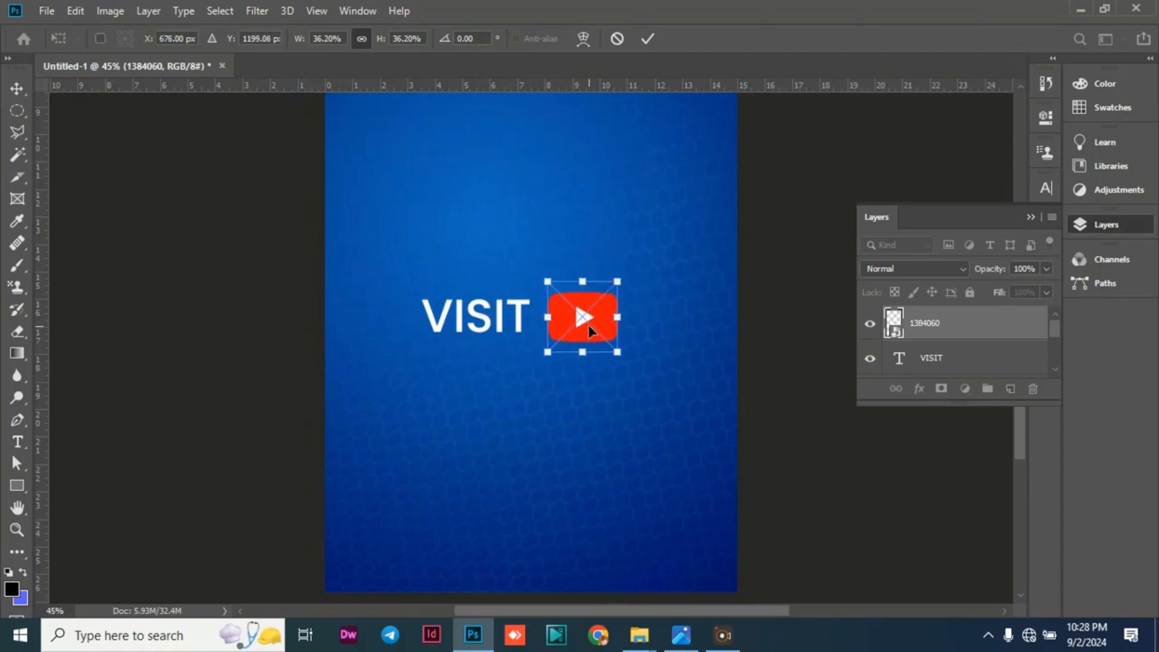
pyautogui.click(16, 90)
pyautogui.click(148, 221)
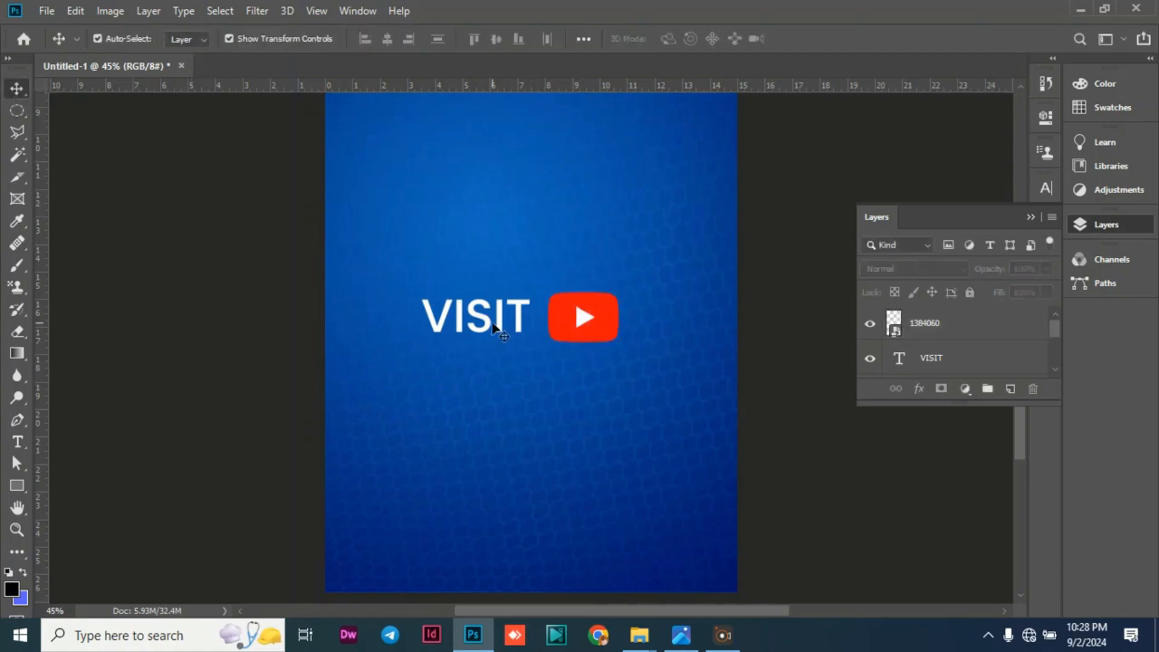
# Duplicate the VISIT text, move the copy below and left of the original, and replace its wording with the apostle's title and full name.
pyautogui.click(452, 334)
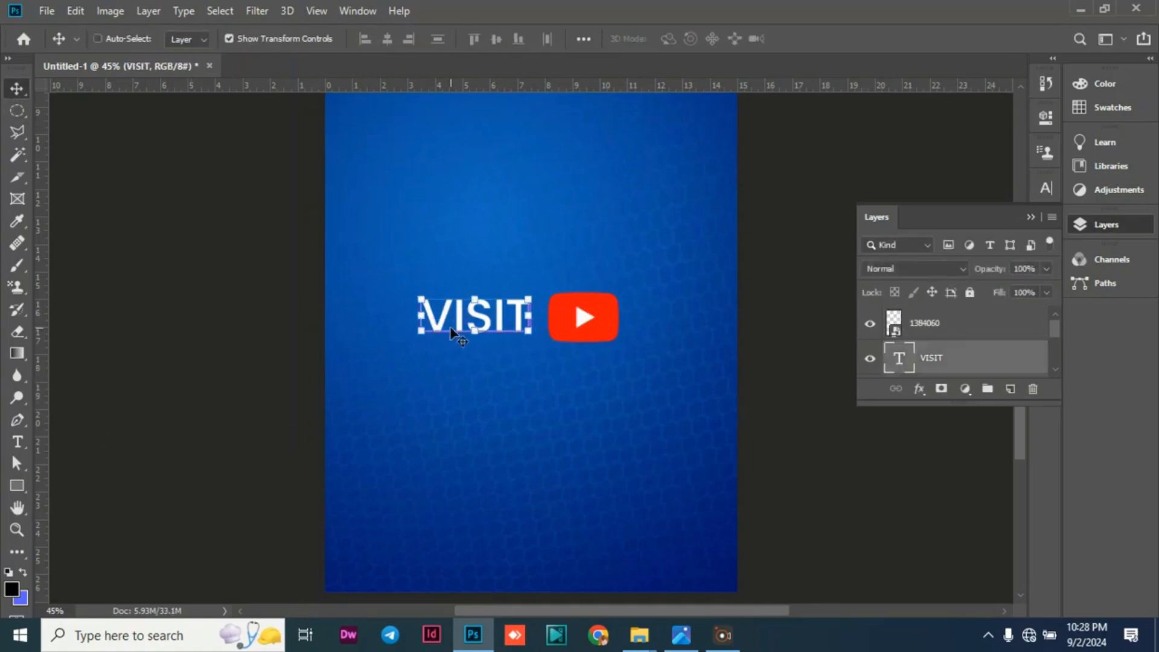
pyautogui.hotkey('ctrl', 'j')
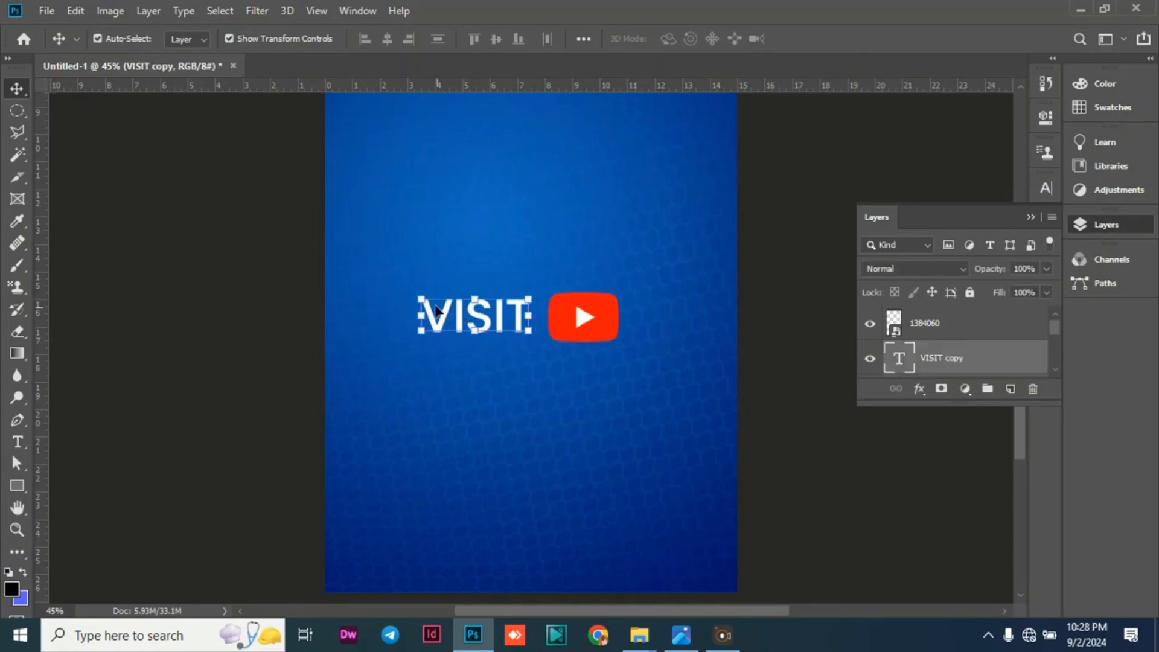
pyautogui.moveTo(439, 328); pyautogui.dragTo(374, 375)
pyautogui.press('t')
pyautogui.doubleClick(373, 370)
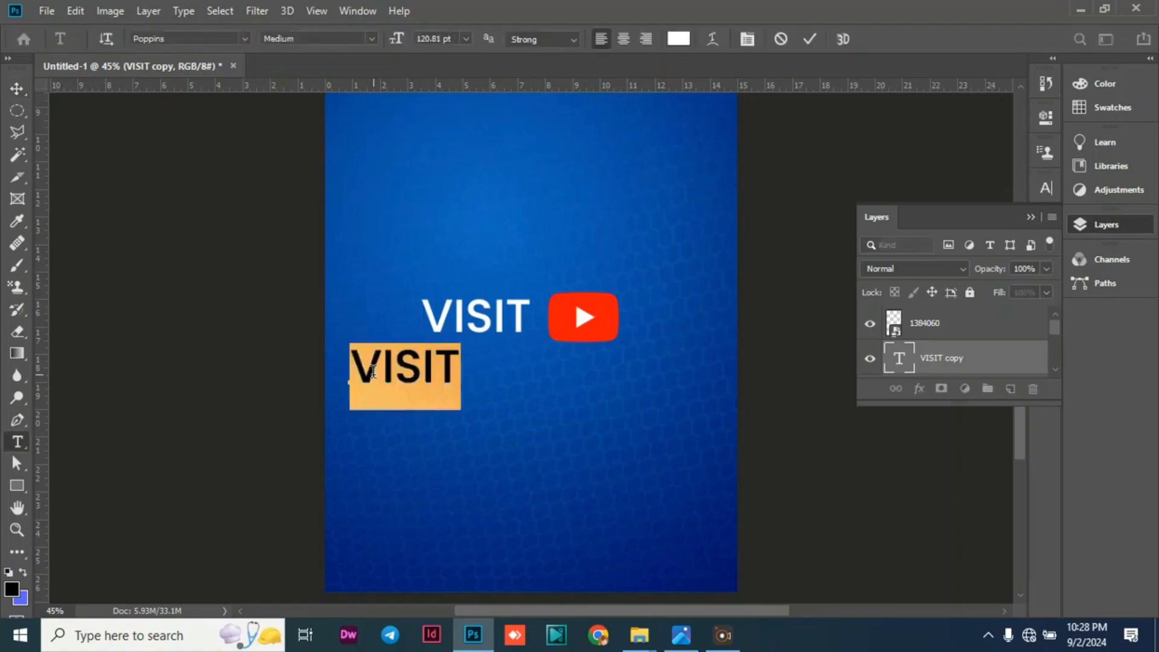
pyautogui.write('APOSTE')
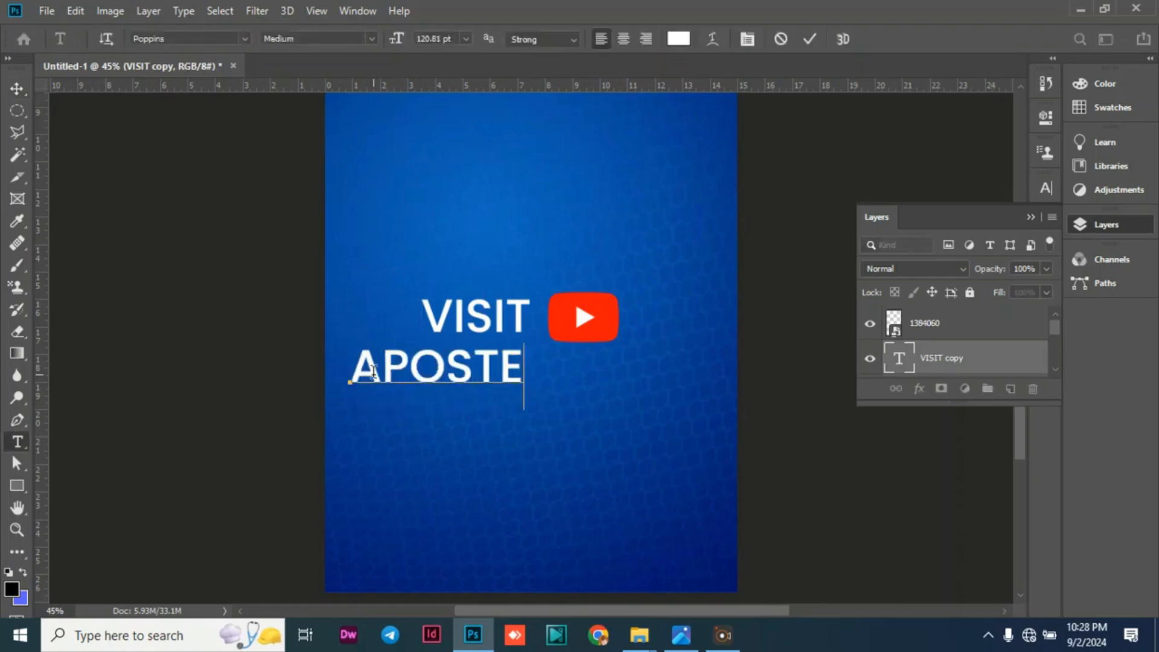
pyautogui.press('BackSpace')
pyautogui.write('LE LU')
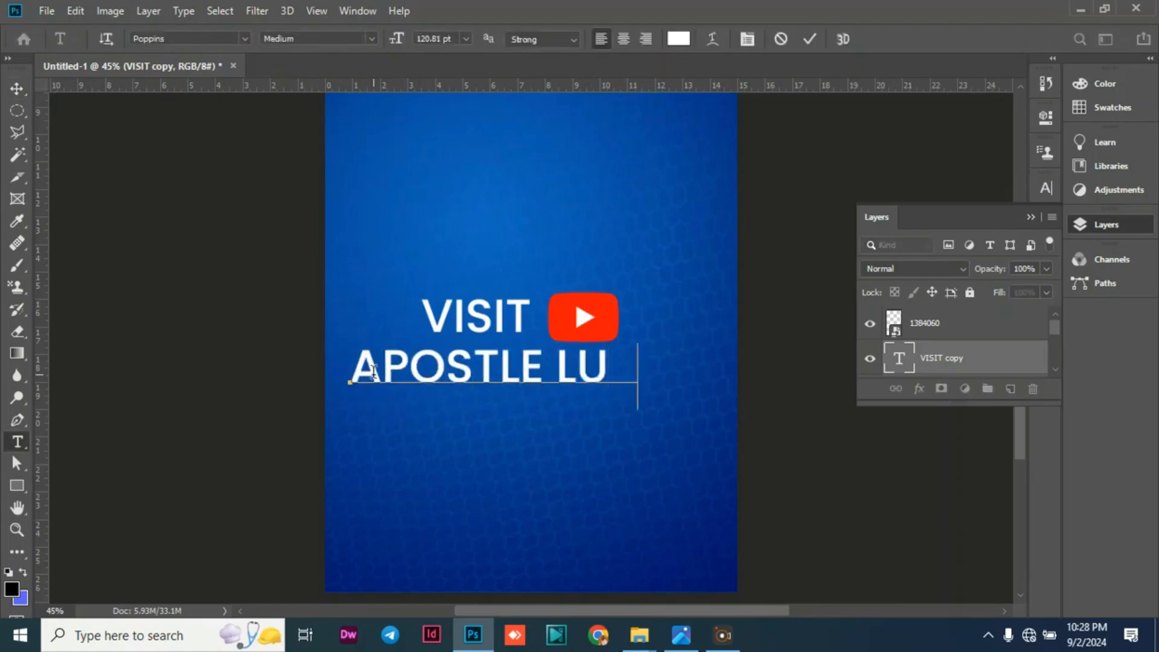
pyautogui.write('KE RH')
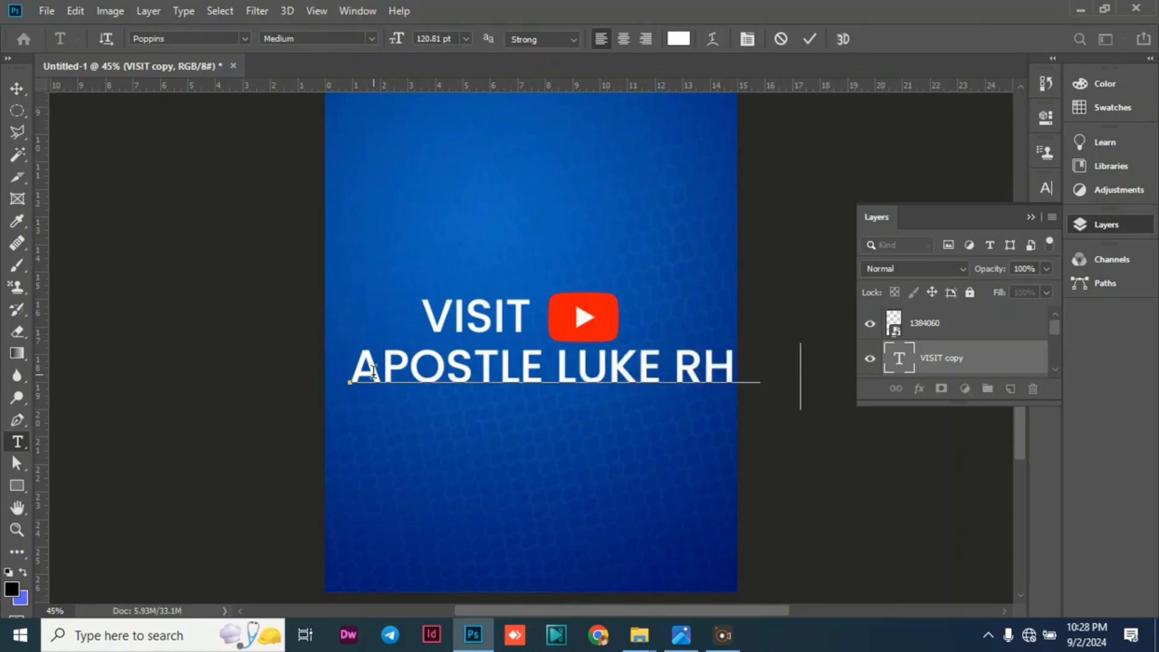
# Set the font style of the name line below VISIT to Bold.
pyautogui.tripleClick(433, 370)
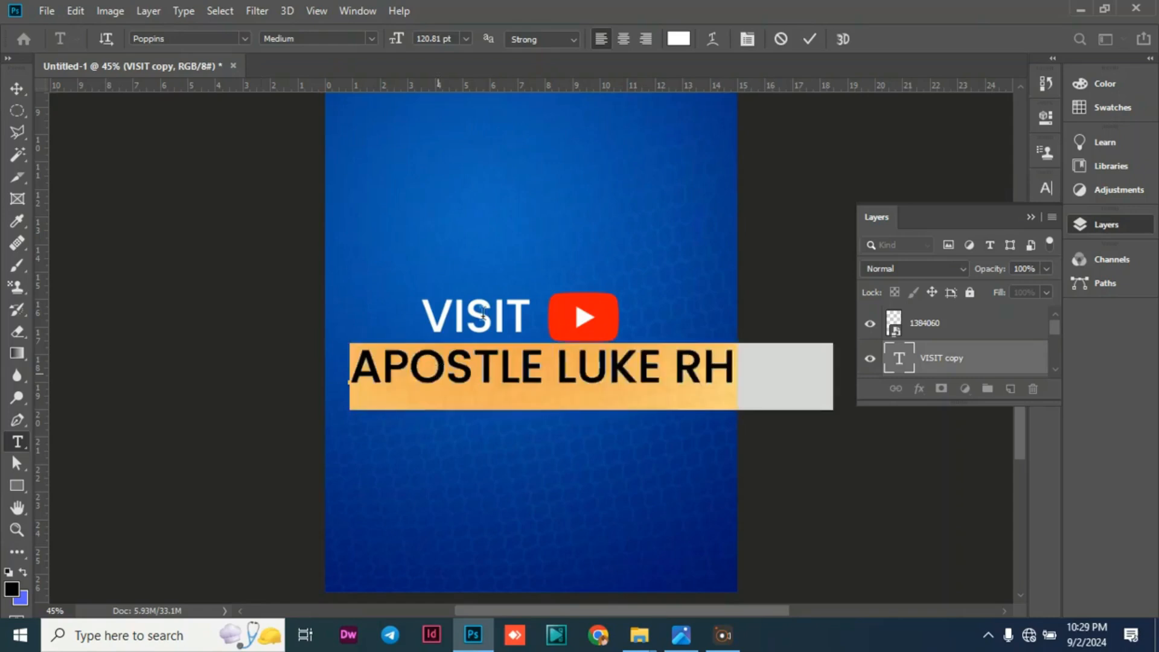
pyautogui.click(371, 38)
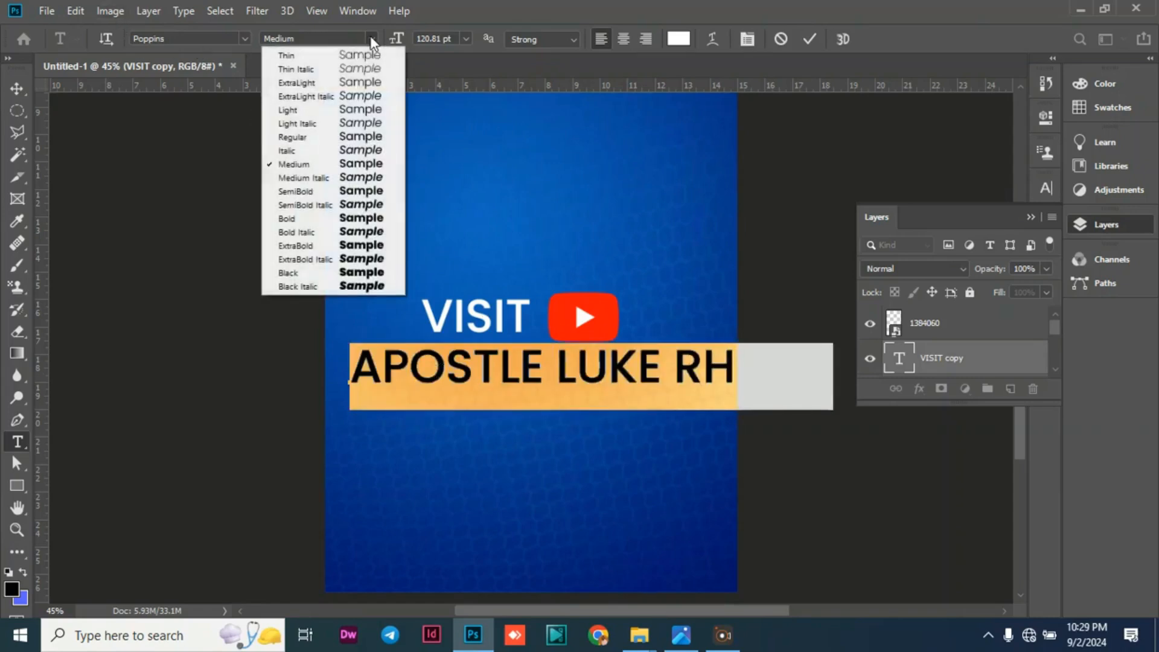
pyautogui.click(332, 225)
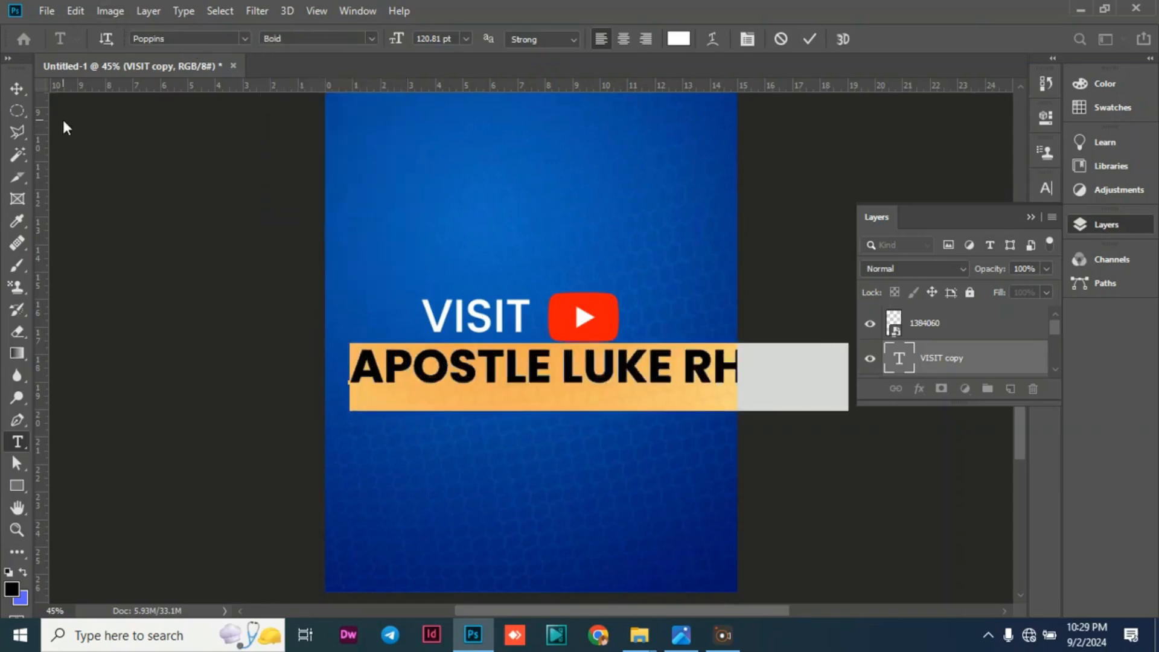
pyautogui.click(16, 88)
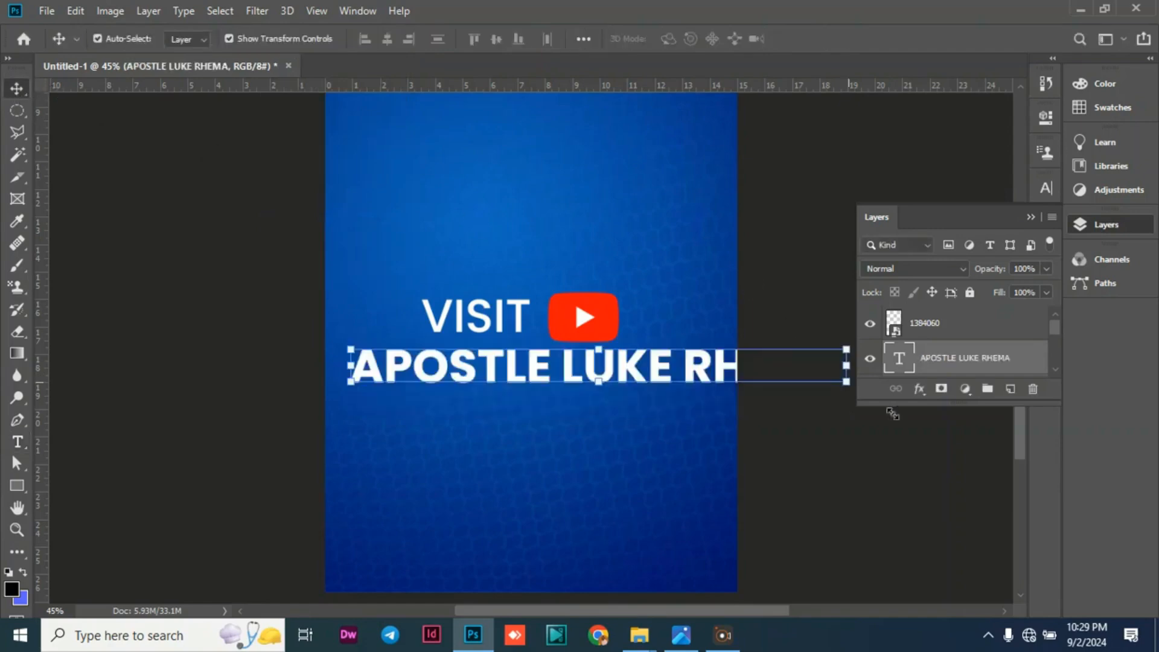
# Scale the name line down to about 72% so it fits within the canvas width.
pyautogui.moveTo(848, 381); pyautogui.dragTo(725, 374)
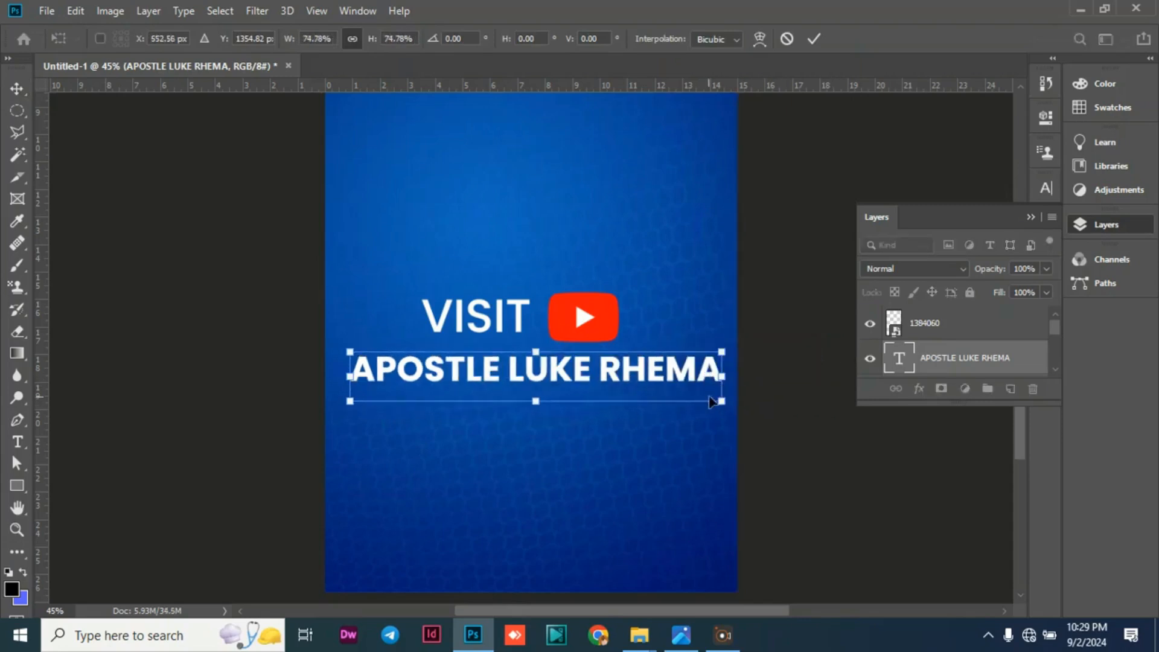
pyautogui.moveTo(716, 396); pyautogui.dragTo(708, 399)
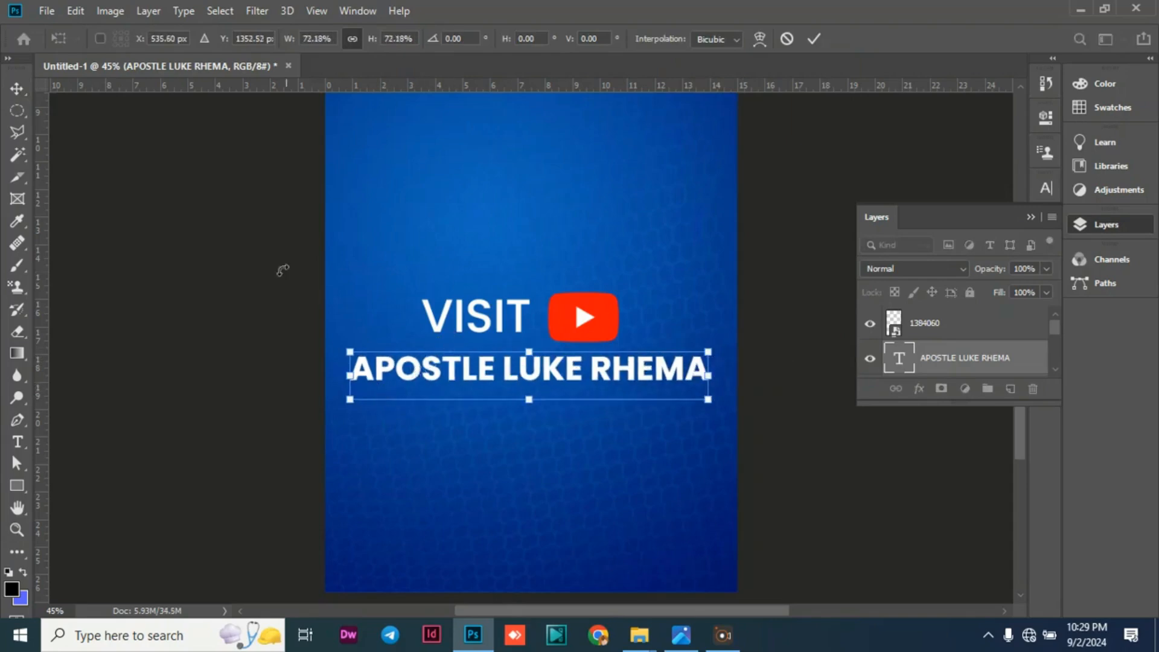
pyautogui.click(27, 96)
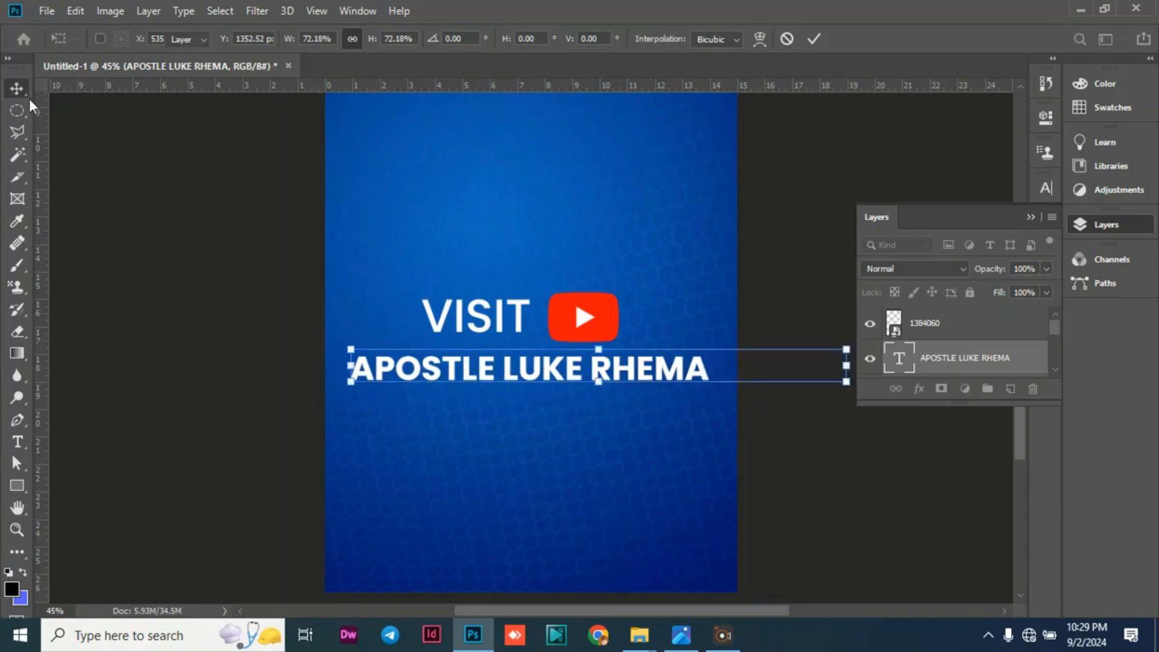
pyautogui.click(137, 300)
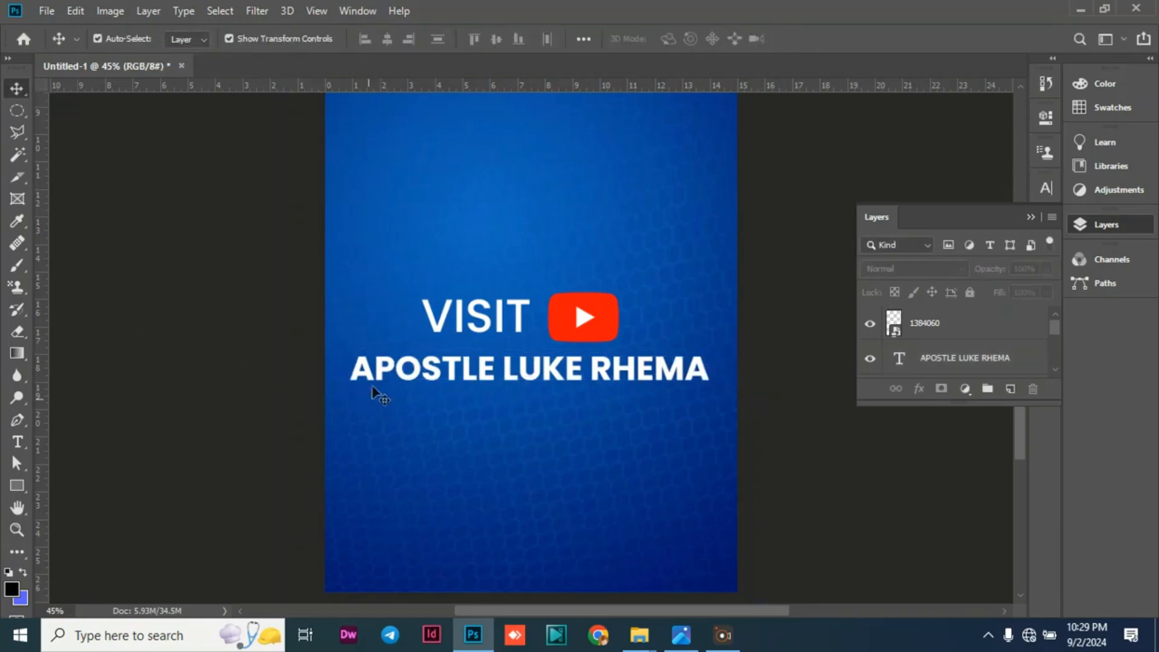
# Scale the name line to about 95% by pulling its left end inward, keeping its right end in place.
pyautogui.click(380, 376)
pyautogui.moveTo(348, 385); pyautogui.dragTo(371, 379)
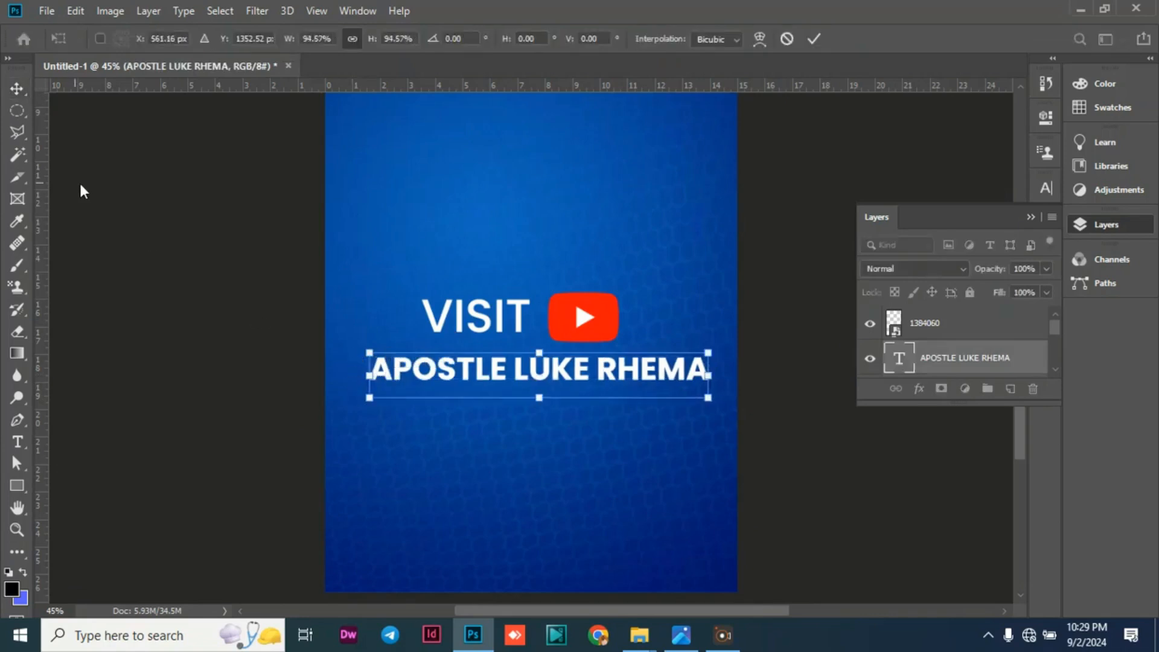
pyautogui.click(110, 181)
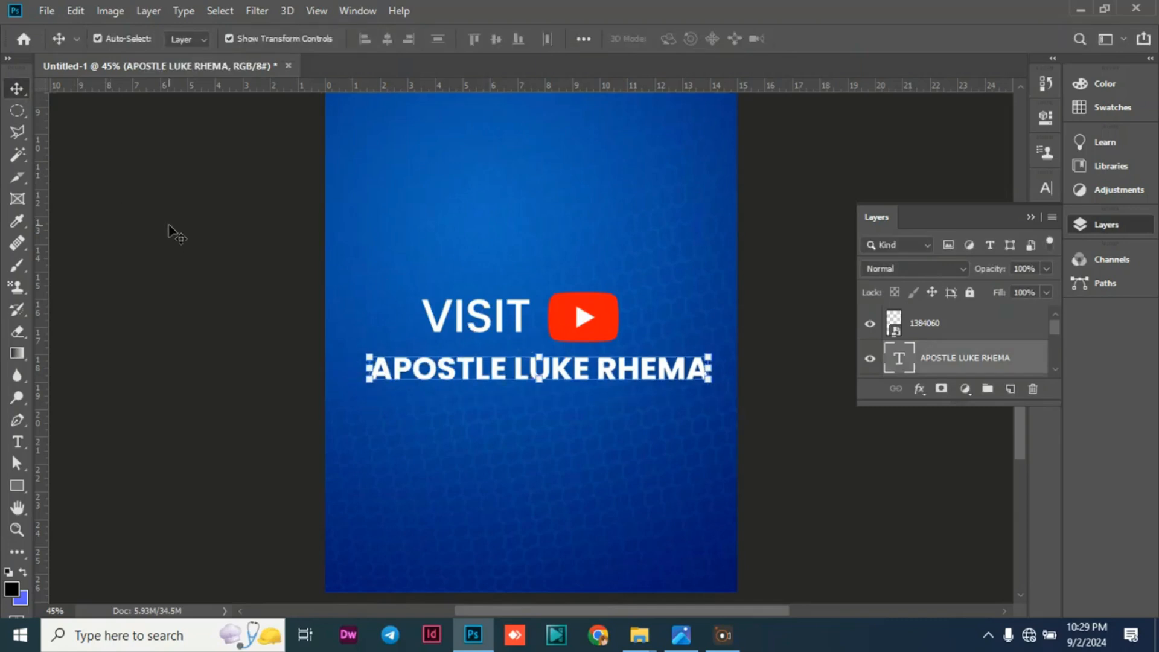
pyautogui.click(170, 234)
# Set the VISIT text's font style to Regular and nudge it slightly down and to the right.
pyautogui.doubleClick(458, 317)
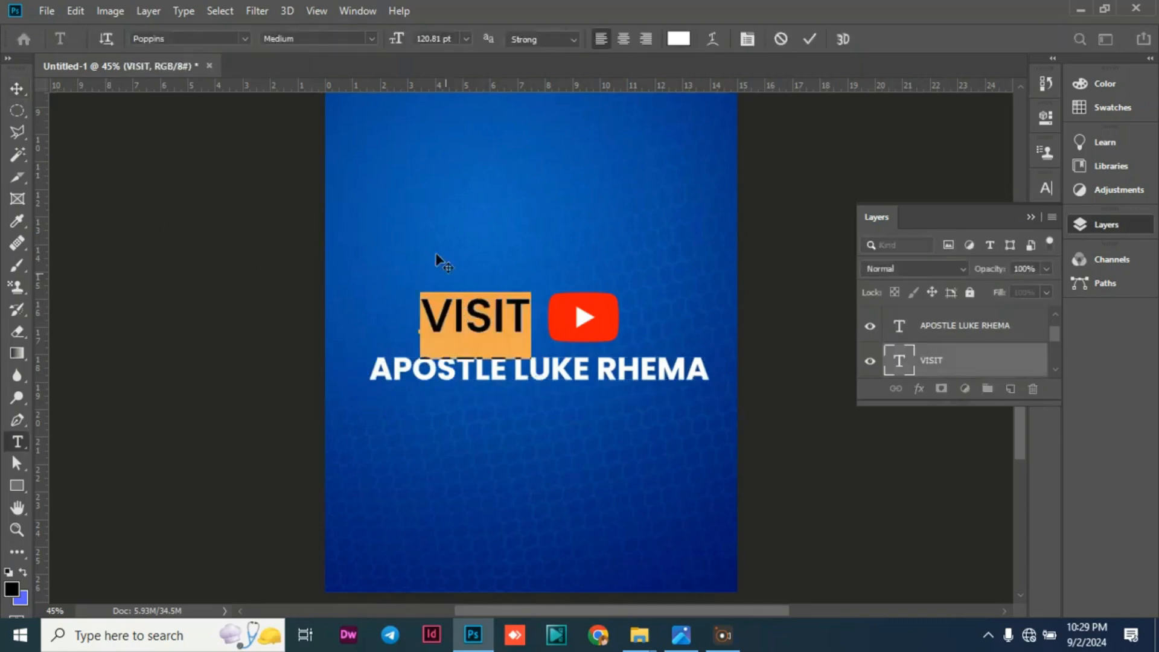
pyautogui.click(373, 39)
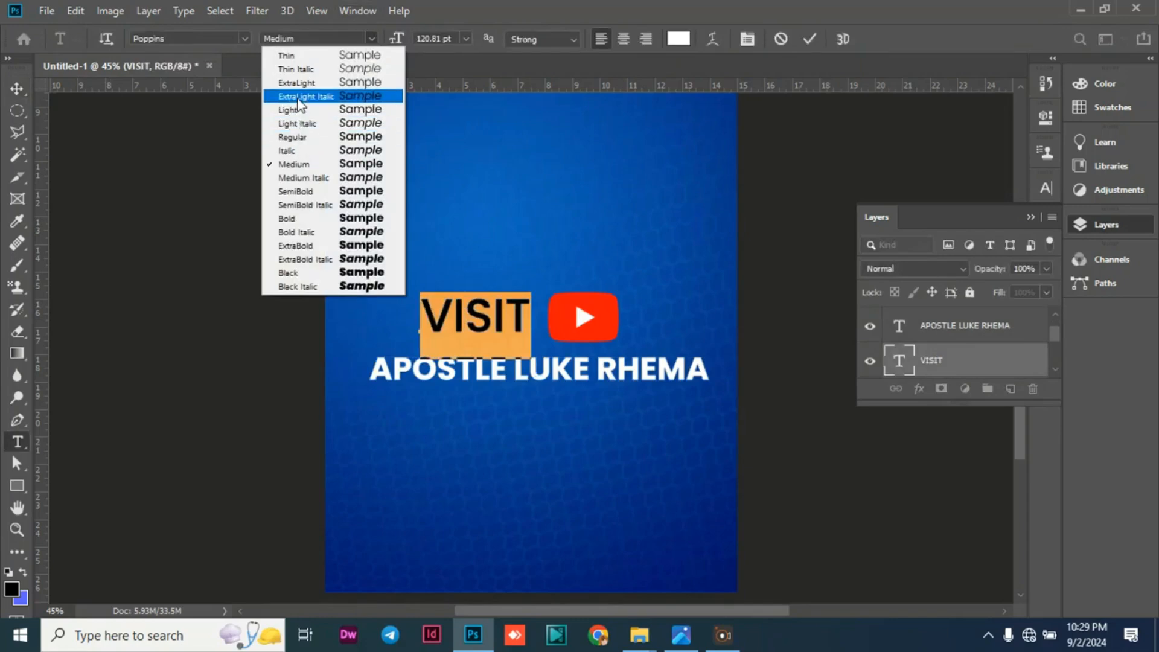
pyautogui.click(298, 136)
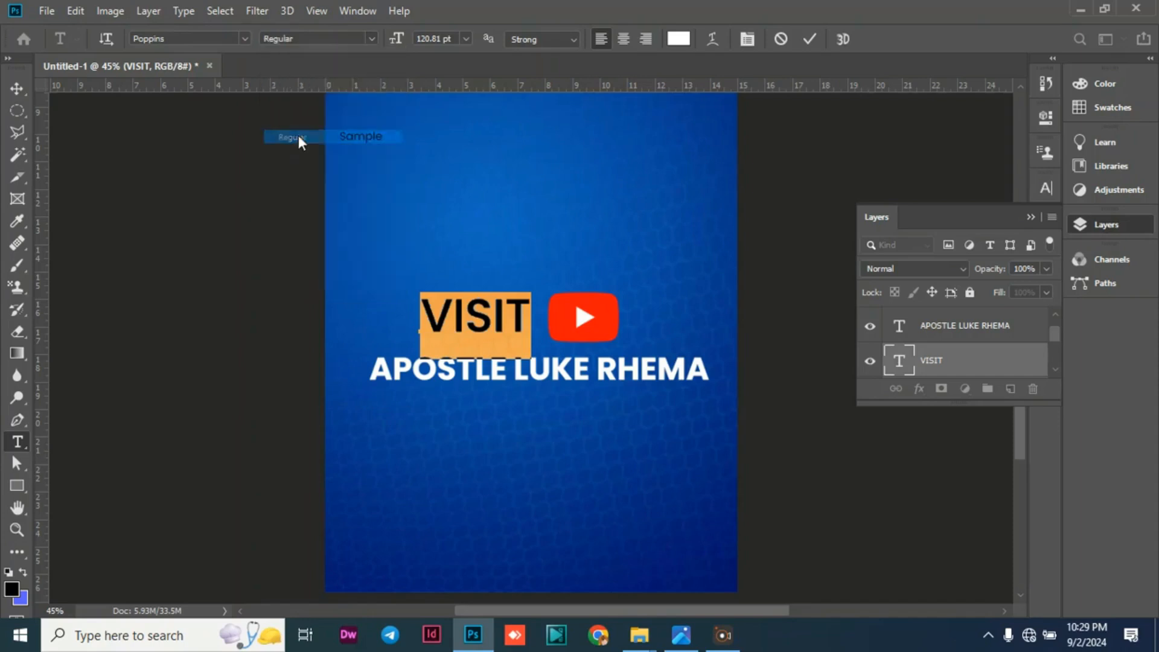
pyautogui.click(27, 95)
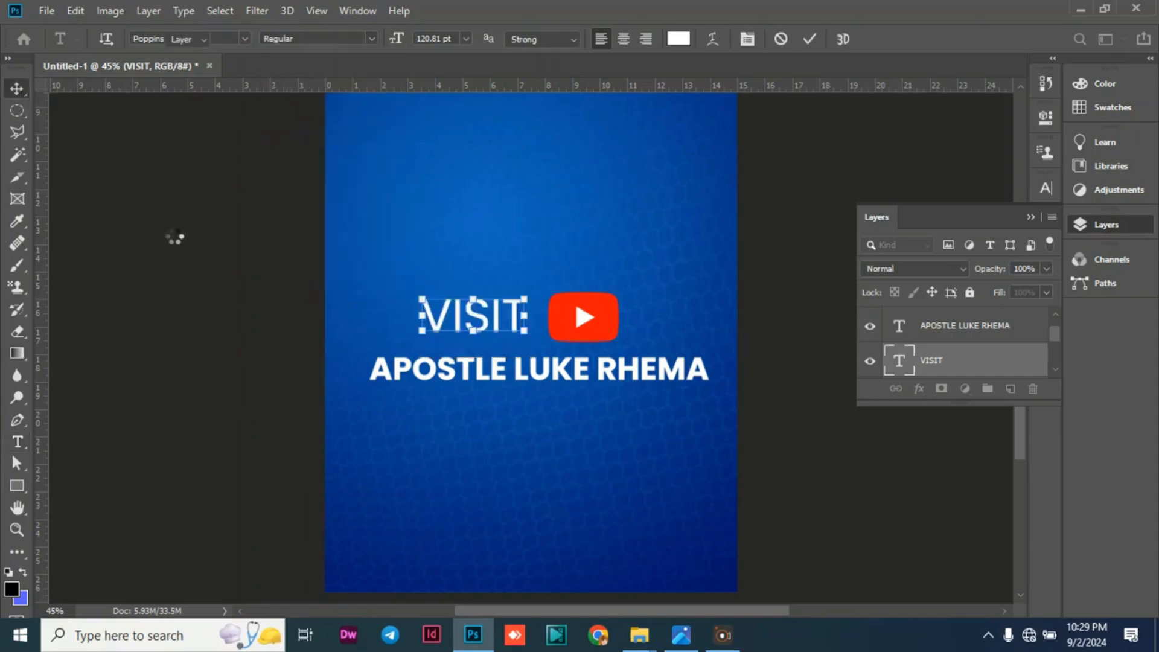
pyautogui.moveTo(485, 309); pyautogui.dragTo(488, 315)
pyautogui.click(175, 241)
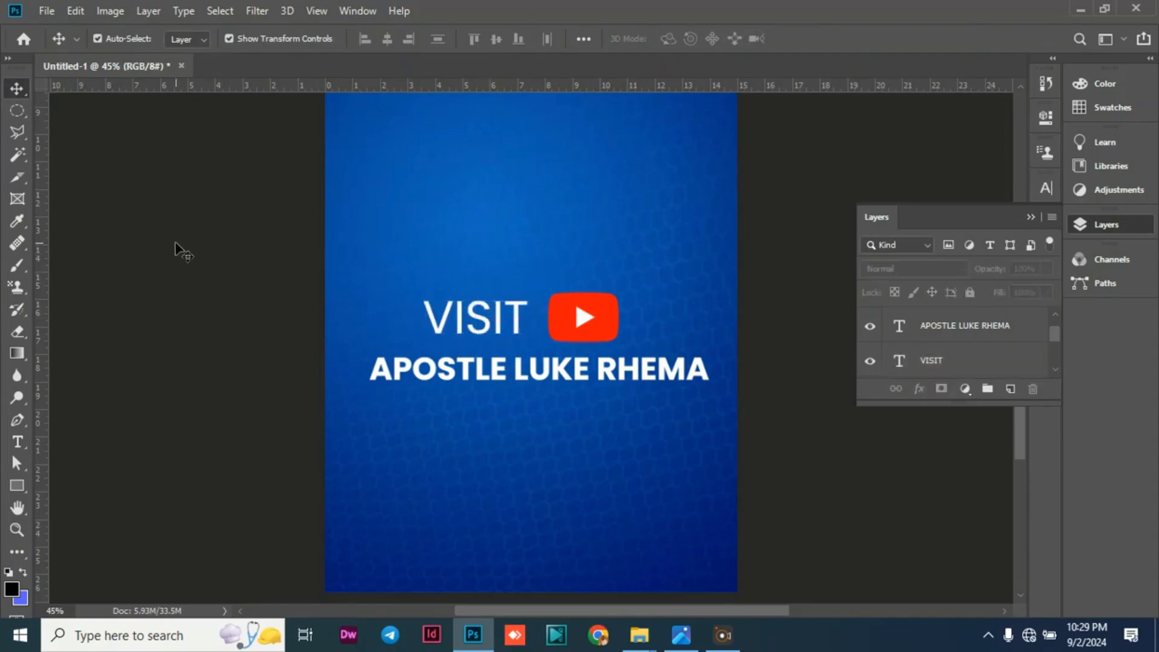
# Duplicate the VISIT text, move the copy below the name line, and replace its wording with FOR MORE VIDEOS.
pyautogui.click(484, 327)
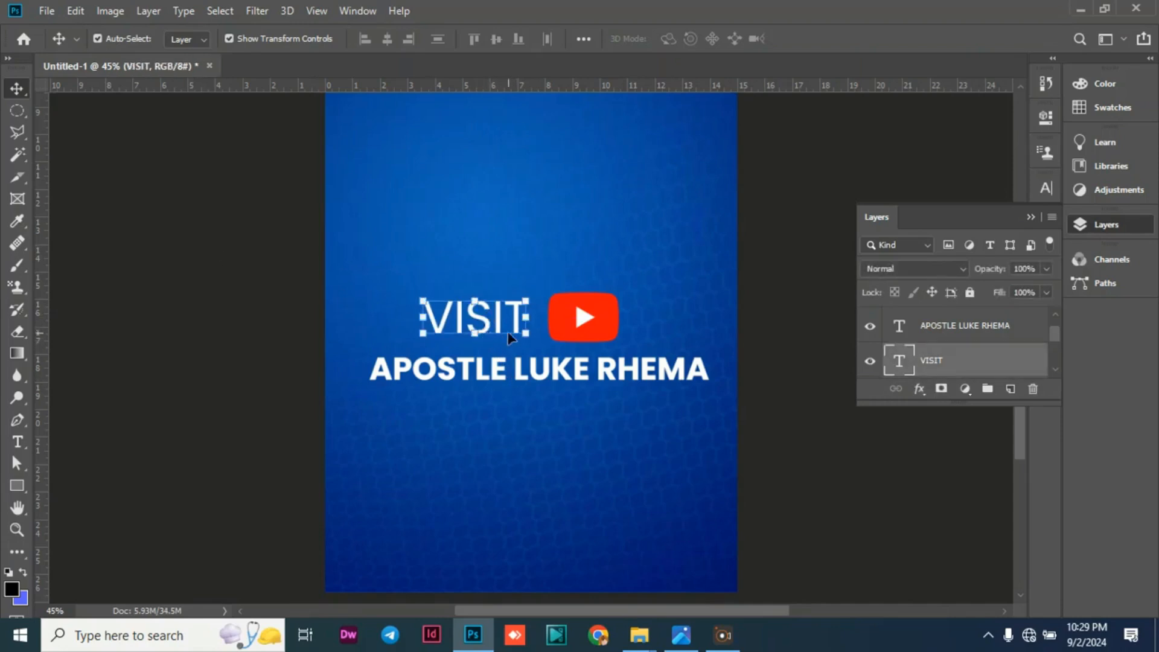
pyautogui.hotkey('ctrl', 'j')
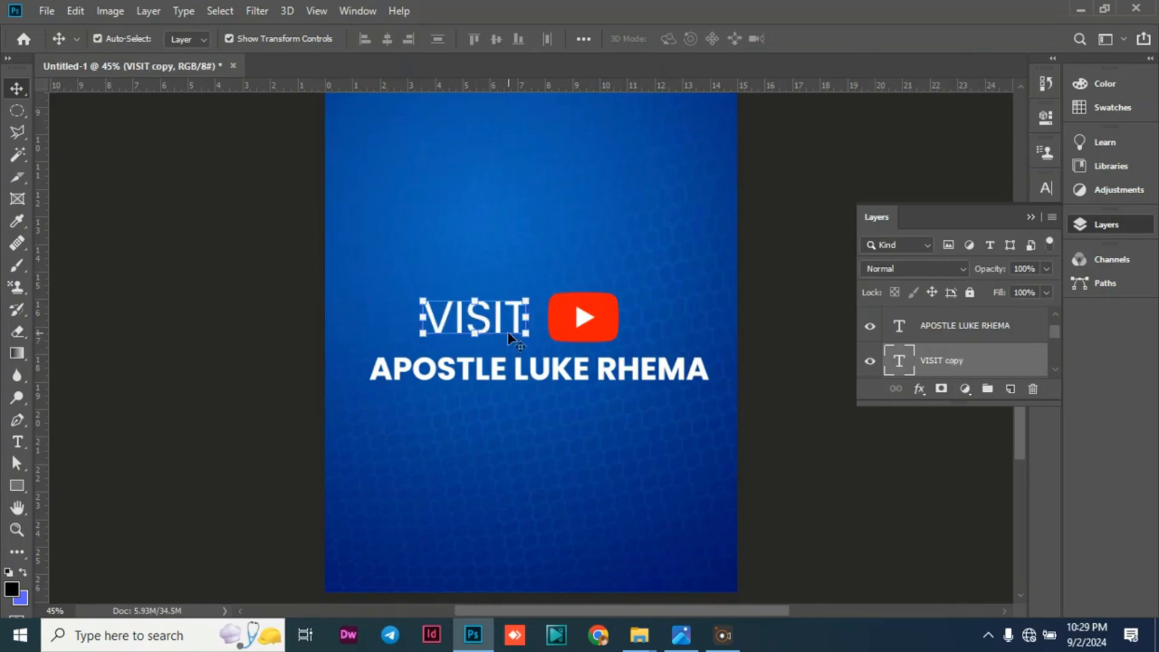
pyautogui.moveTo(508, 331); pyautogui.dragTo(488, 427)
pyautogui.doubleClick(486, 428)
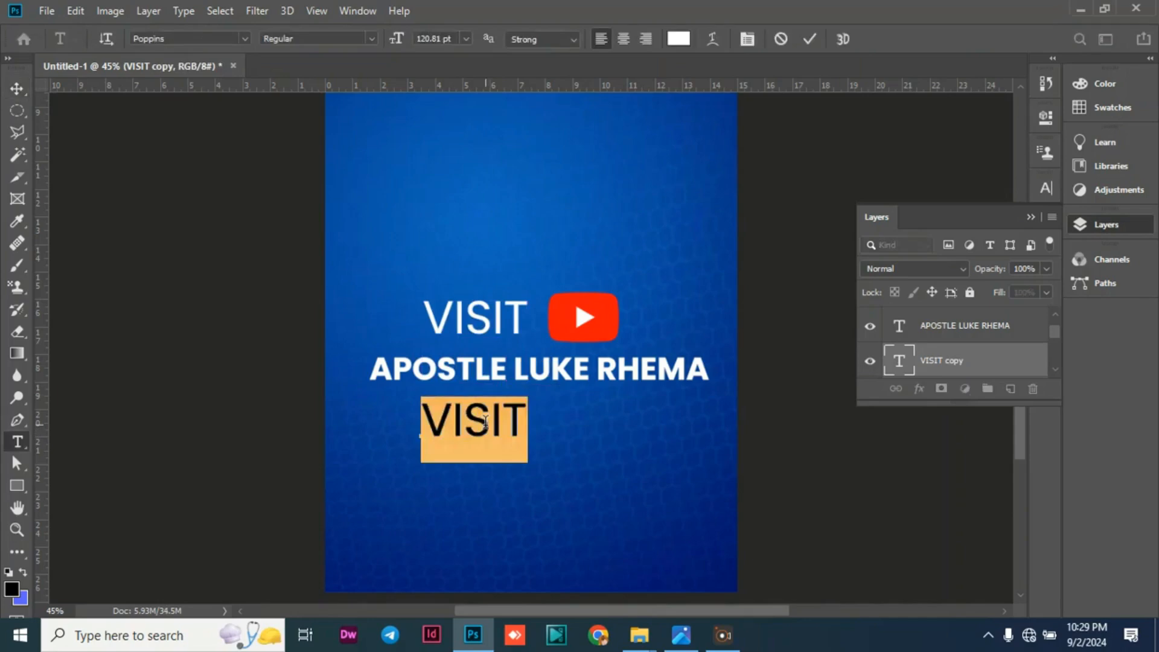
pyautogui.write('FOR MORE')
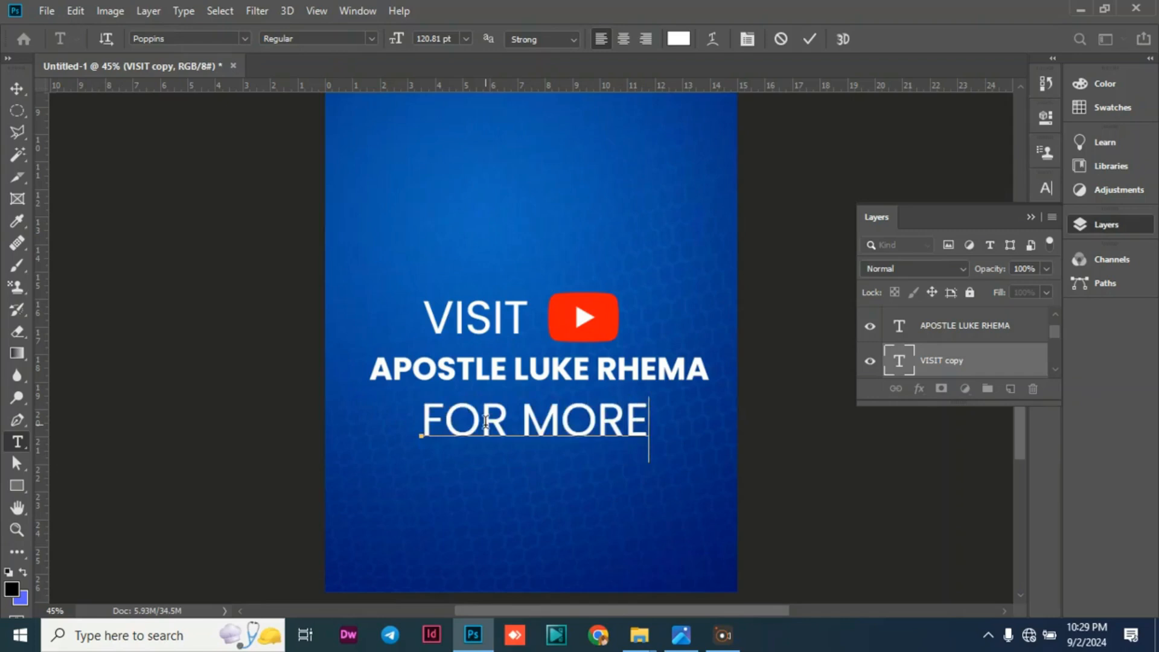
pyautogui.write(' VIDEOS')
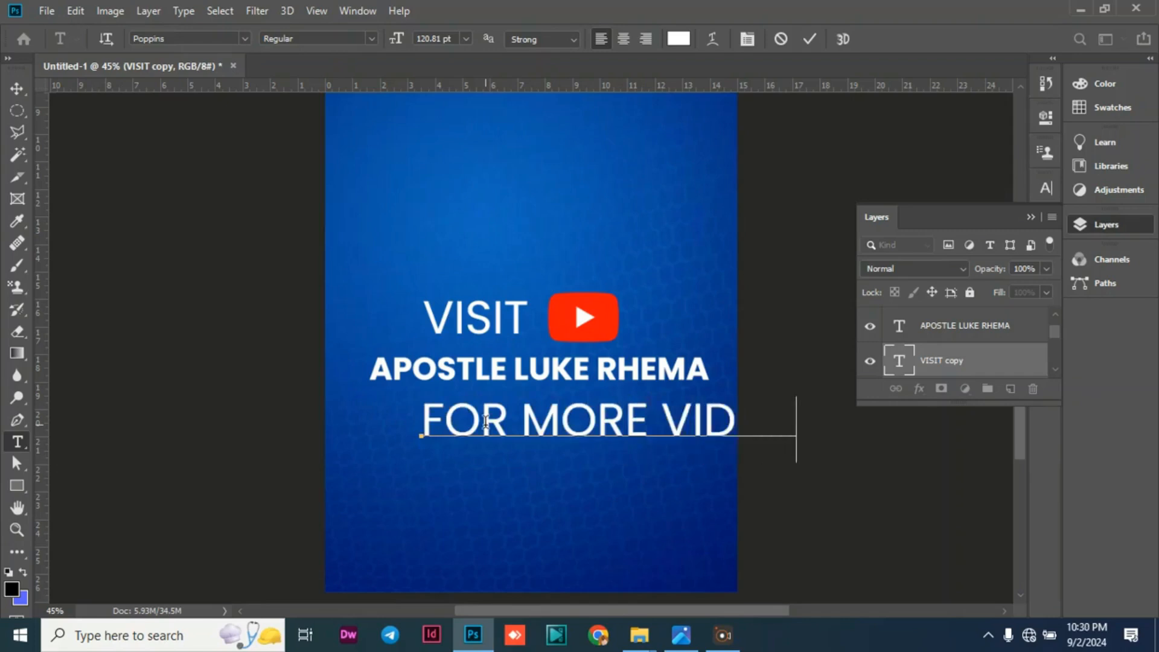
pyautogui.click(17, 88)
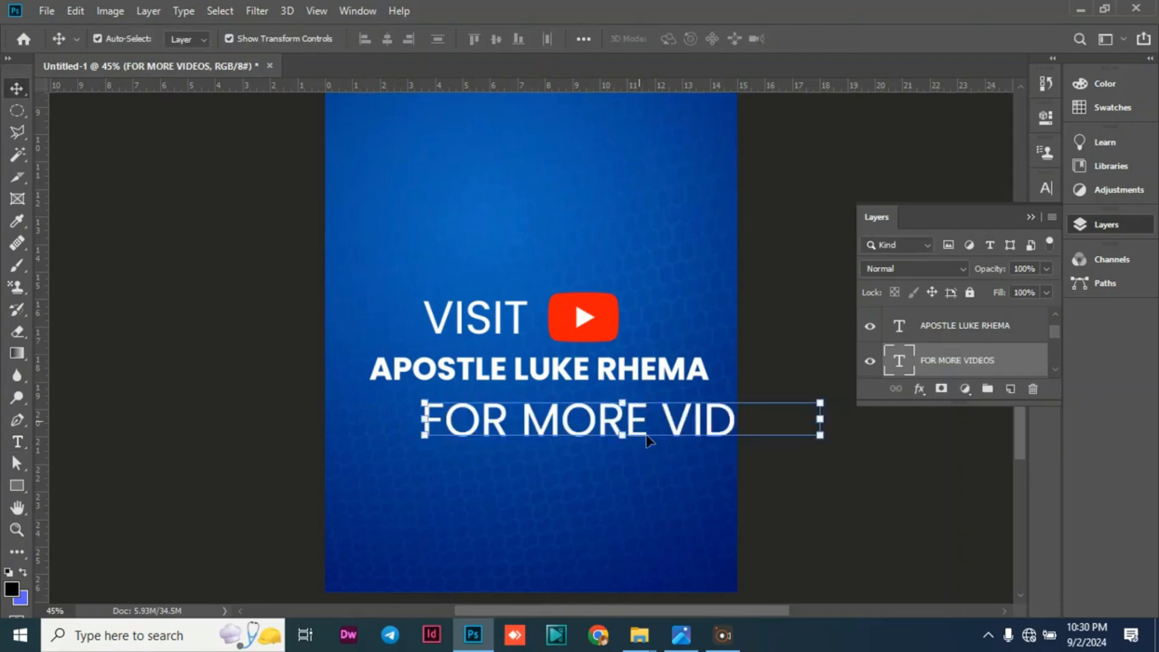
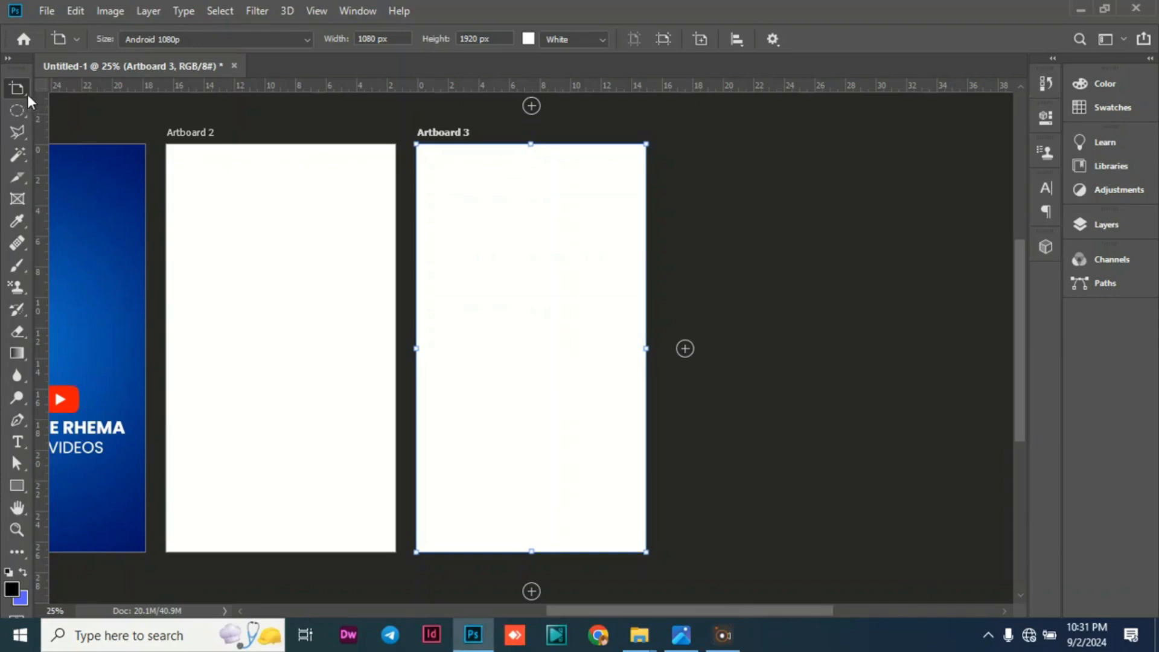
# Place the blue-and-orange gradient image 99de1837c901634247ae0504c359e654 from Downloads as an embedded object on Artboard 2.
pyautogui.rightClick(27, 97)
pyautogui.click(66, 86)
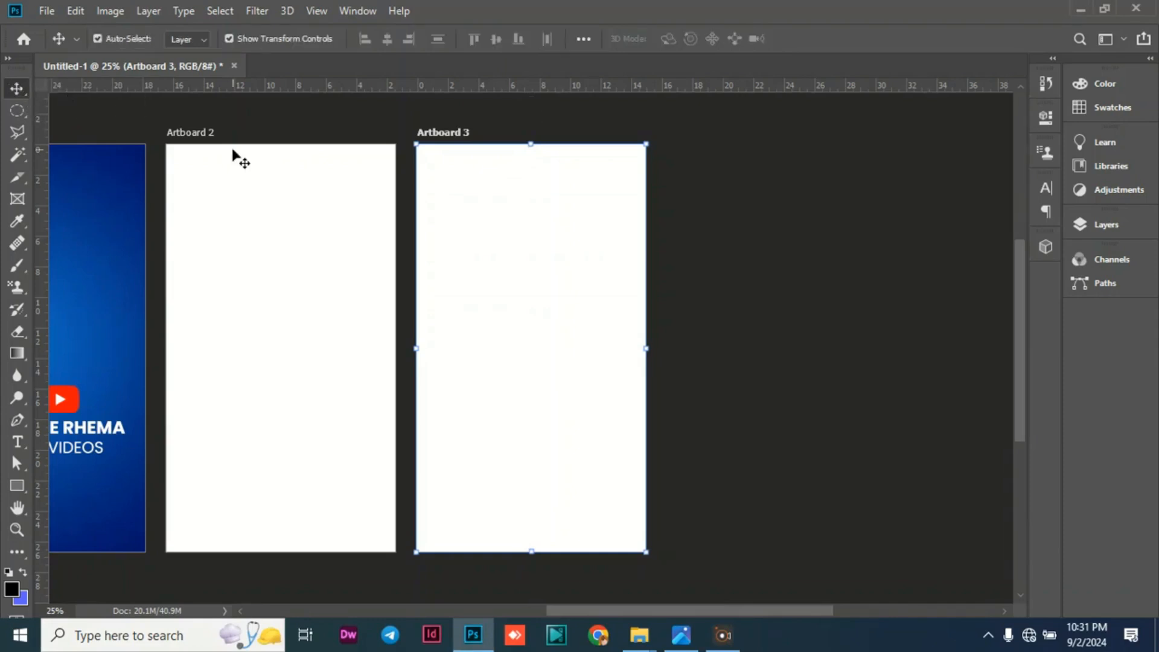
pyautogui.click(263, 196)
pyautogui.click(47, 11)
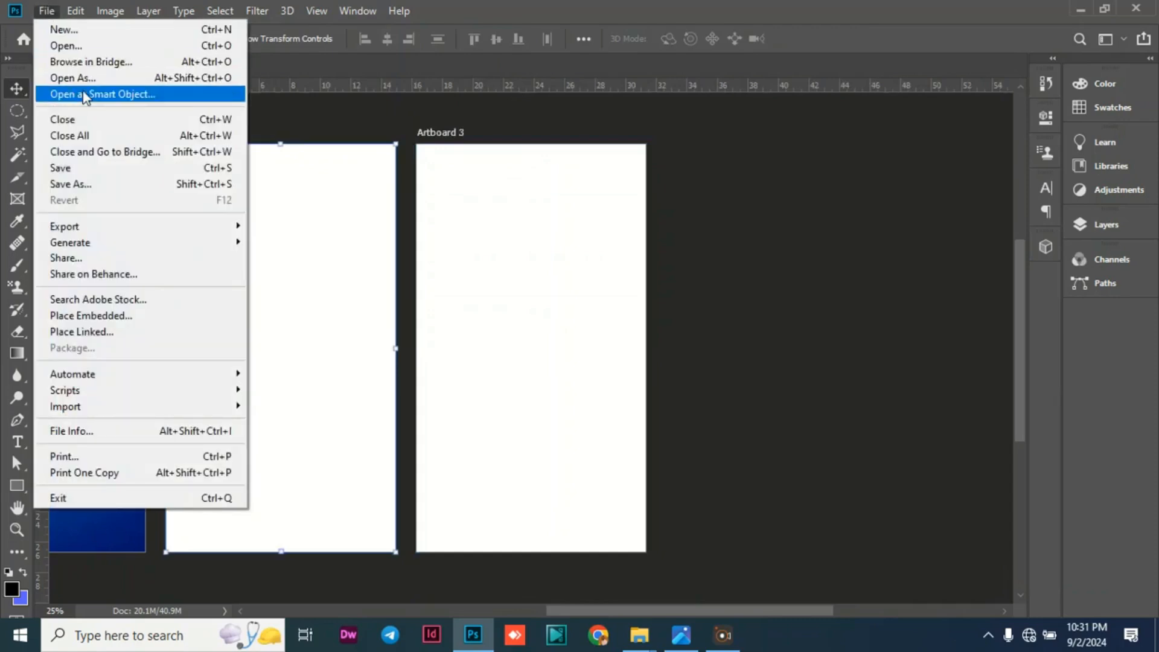
pyautogui.click(168, 317)
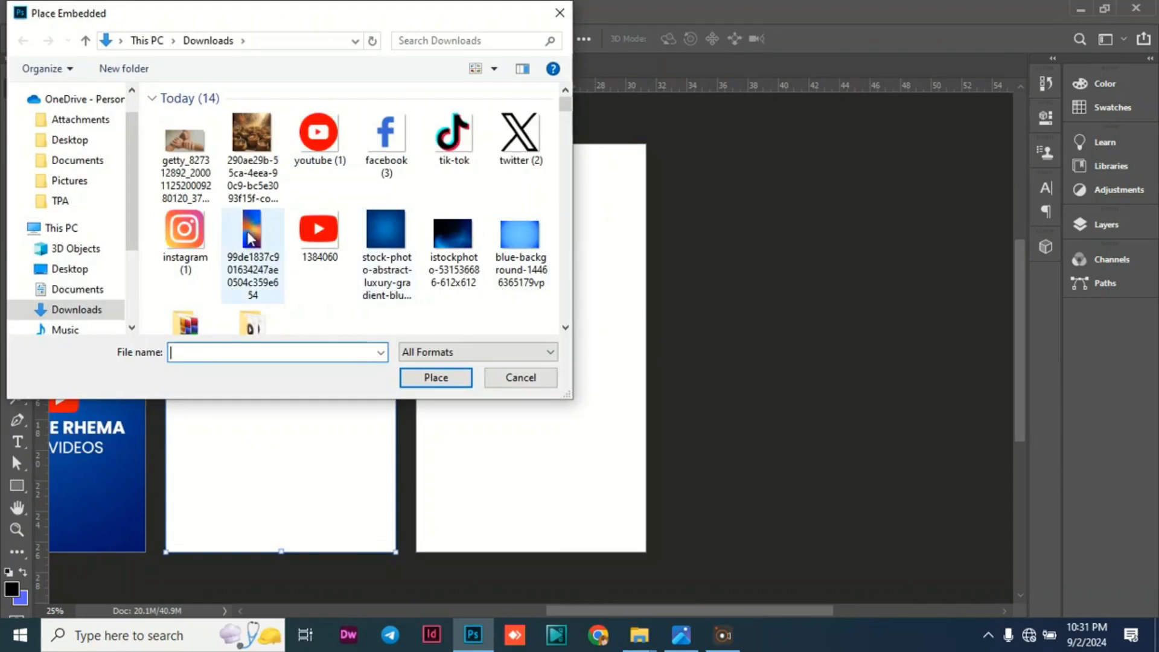
pyautogui.click(250, 222)
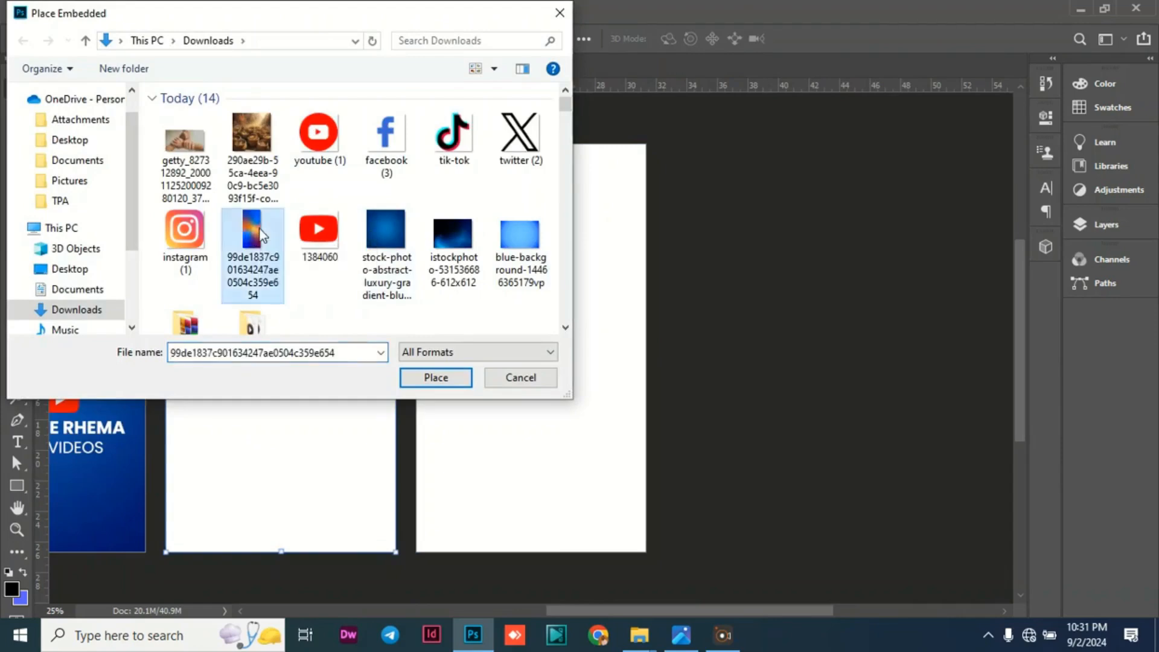
pyautogui.click(437, 389)
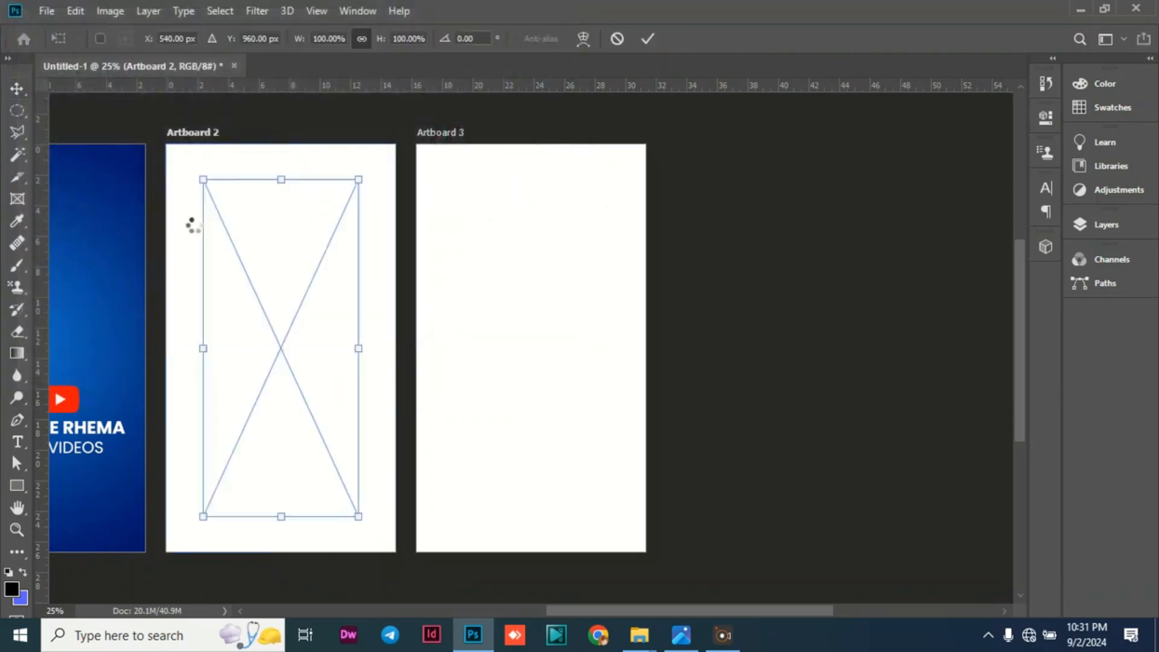
# Align the gradient image with Artboard 2's upper-left corner and scale it proportionally to about 148% to cover the artboard.
pyautogui.moveTo(212, 208); pyautogui.dragTo(176, 173)
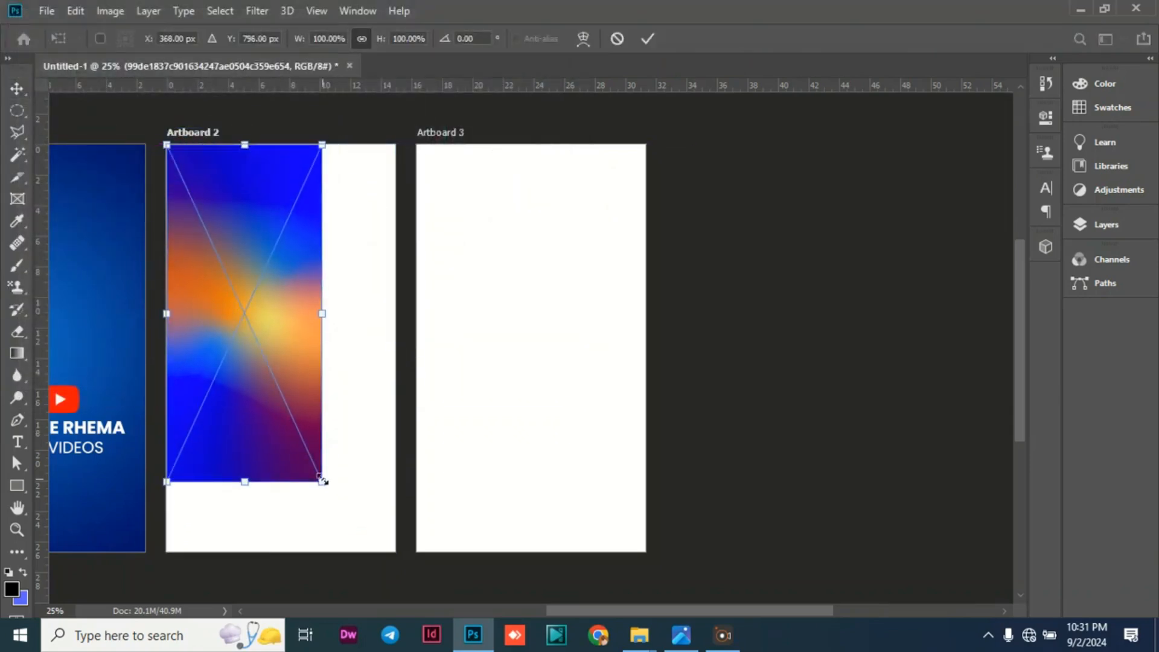
pyautogui.moveTo(323, 481); pyautogui.dragTo(439, 543)
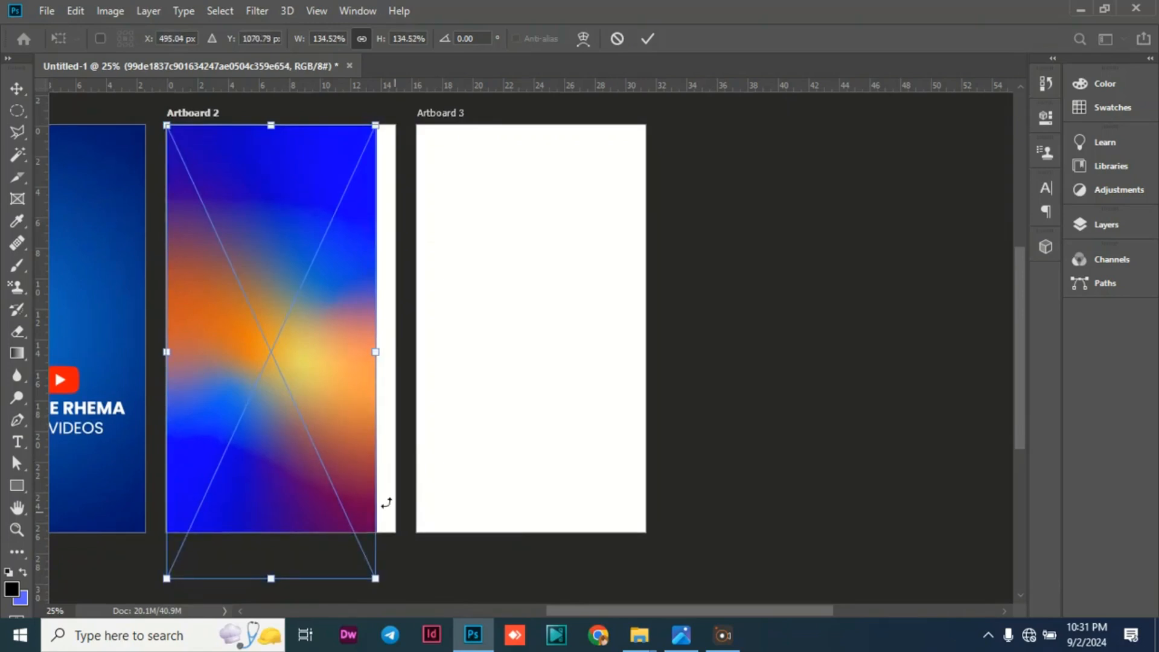
pyautogui.moveTo(333, 424)
pyautogui.mouseDown()
pyautogui.moveTo(324, 419)
pyautogui.moveTo(337, 447)
pyautogui.mouseUp()
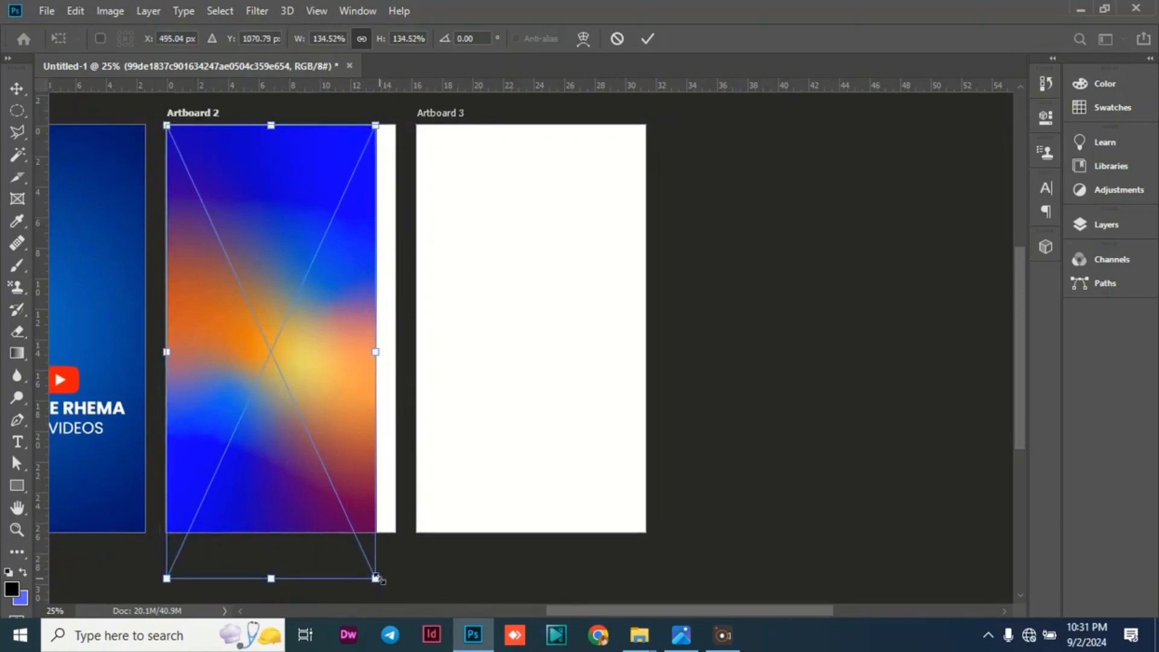
pyautogui.moveTo(375, 578); pyautogui.dragTo(429, 588)
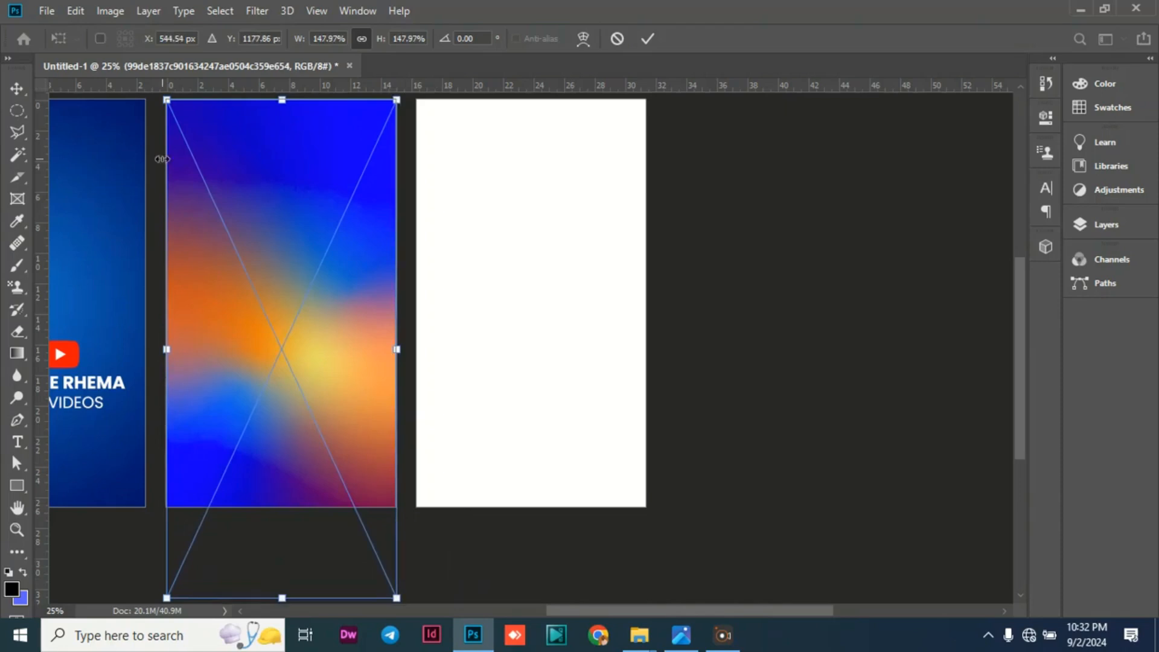
pyautogui.press('Return')
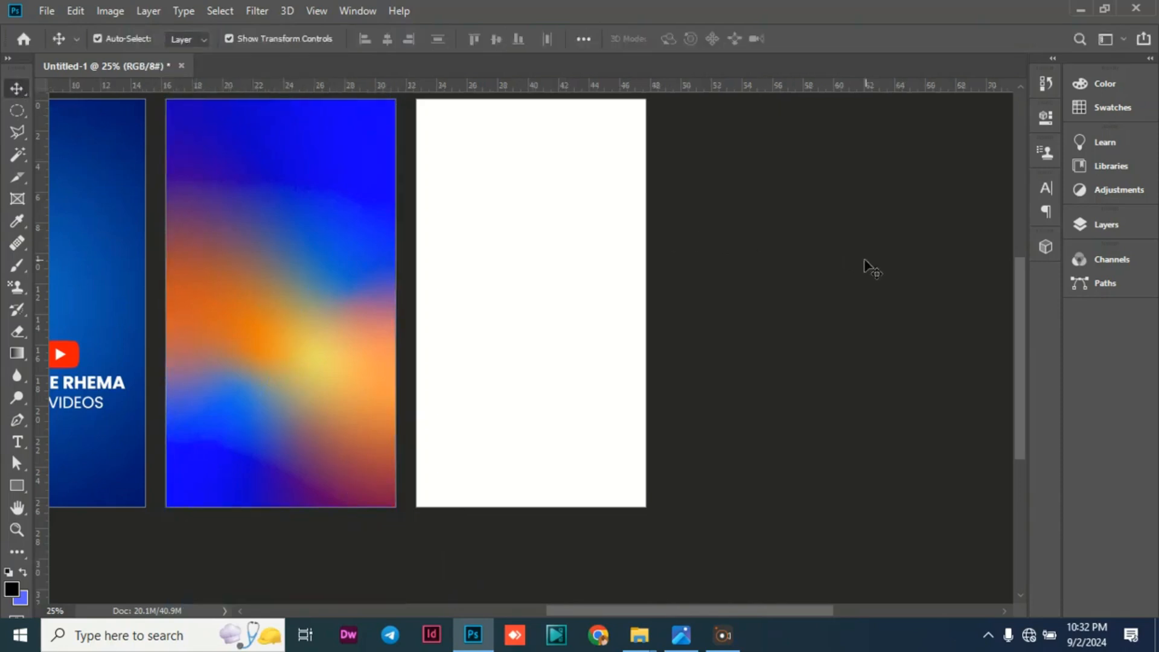
pyautogui.click(868, 265)
# Add white Poppins Regular text CONNECT WITH near the top of Artboard 2 and scale it up to about 544%.
pyautogui.moveTo(592, 615); pyautogui.dragTo(530, 609)
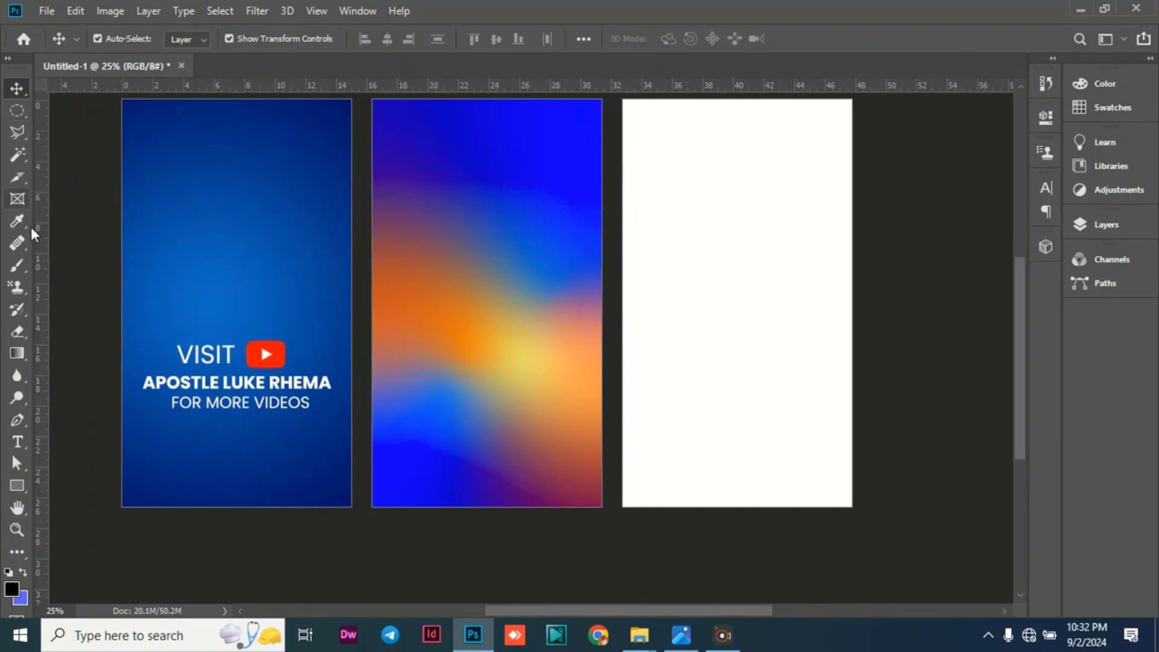
pyautogui.click(17, 441)
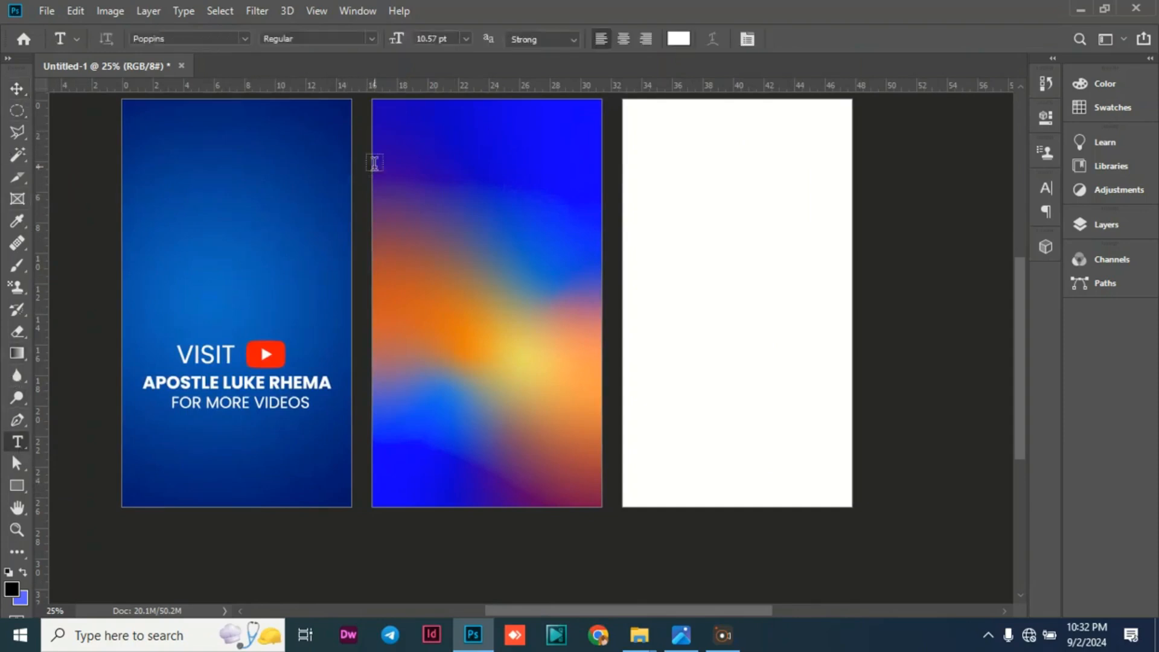
pyautogui.click(395, 134)
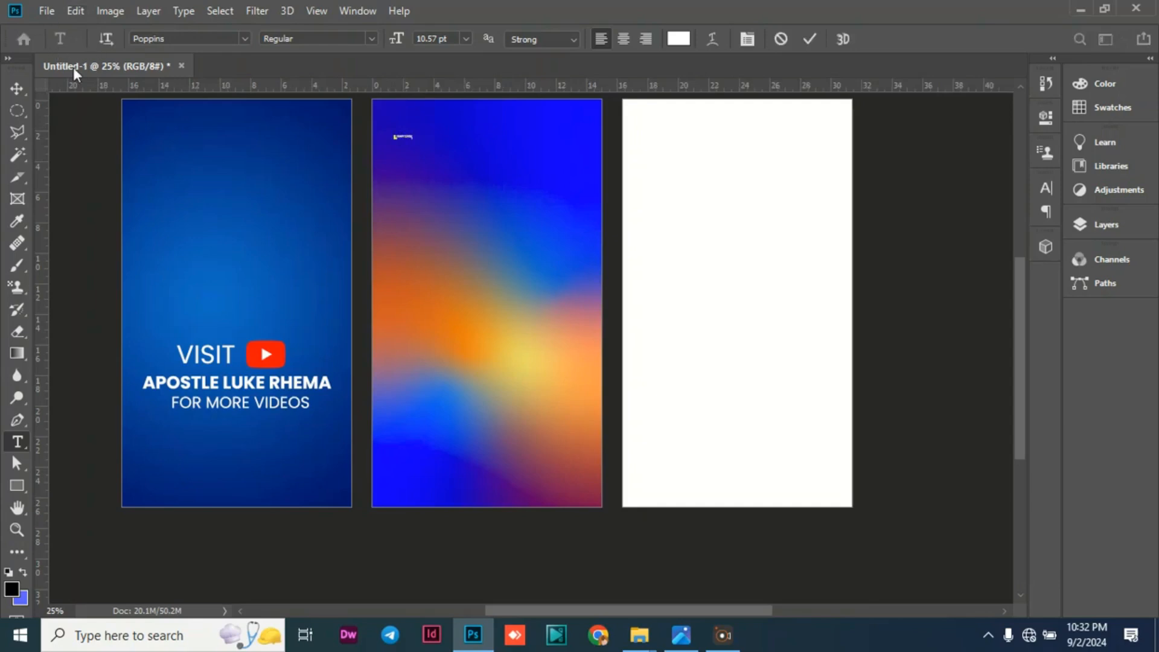
pyautogui.click(16, 85)
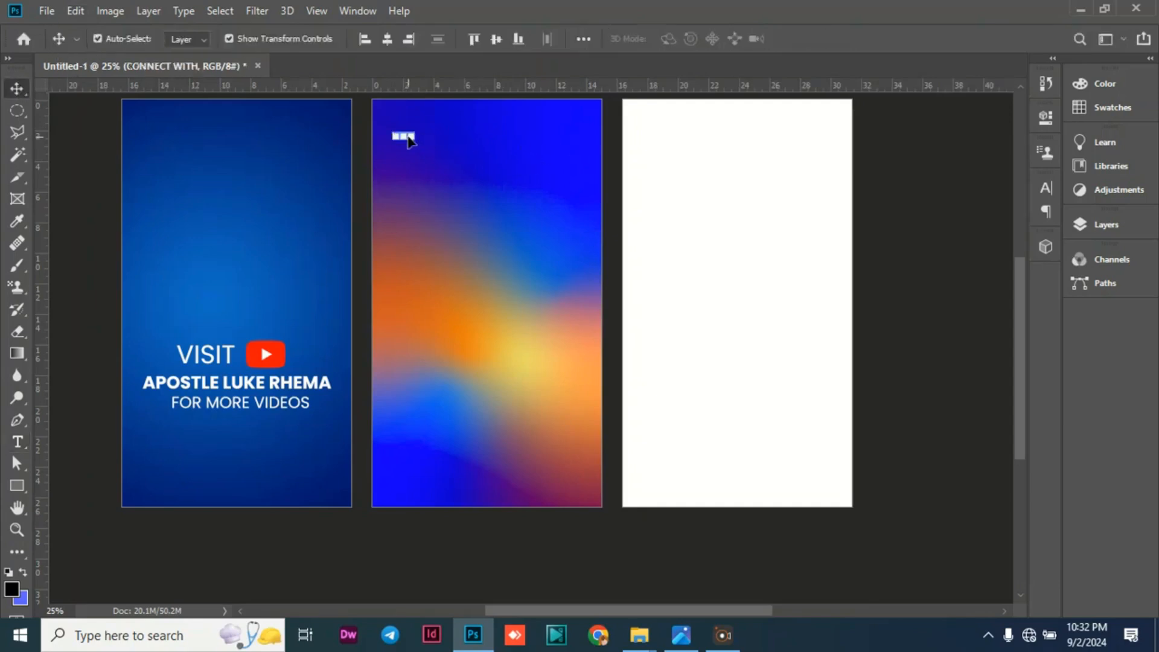
pyautogui.moveTo(416, 138); pyautogui.dragTo(486, 145)
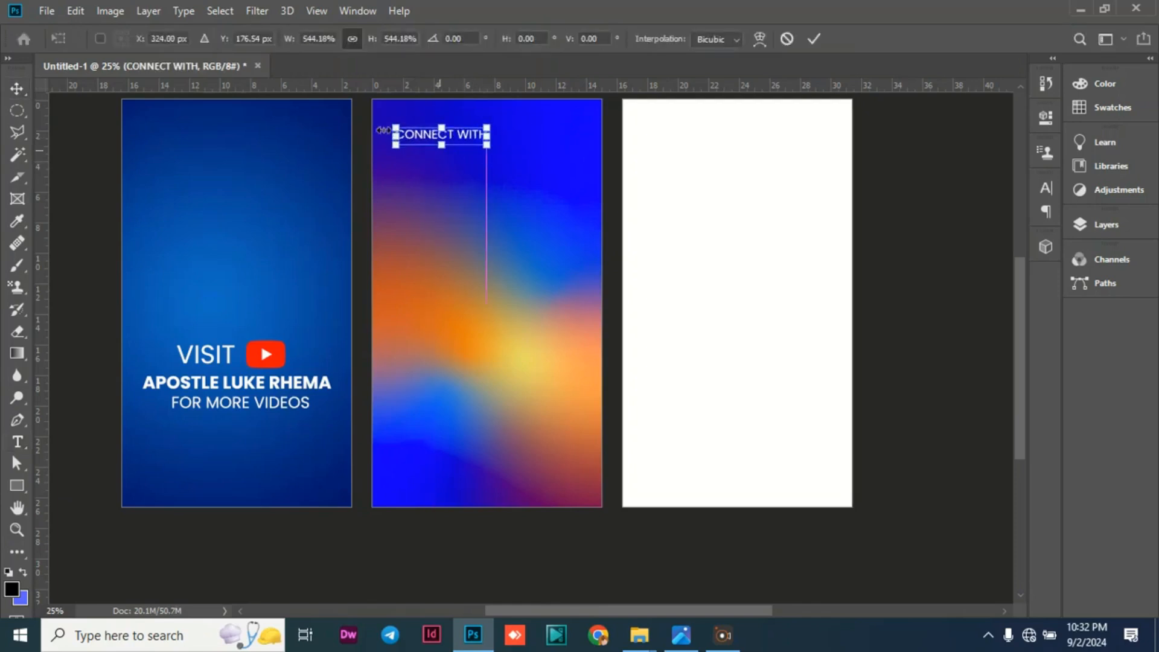
pyautogui.click(12, 94)
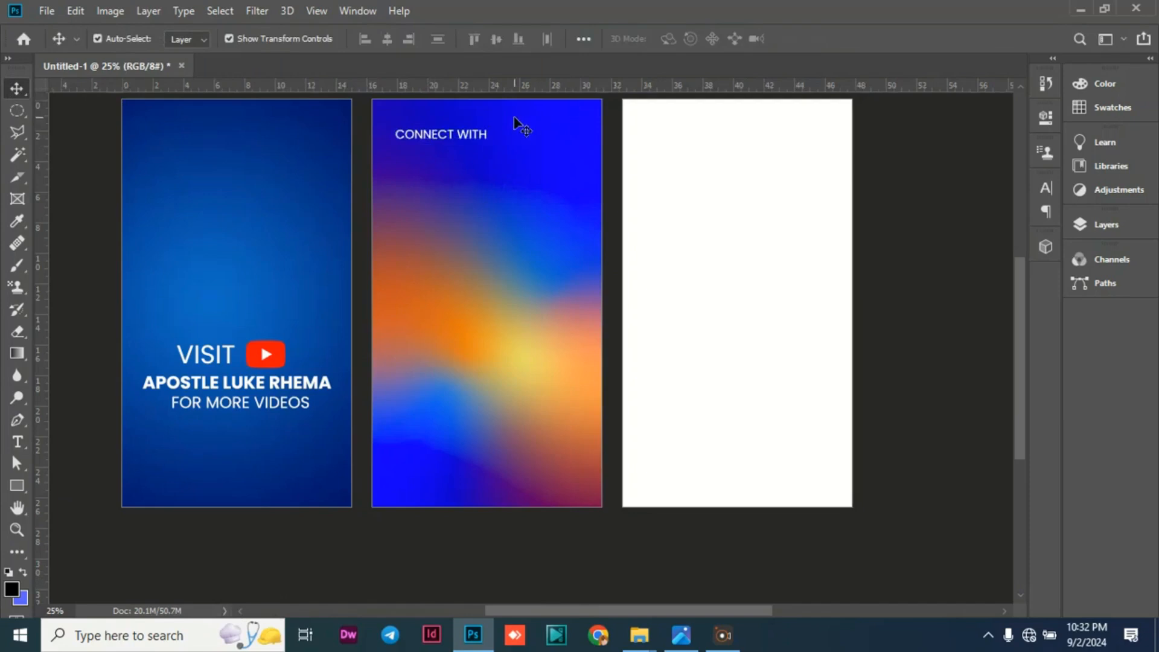
# Retype the heading as Connect with, enlarge it to about 115%, and shift it slightly down and toward the artboard's left edge.
pyautogui.doubleClick(423, 135)
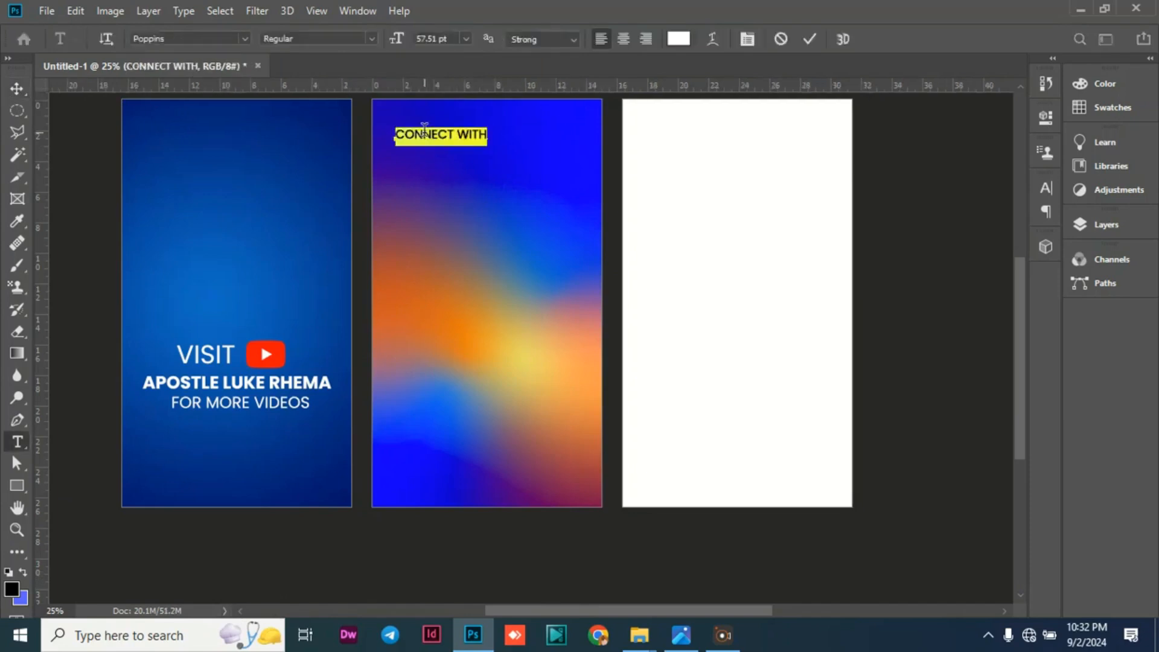
pyautogui.write('co')
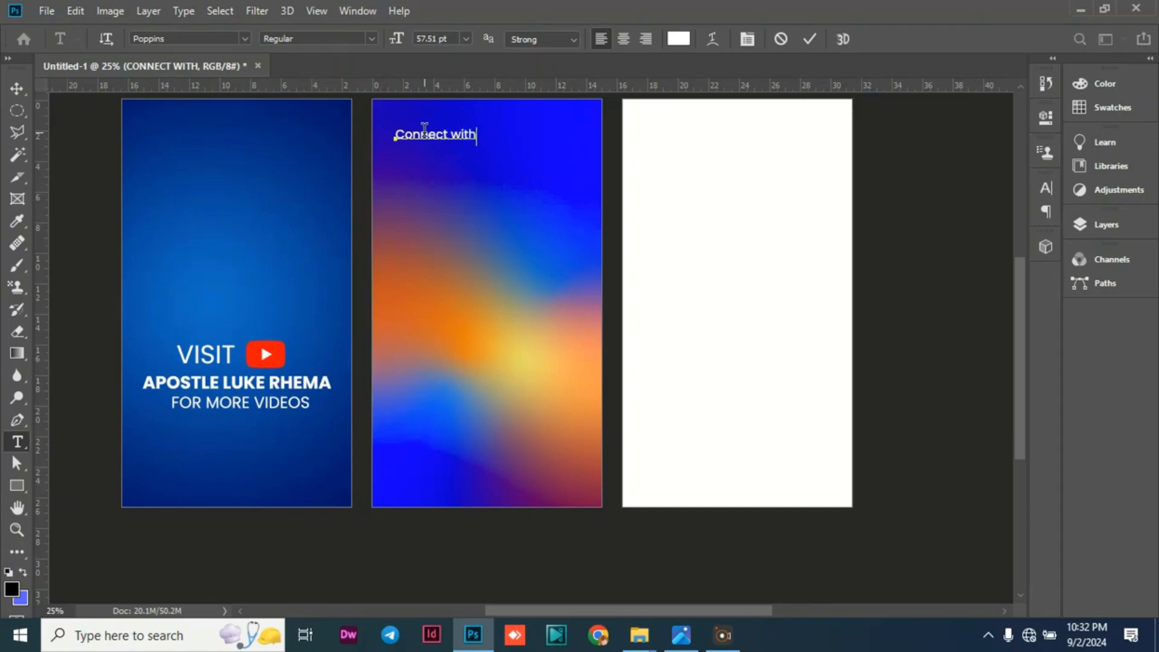
pyautogui.click(17, 88)
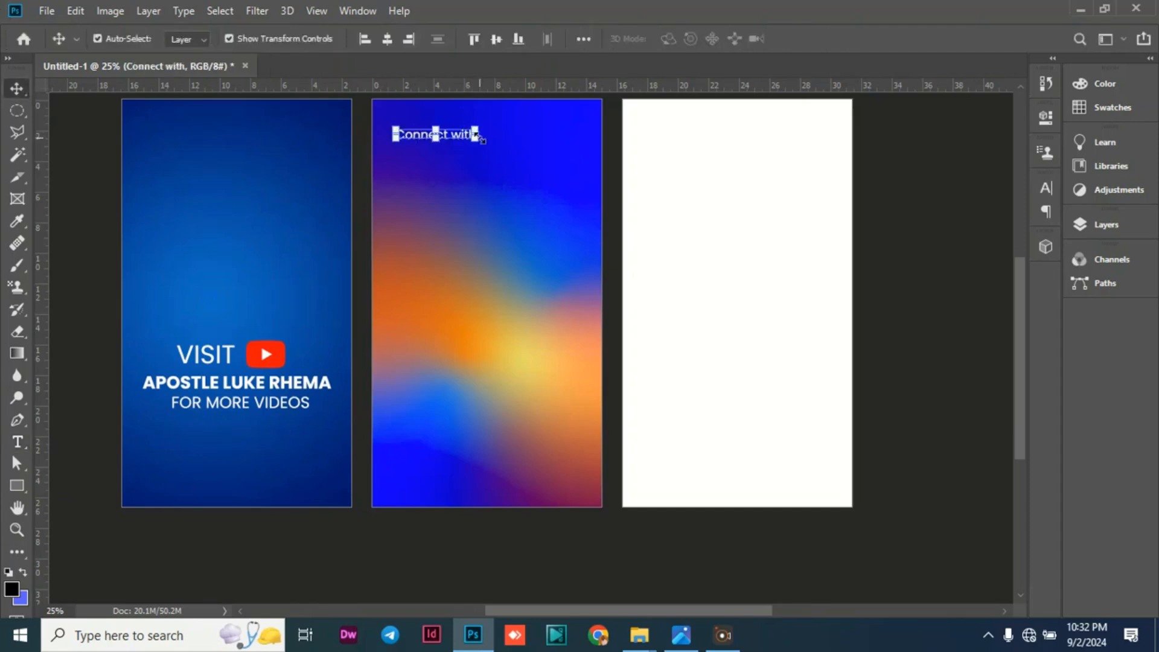
pyautogui.moveTo(481, 139); pyautogui.dragTo(414, 152)
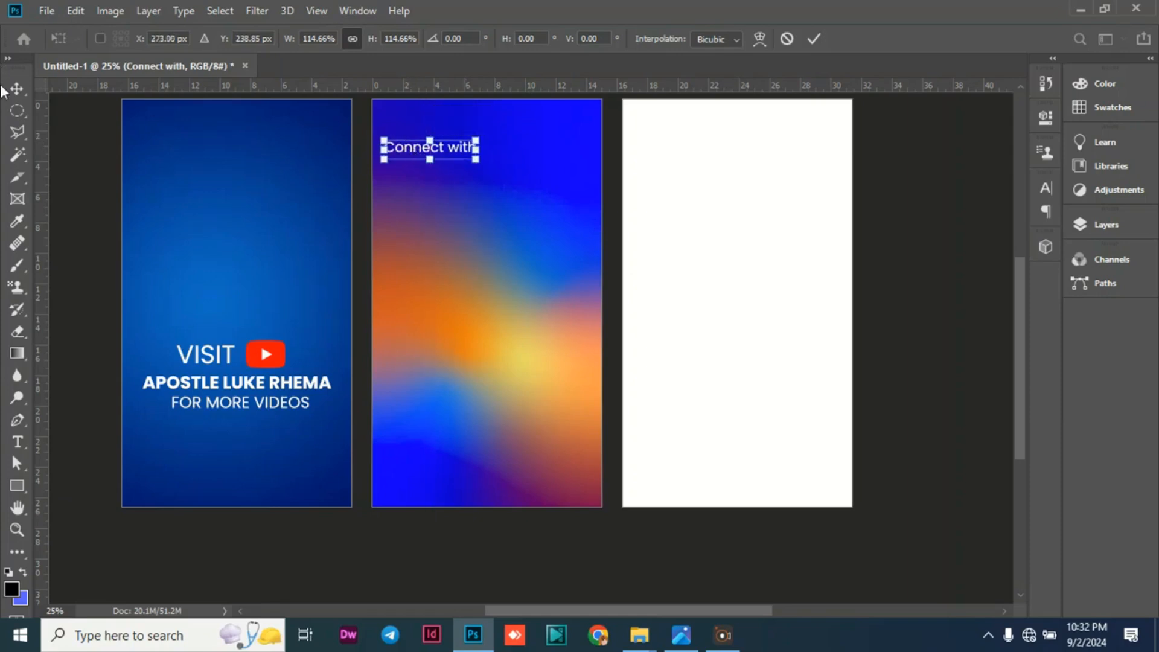
pyautogui.press('Return')
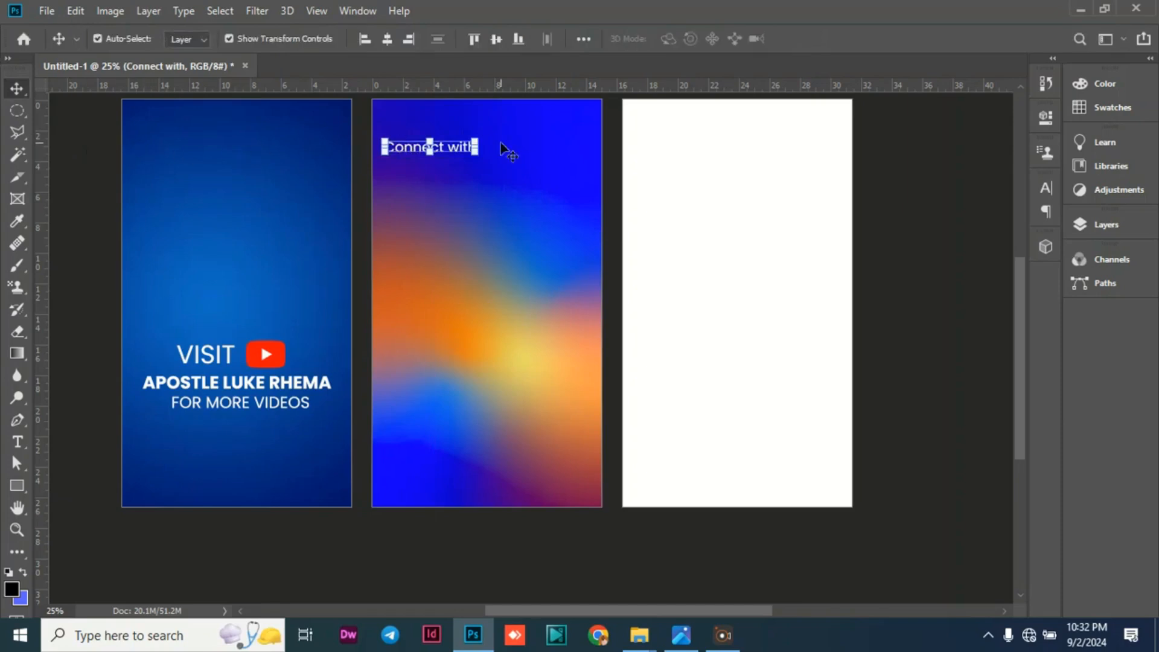
# Duplicate the Connect with text directly below itself and replace the copy's wording with APOSTLE.
pyautogui.moveTo(506, 151); pyautogui.dragTo(464, 175)
pyautogui.doubleClick(462, 169)
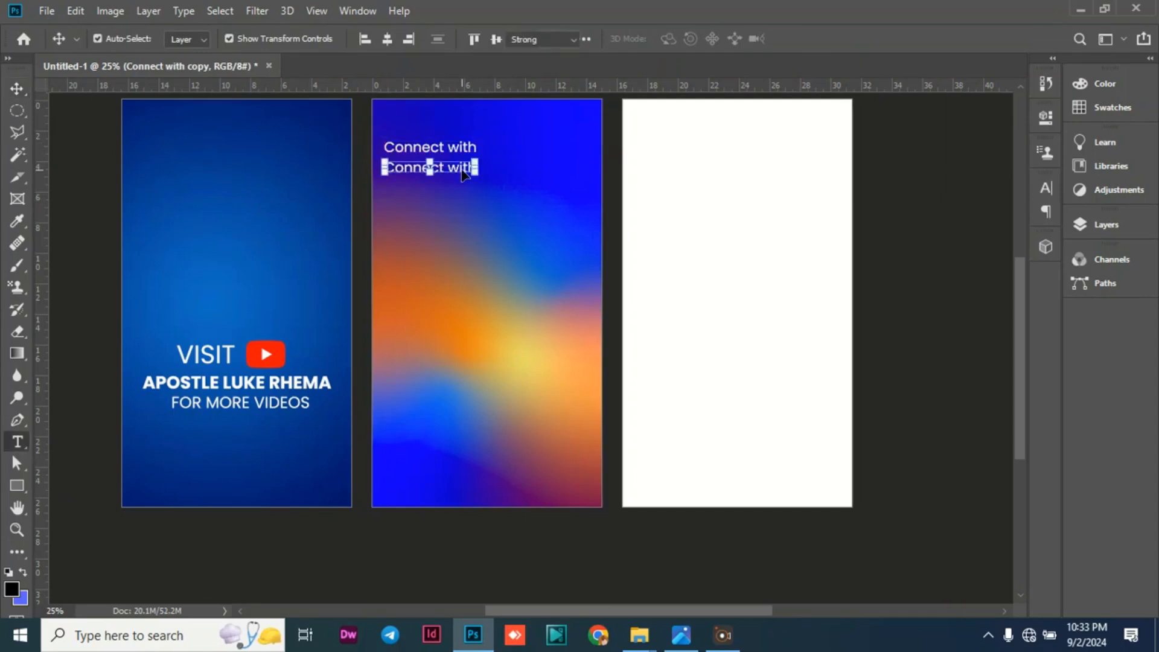
pyautogui.write('APOIS')
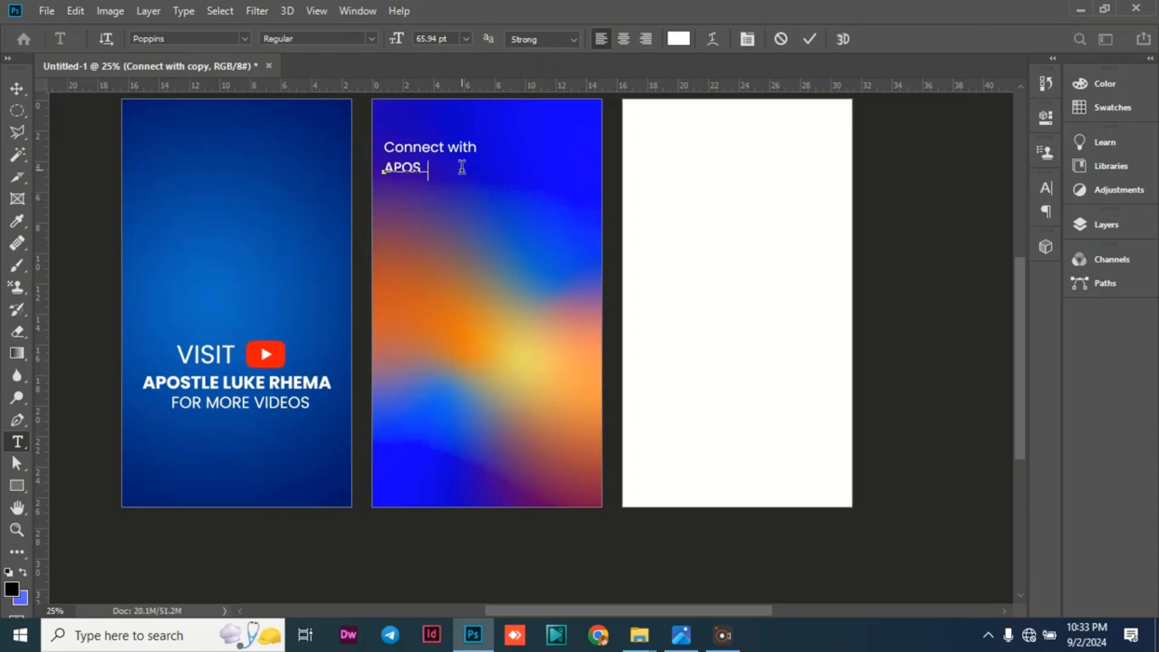
pyautogui.write('TLE')
pyautogui.click(17, 88)
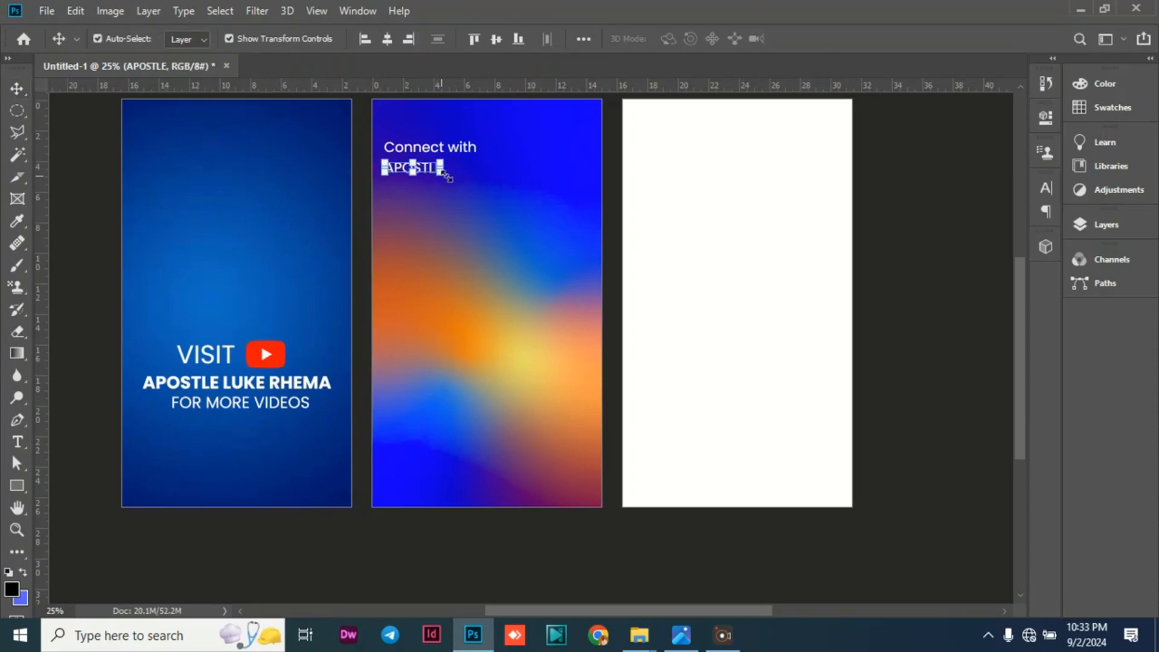
# Scale the APOSTLE text up to about 179% and set its font style to Medium.
pyautogui.moveTo(441, 174)
pyautogui.mouseDown()
pyautogui.moveTo(486, 187)
pyautogui.moveTo(448, 174)
pyautogui.mouseUp()
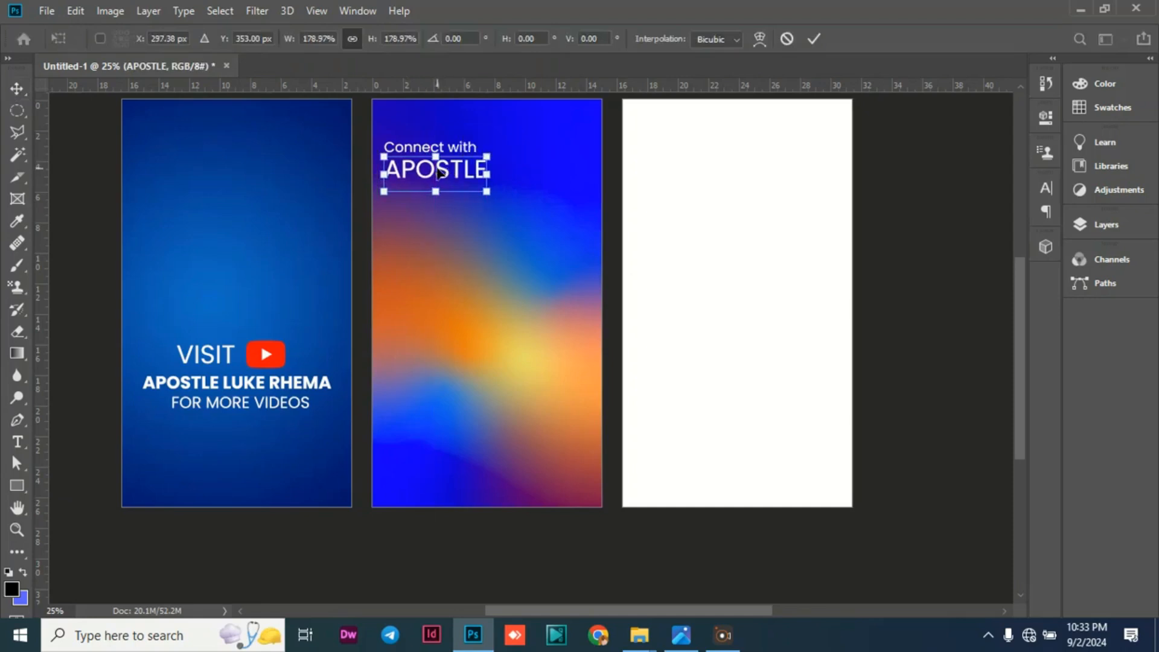
pyautogui.press('Return')
pyautogui.doubleClick(426, 174)
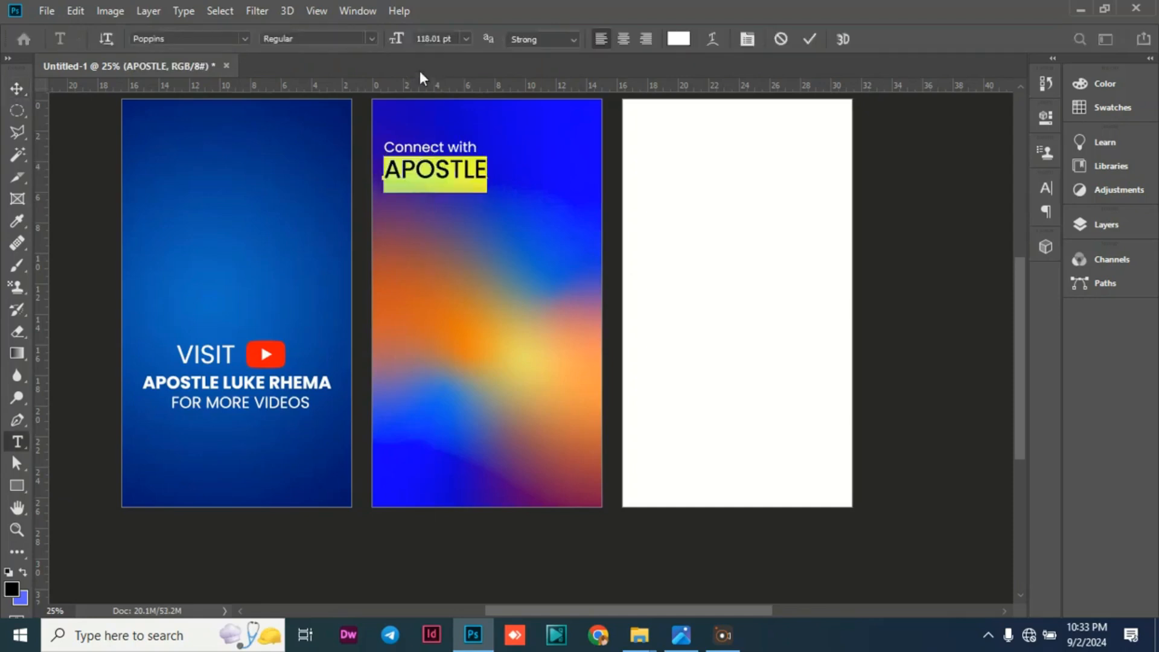
pyautogui.click(372, 36)
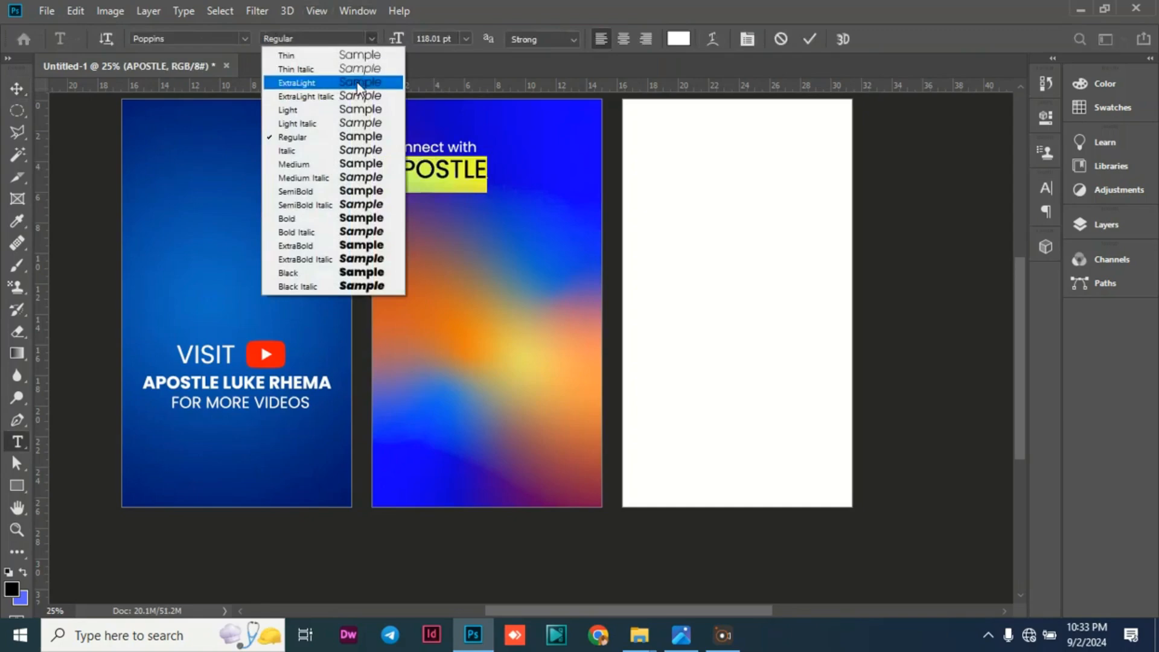
pyautogui.click(282, 163)
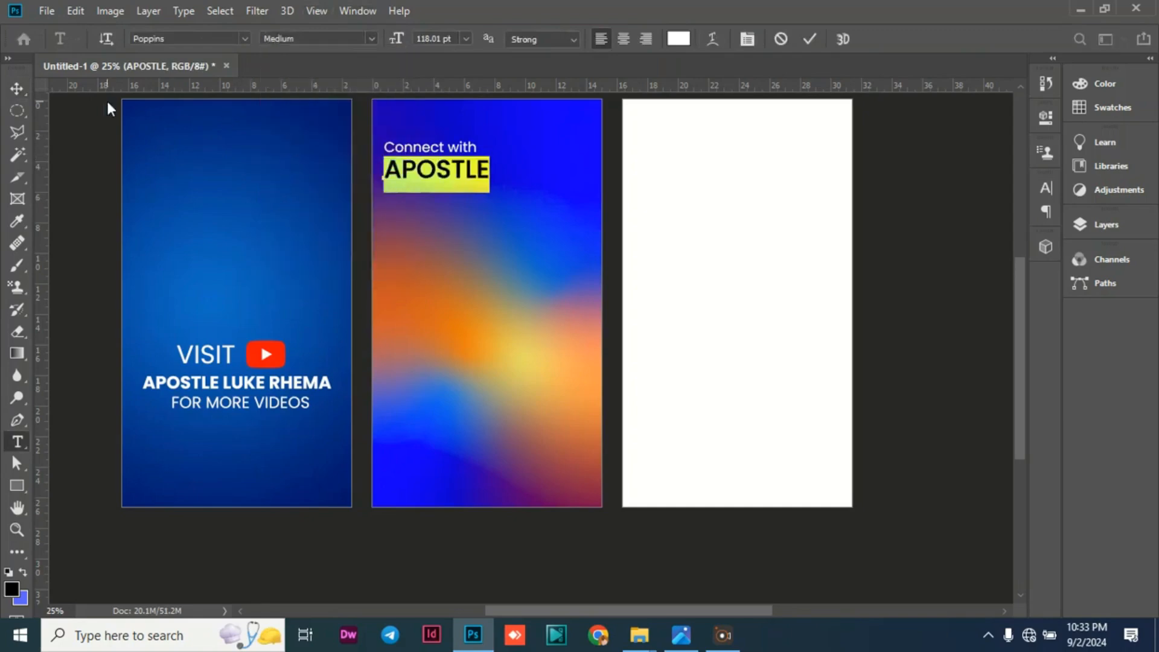
pyautogui.click(26, 93)
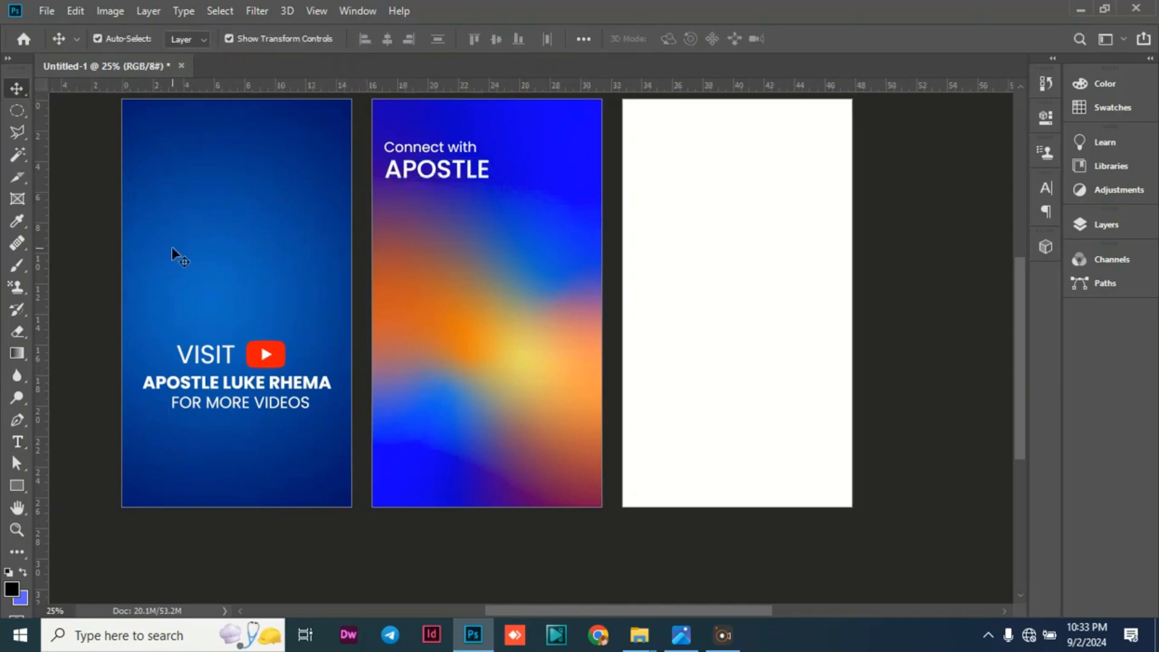
# Duplicate the APOSTLE text directly below itself and replace the copy's wording with the apostle's name in capitals.
pyautogui.click(445, 182)
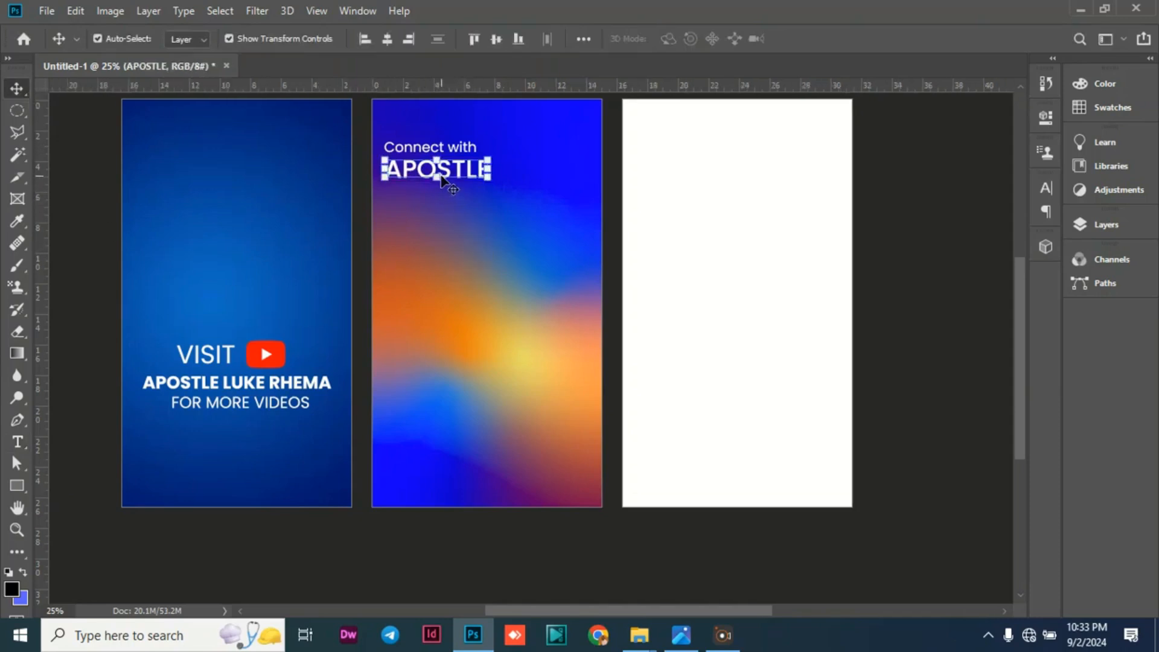
pyautogui.keyDown('alt'); pyautogui.moveTo(445, 181); pyautogui.dragTo(456, 194); pyautogui.keyUp('alt')
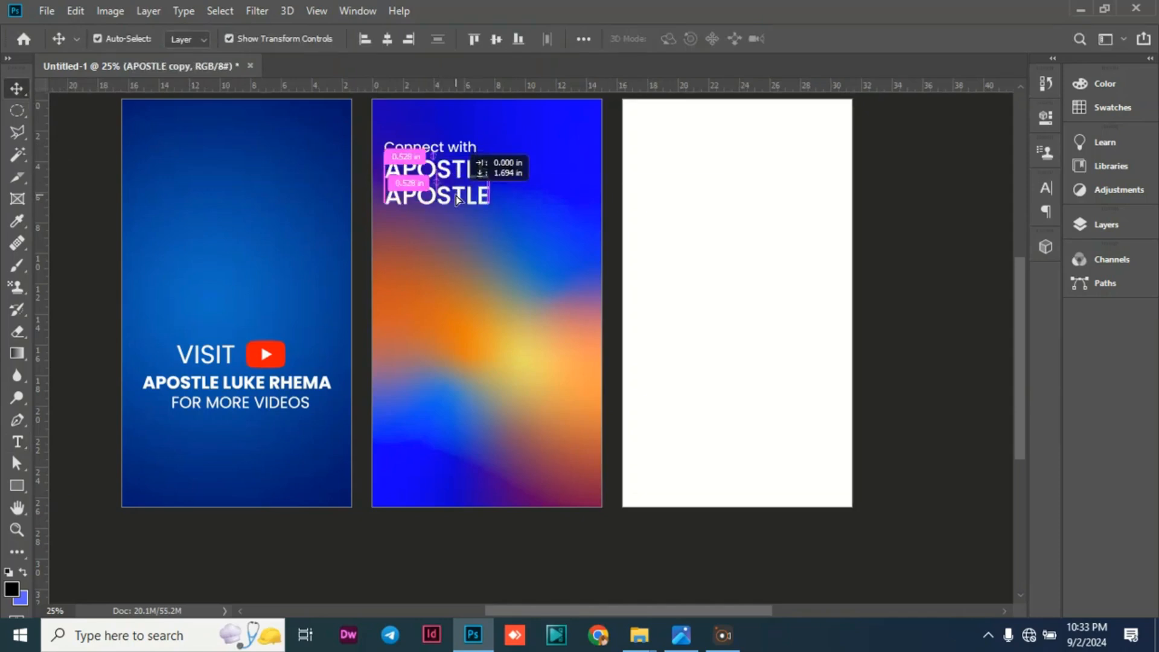
pyautogui.doubleClick(457, 194)
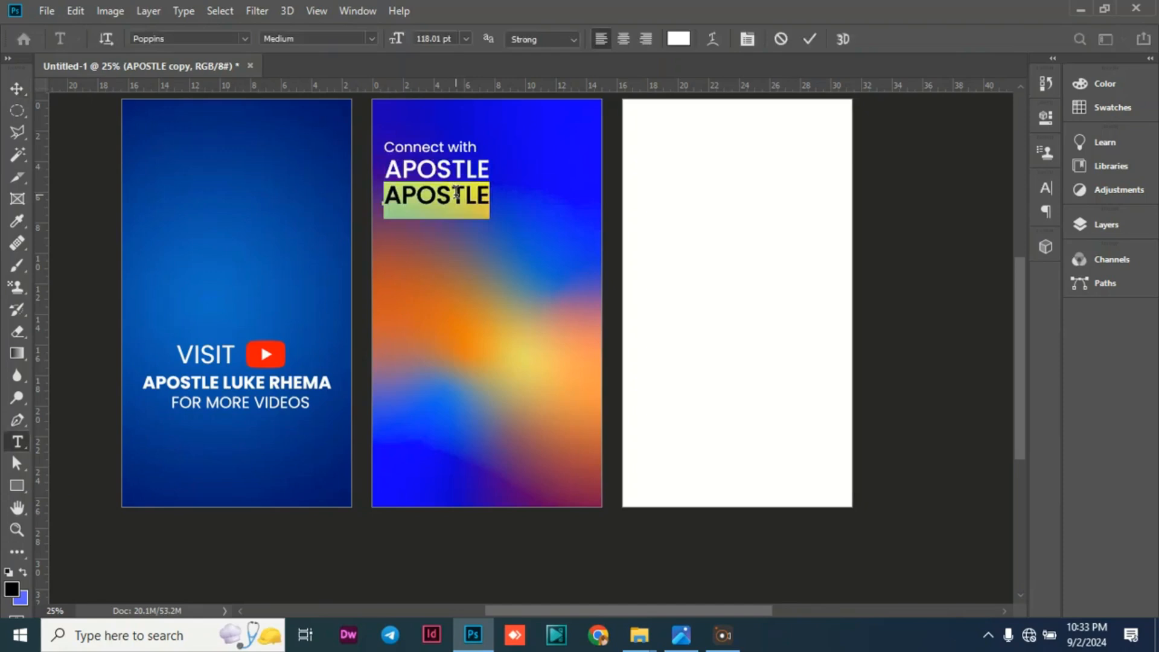
pyautogui.write('LUKE ')
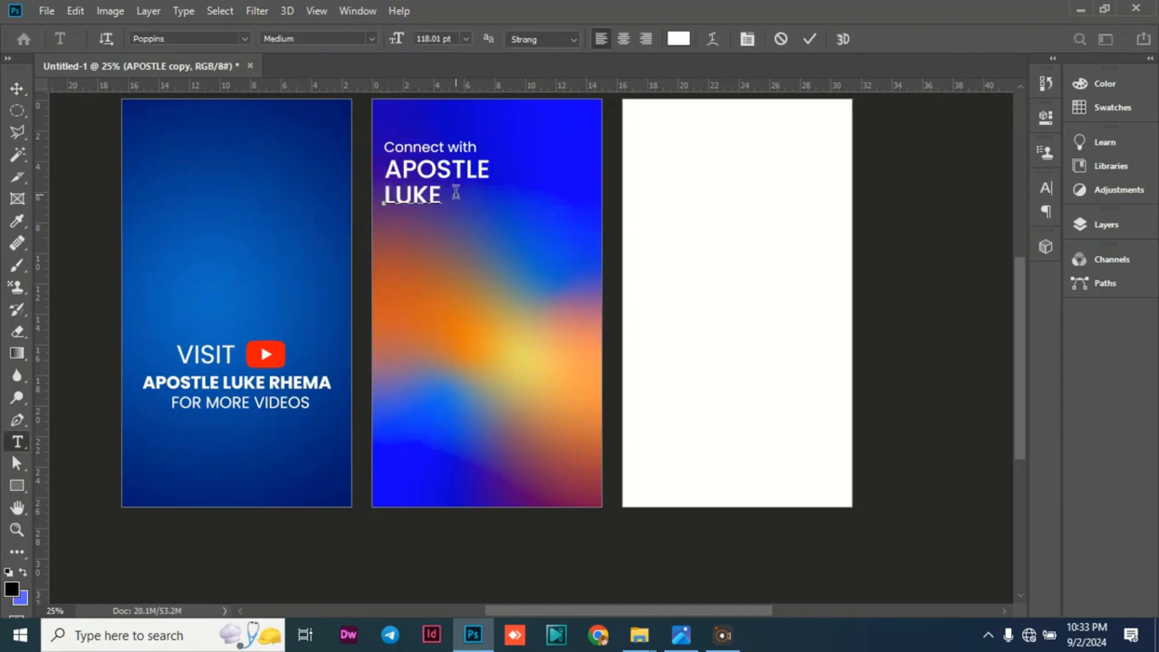
pyautogui.write('RHEMA')
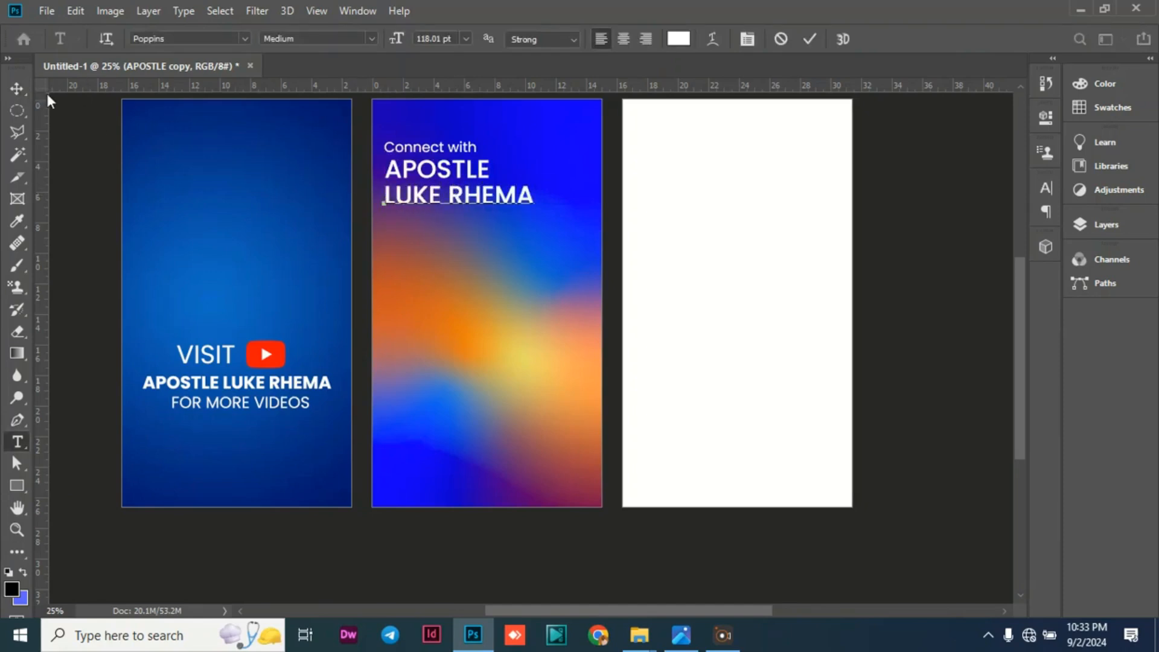
pyautogui.click(18, 89)
# Set the font style of the apostle's name line on the gradient artboard to SemiBold.
pyautogui.doubleClick(465, 194)
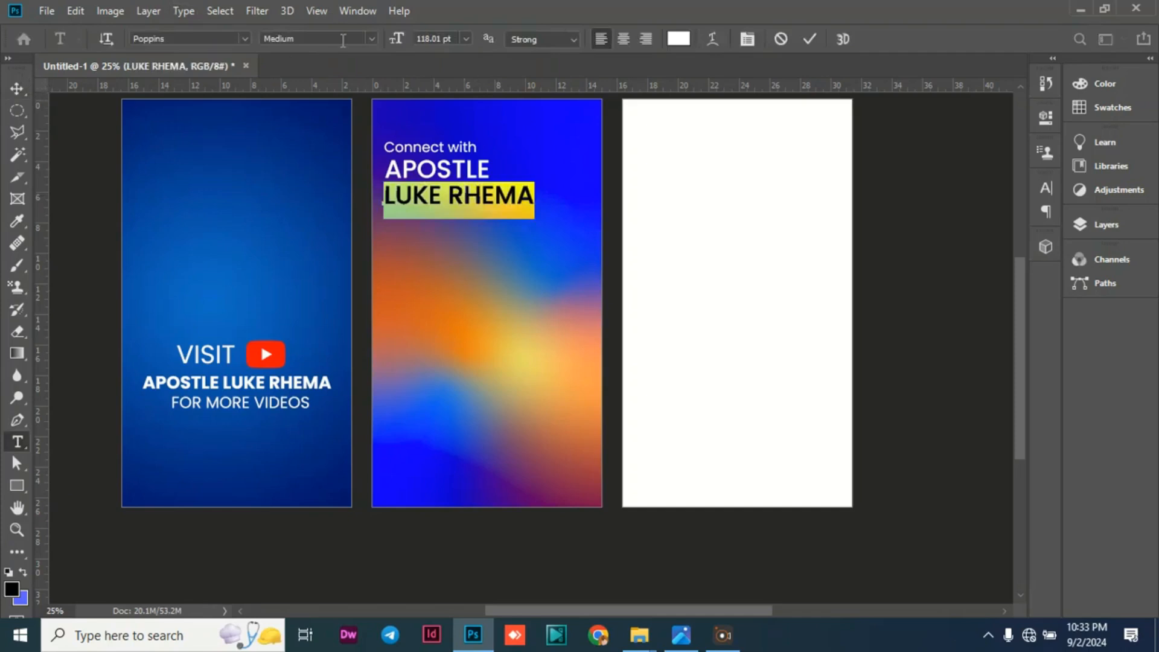
pyautogui.click(370, 39)
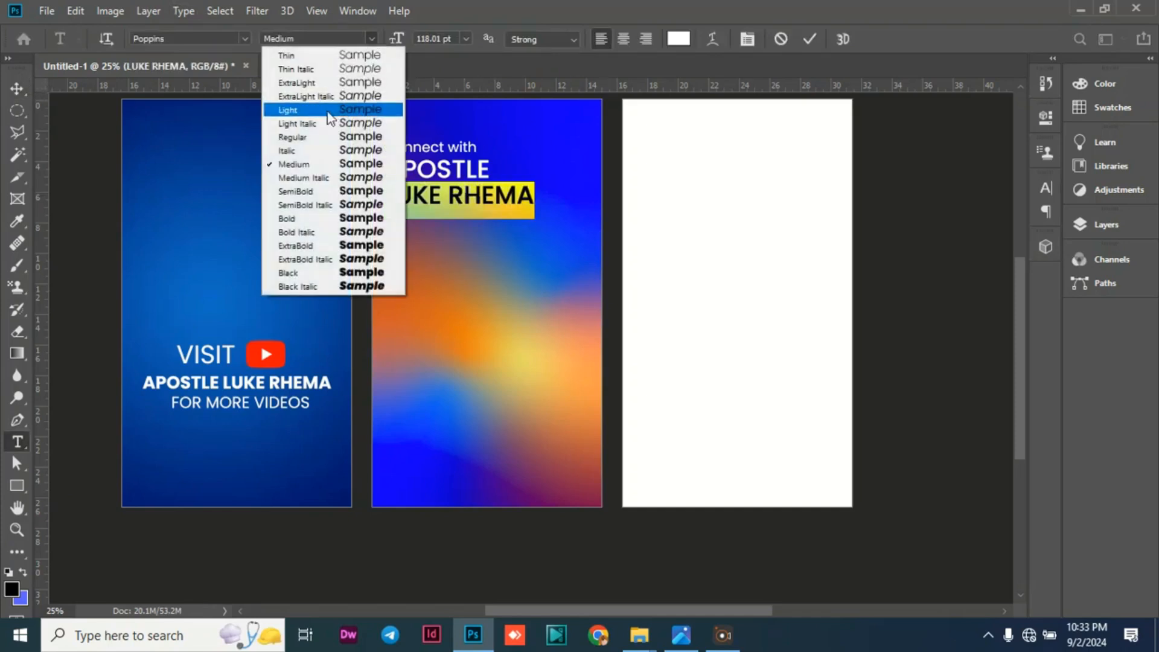
pyautogui.click(290, 192)
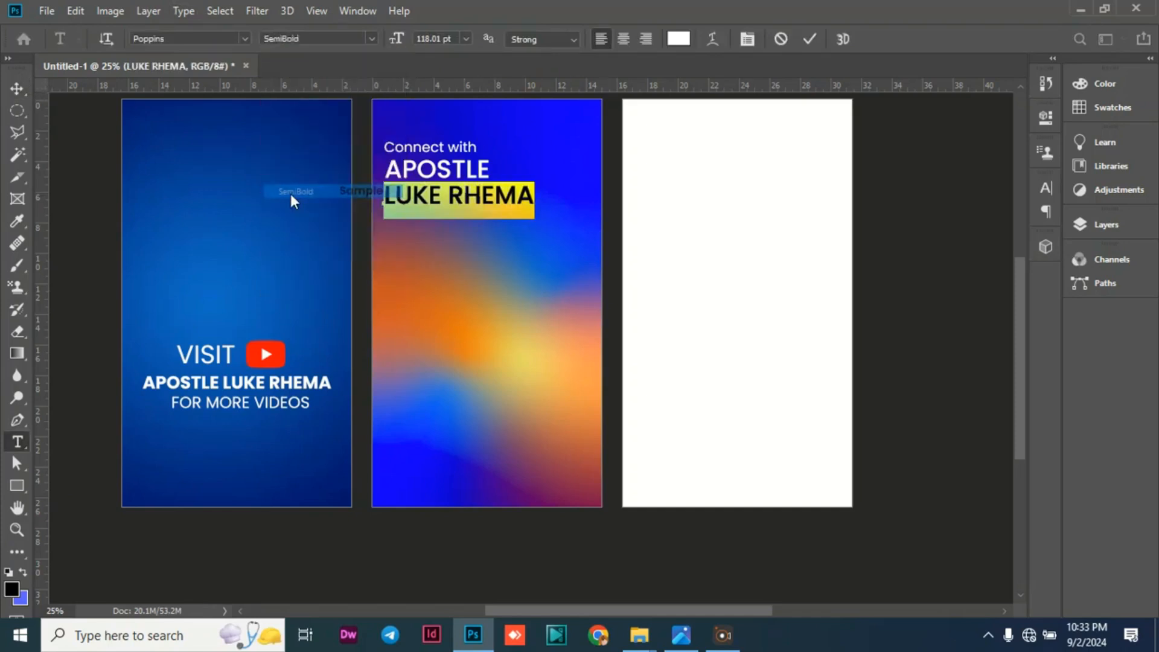
pyautogui.click(17, 88)
# Change the font style of the apostle's name line to Bold.
pyautogui.doubleClick(425, 199)
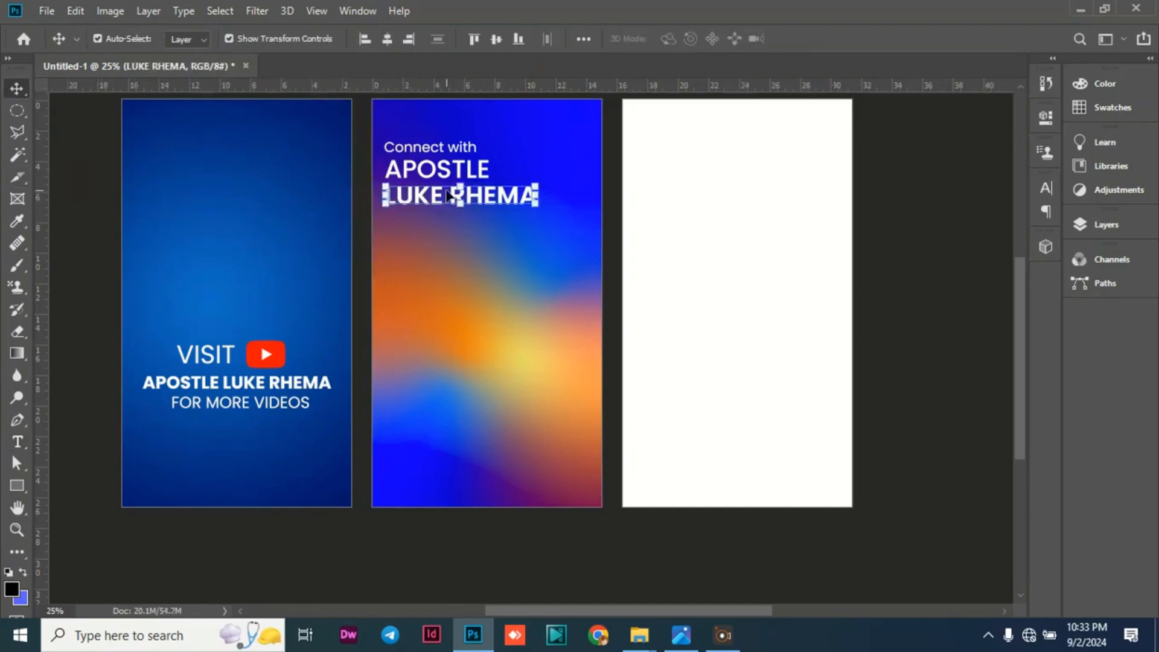
pyautogui.click(369, 38)
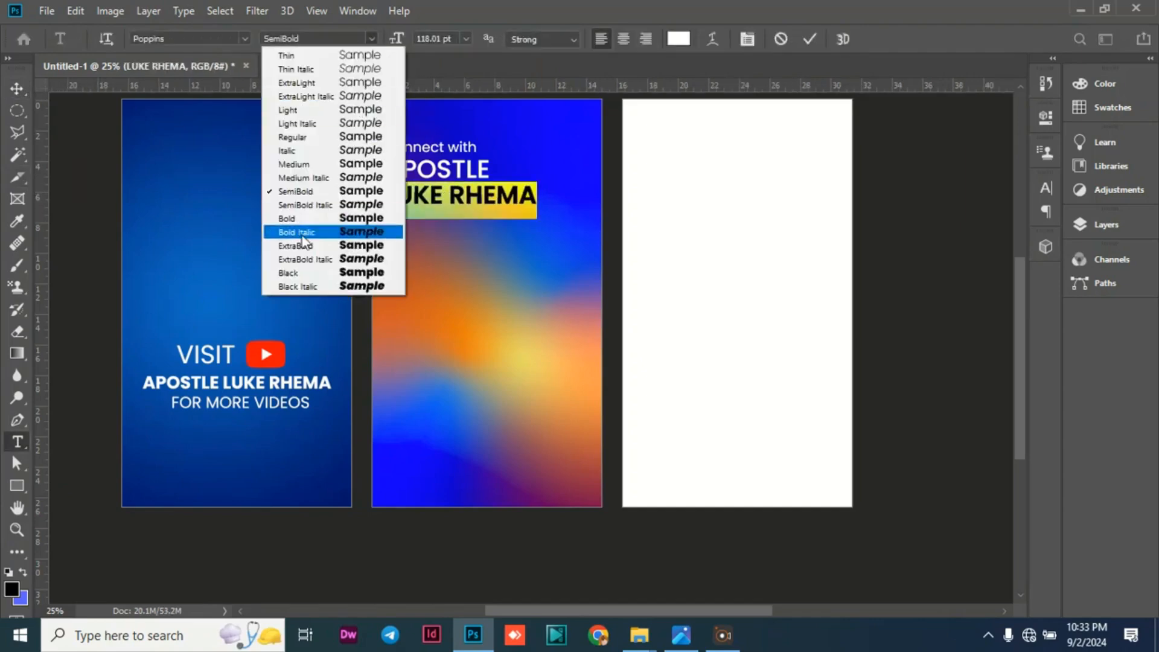
pyautogui.click(293, 217)
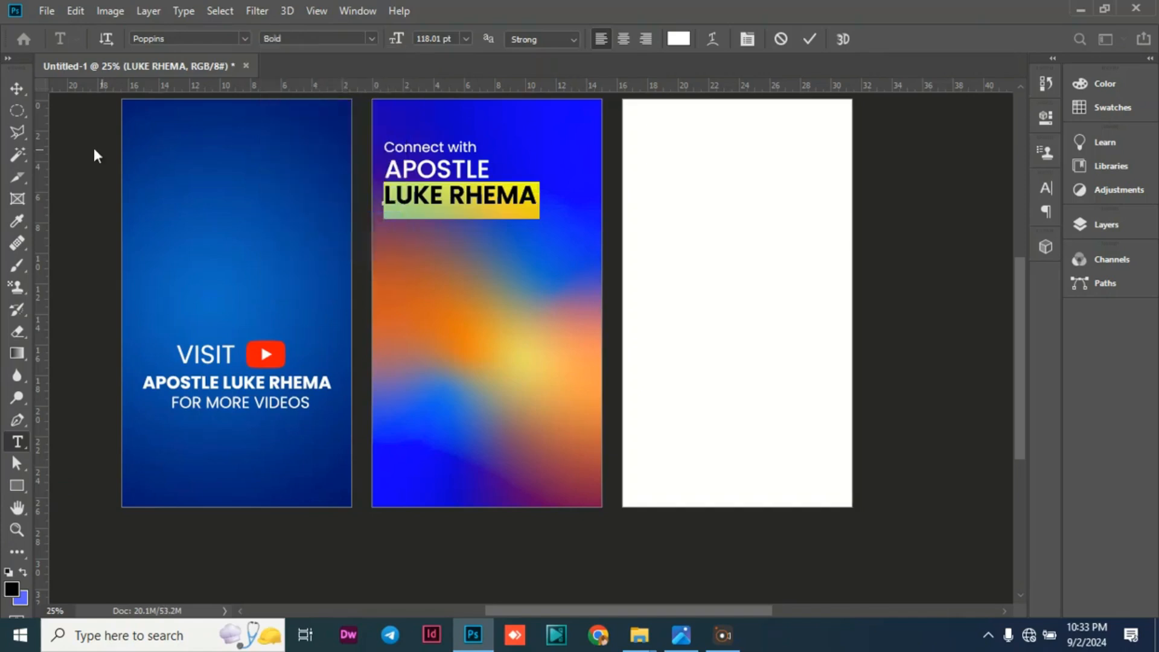
pyautogui.click(16, 89)
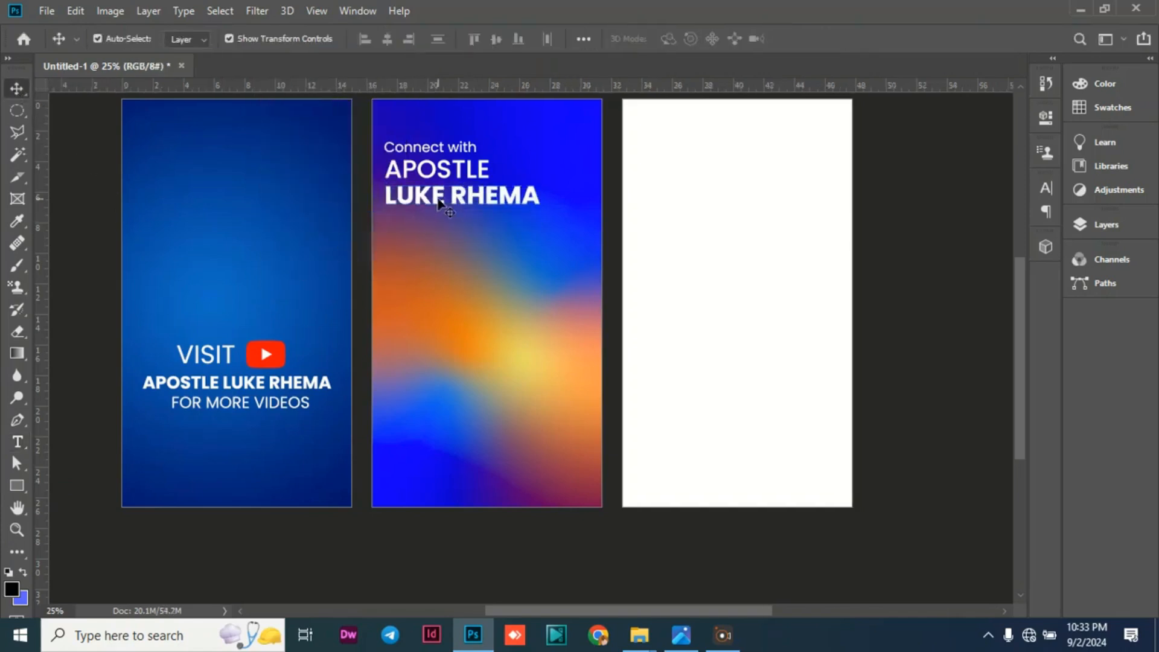
# Shift the Connect with, APOSTLE and name lines slightly down on the gradient artboard, keeping them closely stacked.
pyautogui.moveTo(438, 206); pyautogui.dragTo(437, 223)
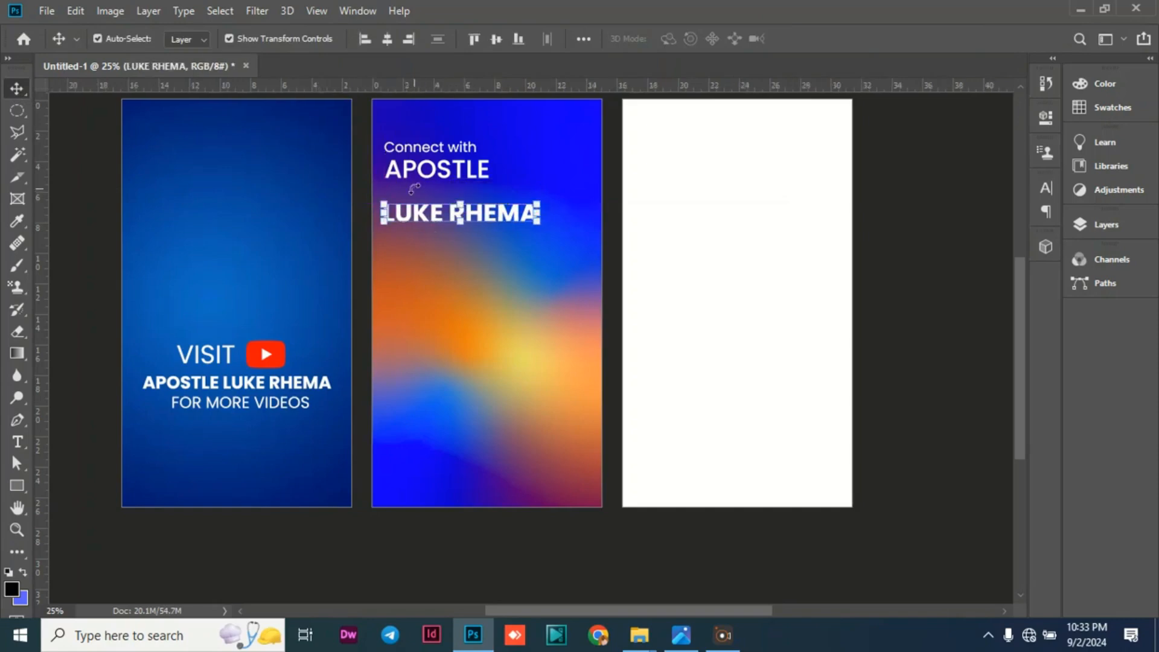
pyautogui.moveTo(400, 175); pyautogui.dragTo(432, 213)
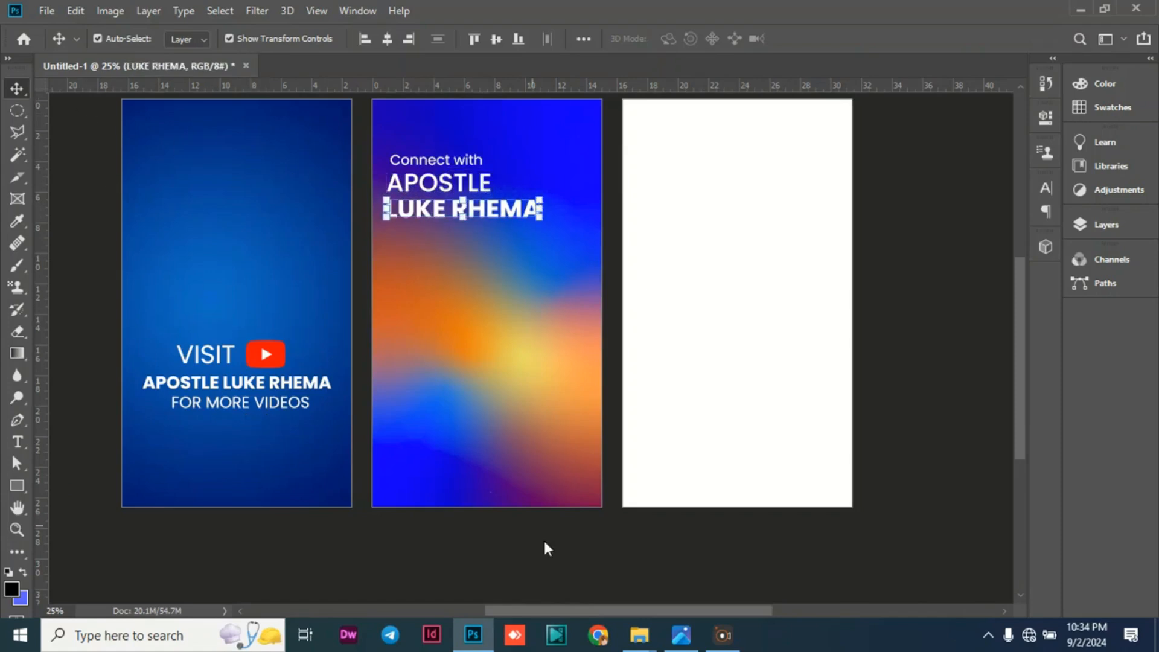
pyautogui.click(323, 554)
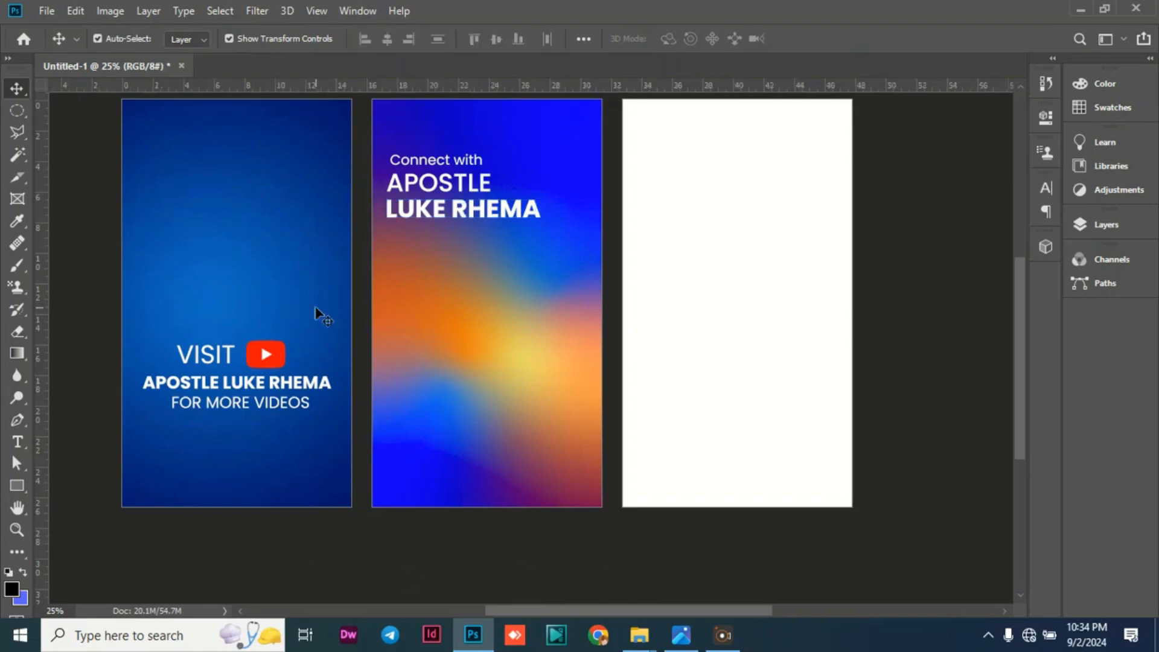
# Place the cut-out photo IMG_1727-removebg-preview from the Downloads folder as an embedded image.
pyautogui.click(44, 12)
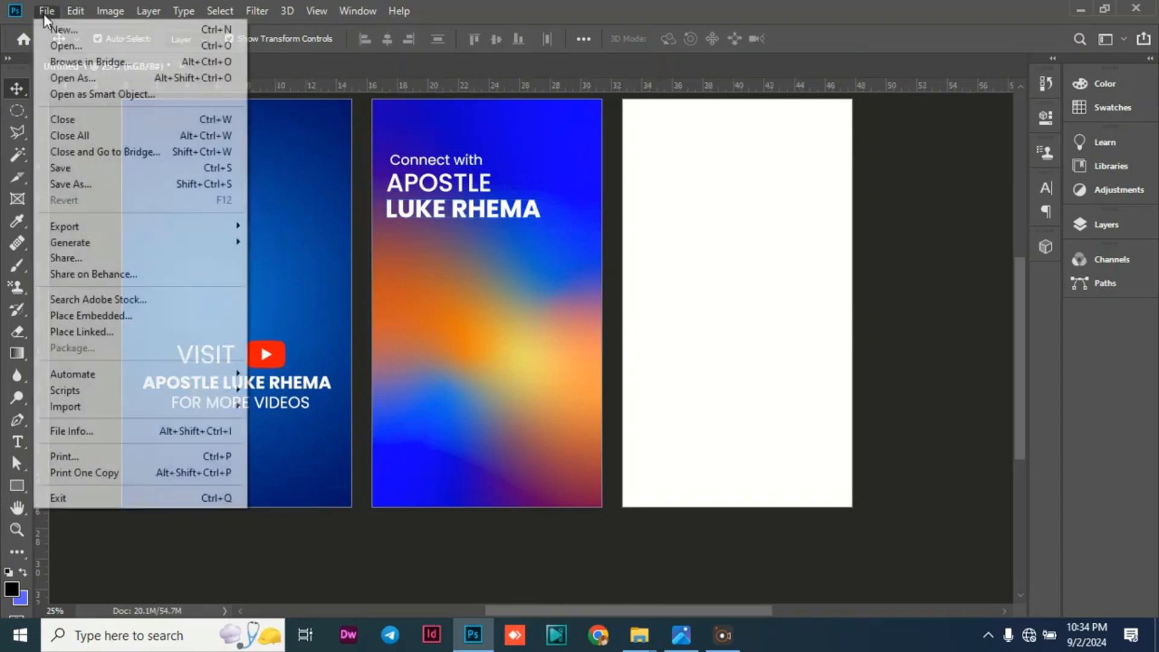
pyautogui.click(221, 315)
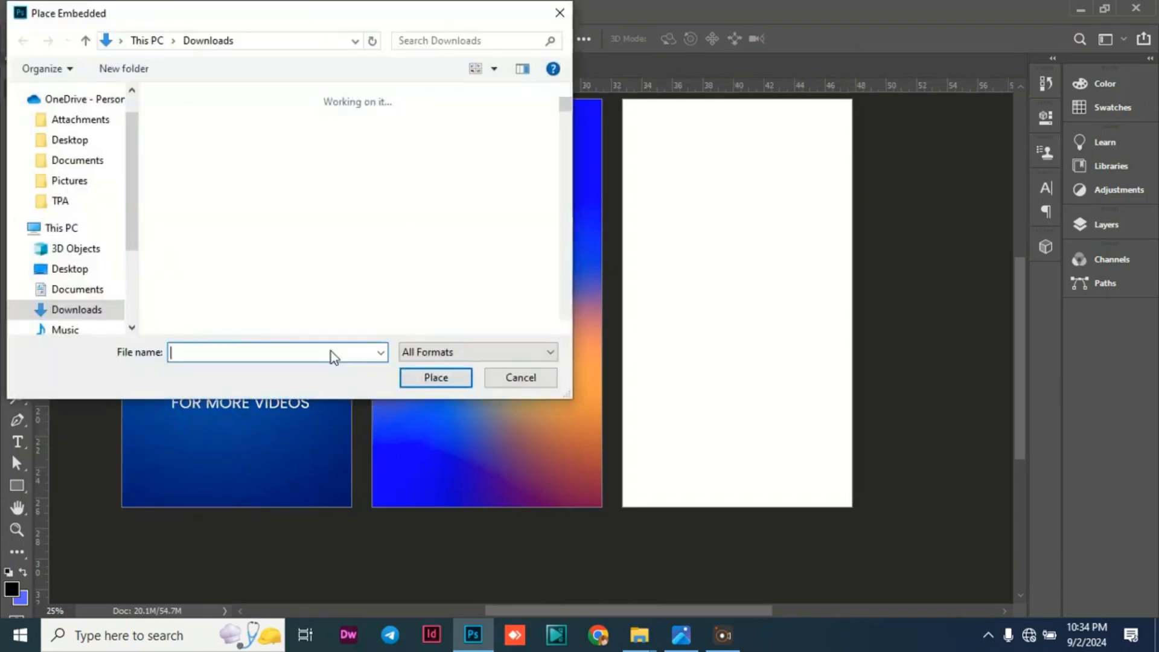
pyautogui.scroll(-5, 314, 214)
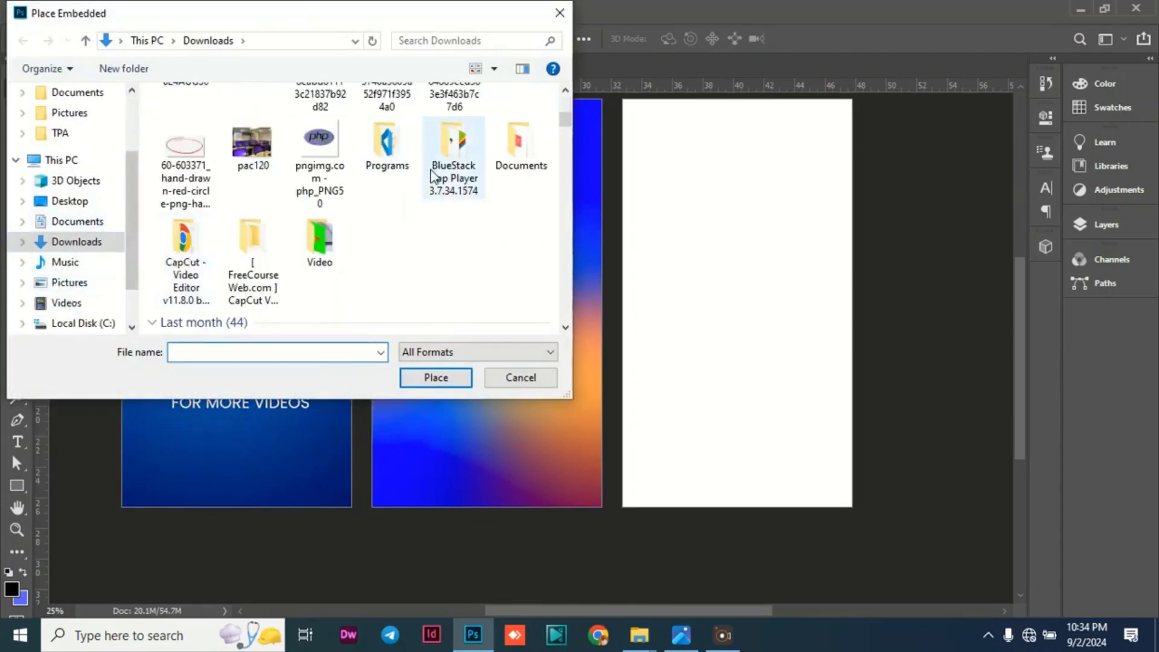
pyautogui.scroll(-15, 430, 192)
pyautogui.scroll(-20, 429, 192)
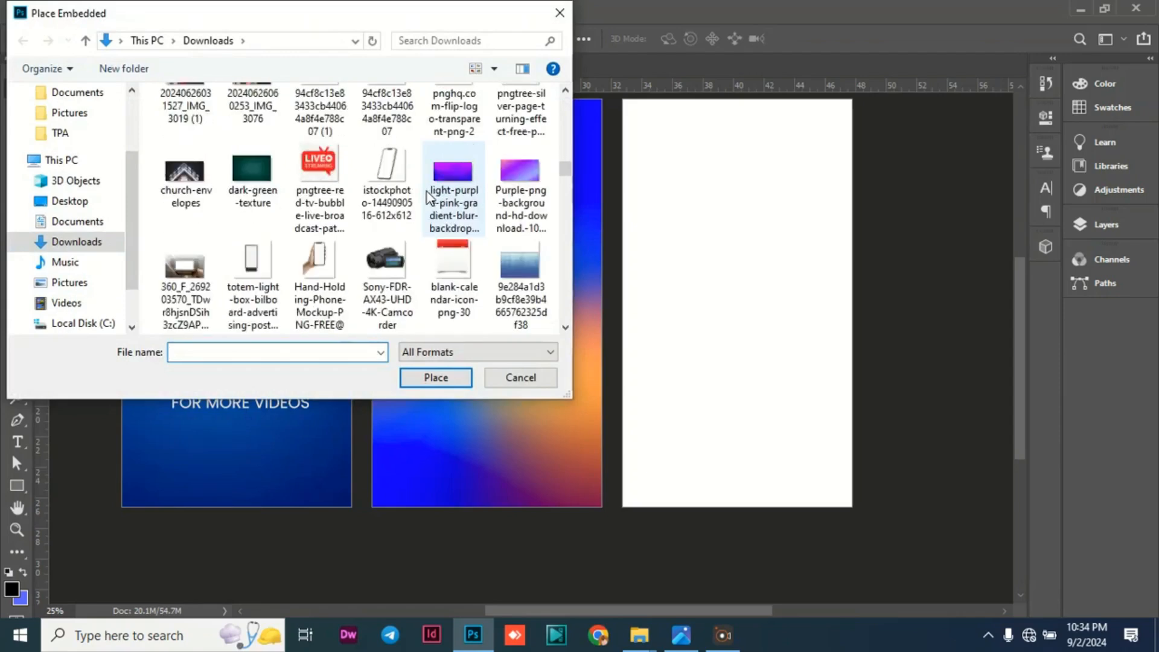
pyautogui.scroll(-15, 421, 195)
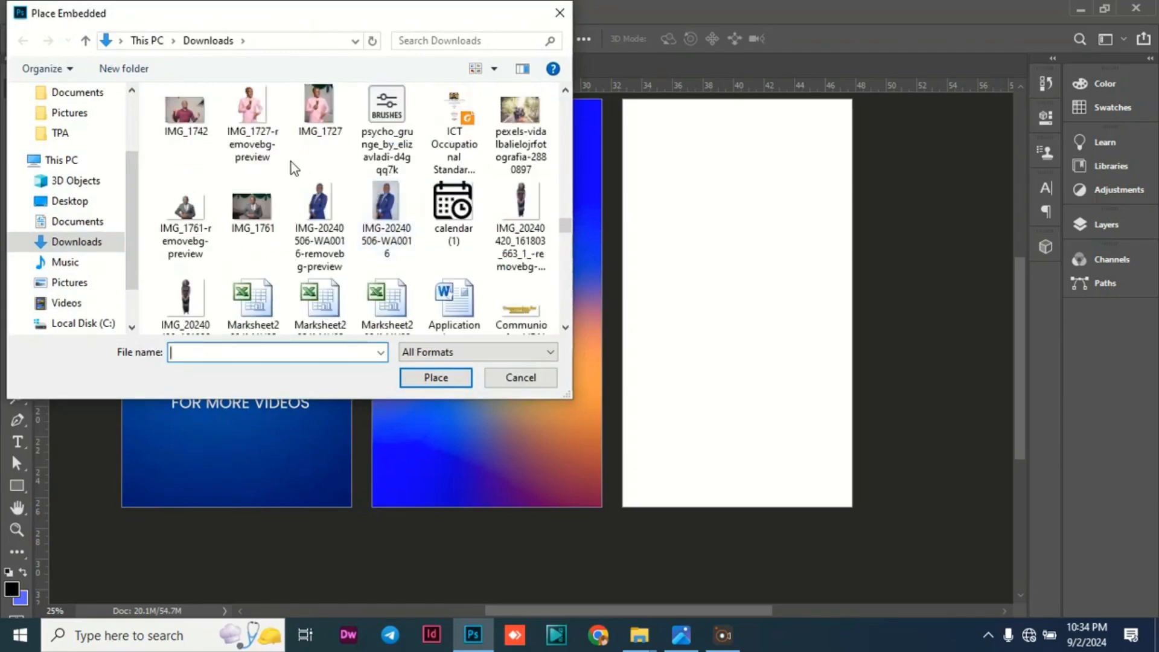
pyautogui.click(253, 123)
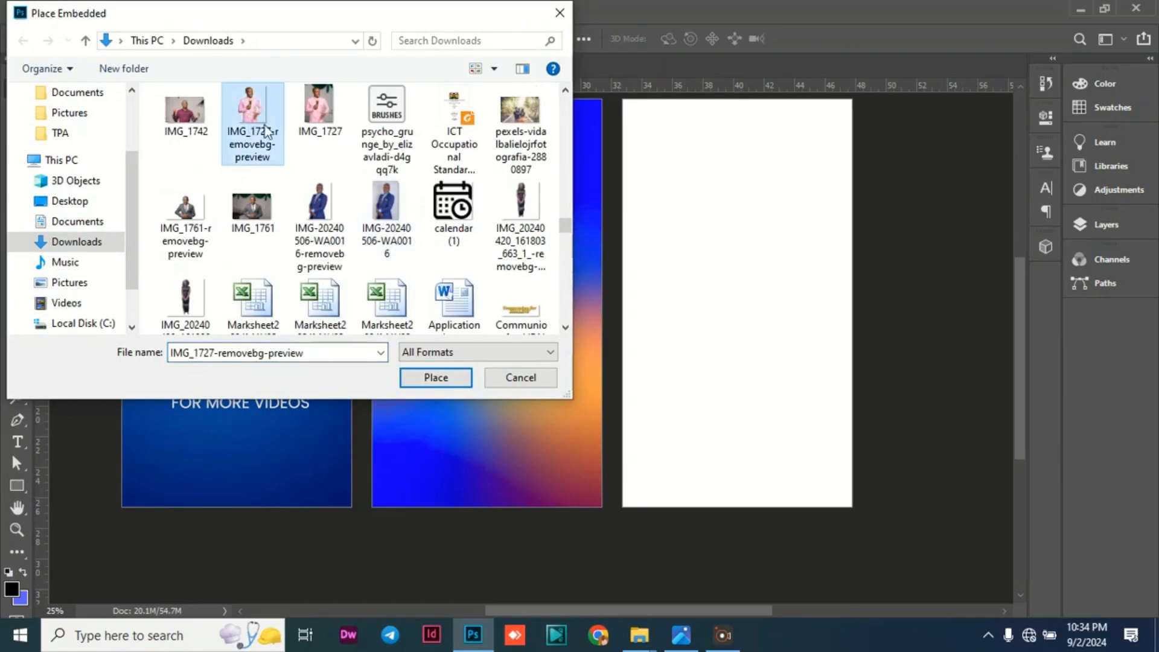
pyautogui.click(419, 382)
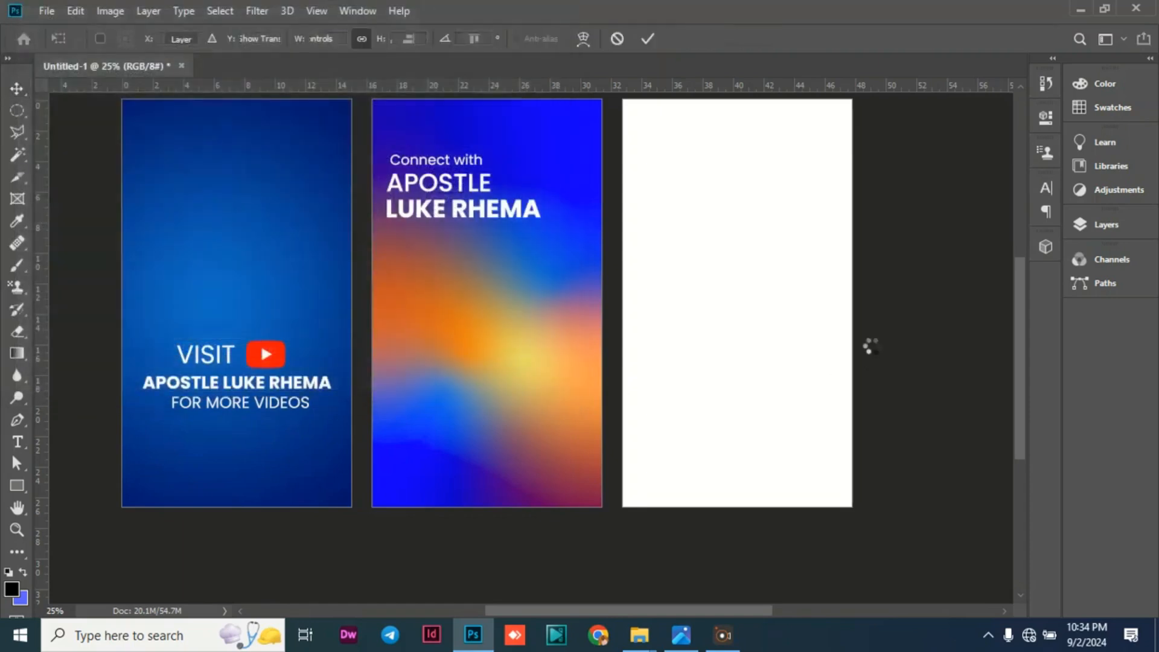
# Scale the placed photo up to about 256% over the gradient artboard and flip it horizontally.
pyautogui.moveTo(553, 366); pyautogui.dragTo(735, 530)
pyautogui.moveTo(587, 444); pyautogui.dragTo(558, 375)
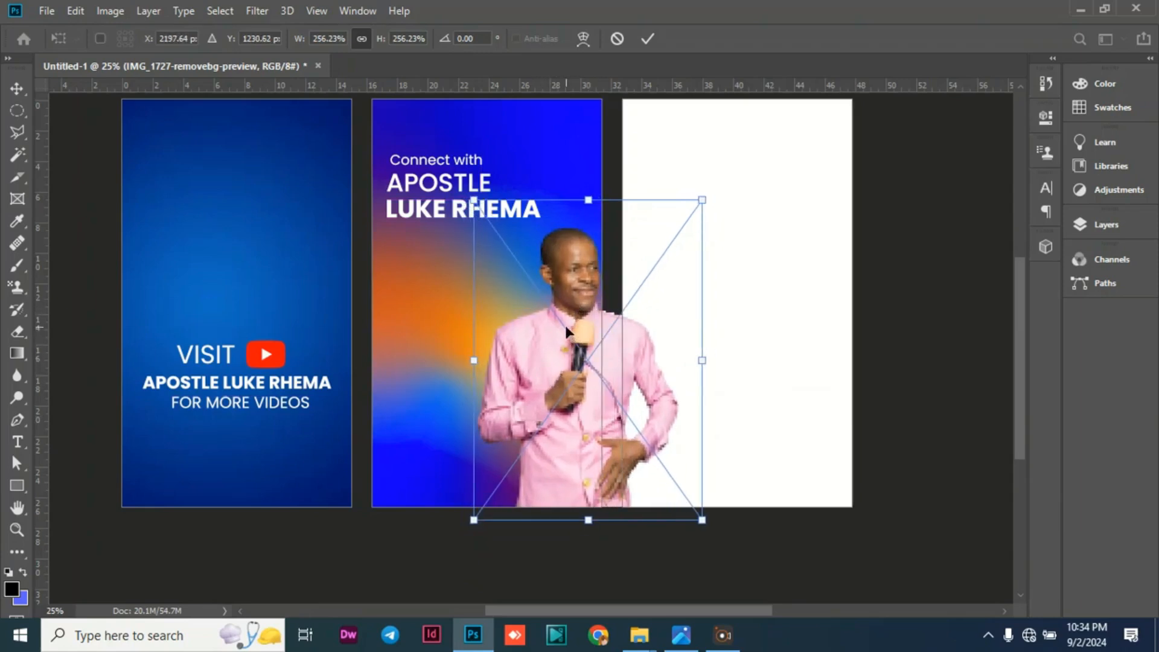
pyautogui.rightClick(546, 353)
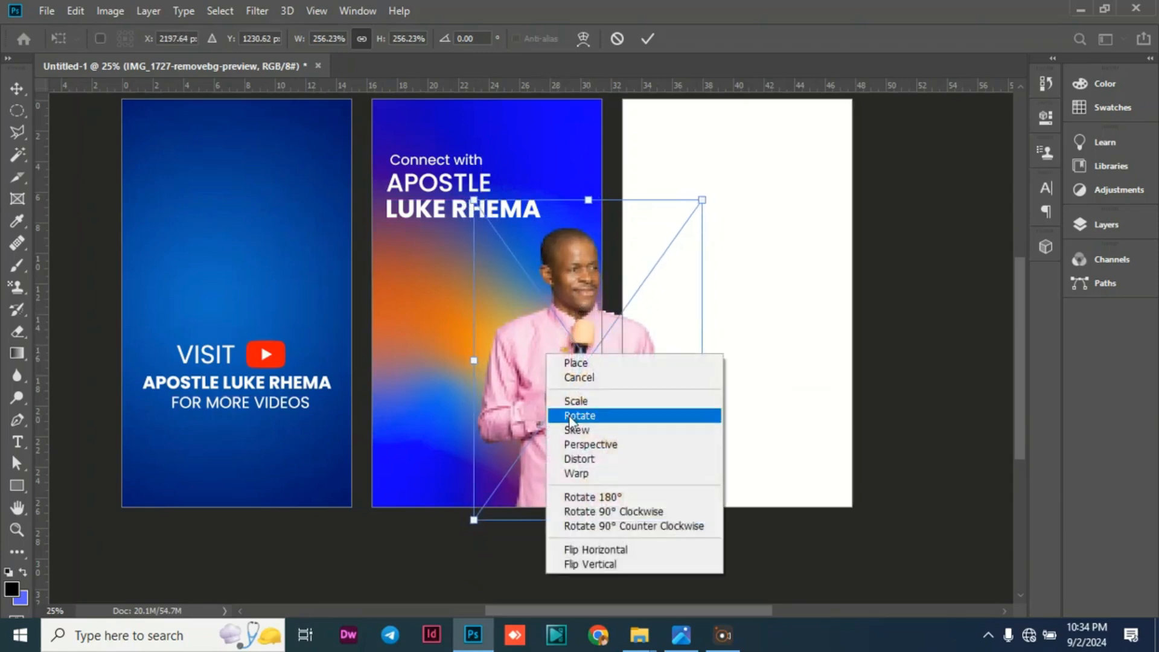
pyautogui.click(633, 550)
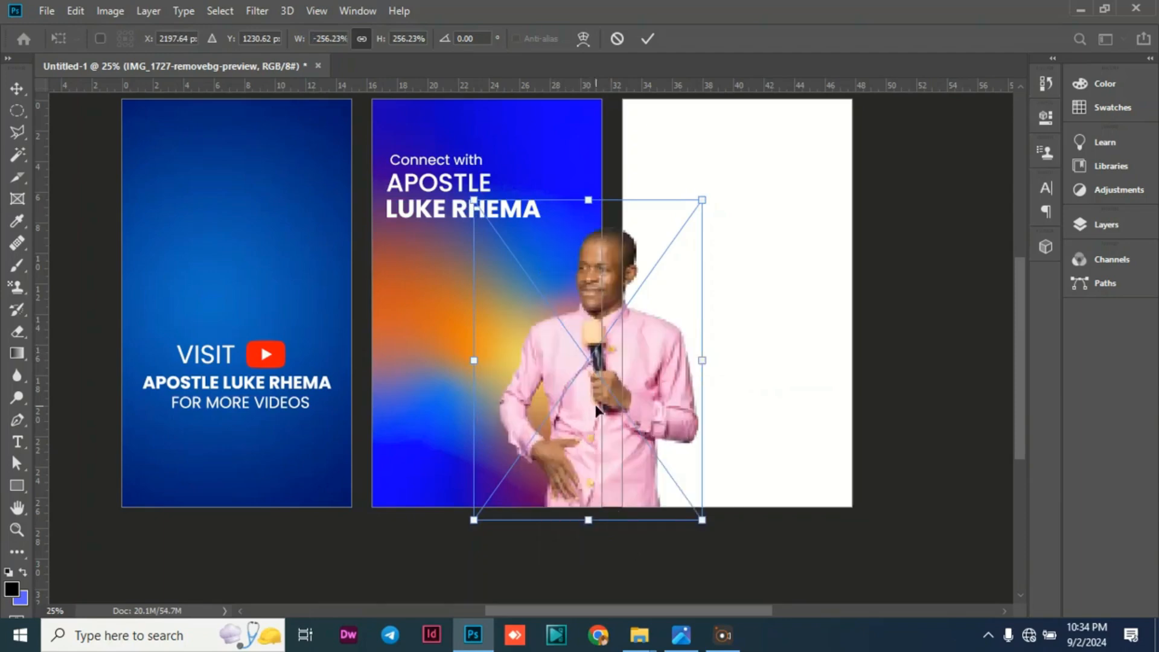
# Enlarge the flipped photo to about 284%, position it below the heading, and commit the placement.
pyautogui.moveTo(597, 410); pyautogui.dragTo(561, 450)
pyautogui.moveTo(421, 219); pyautogui.dragTo(409, 202)
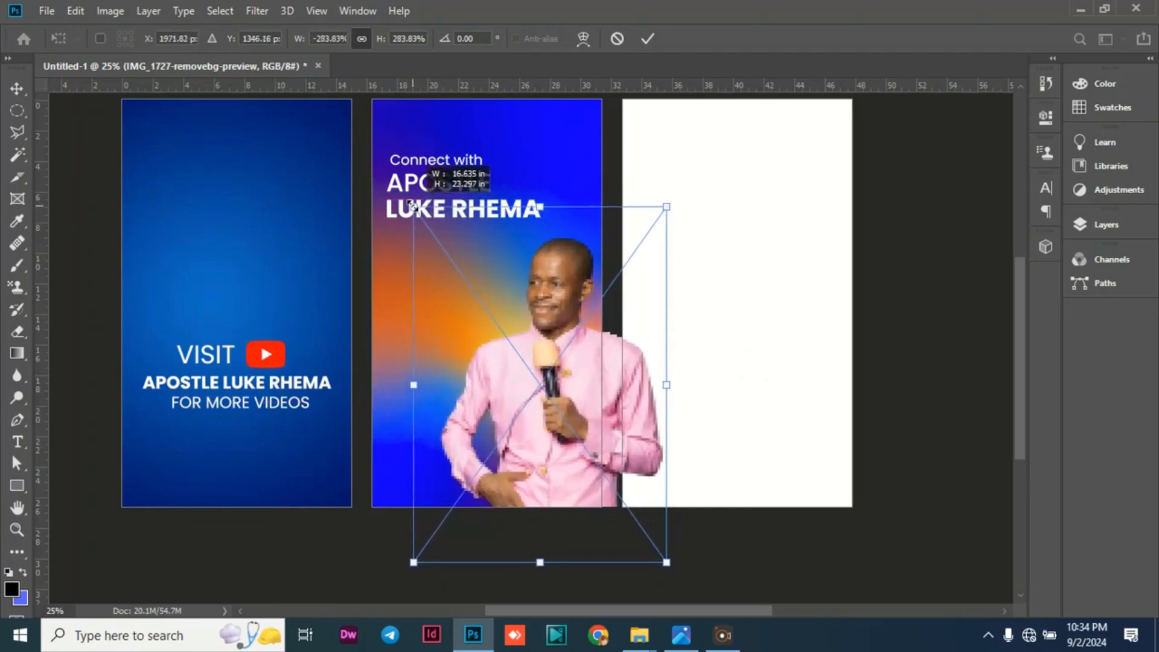
pyautogui.moveTo(536, 331); pyautogui.dragTo(540, 323)
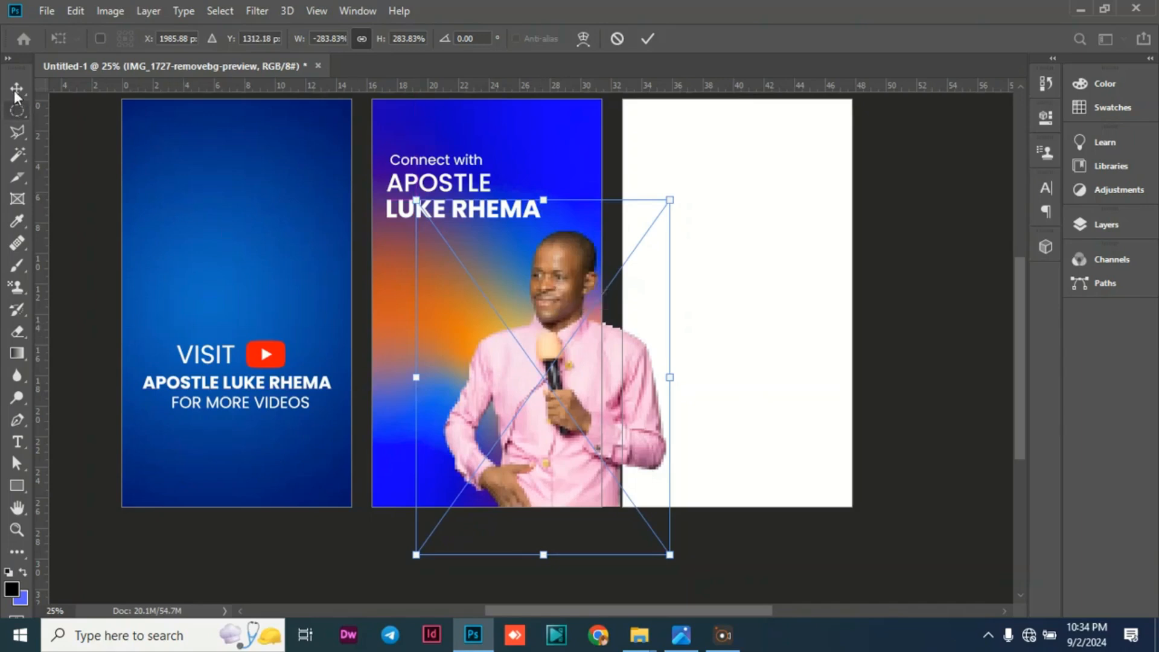
pyautogui.press('Return')
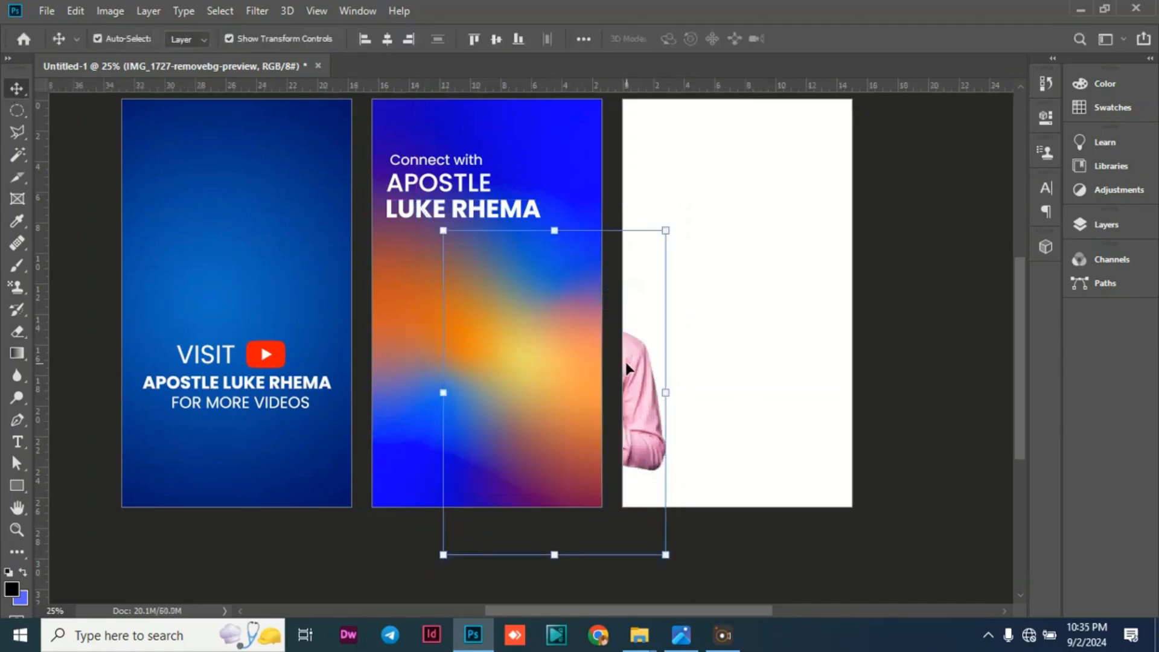
# Undo the photo placement and the last text move, and restore both from the history.
pyautogui.press('Delete')
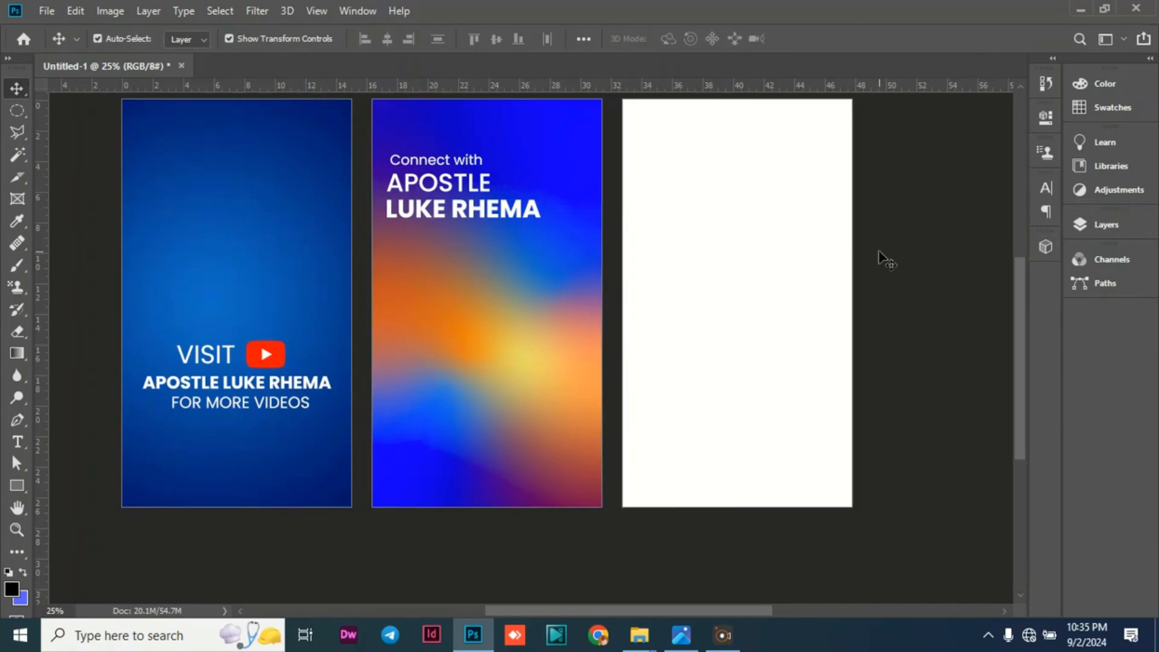
pyautogui.hotkey('ctrl', 'z')
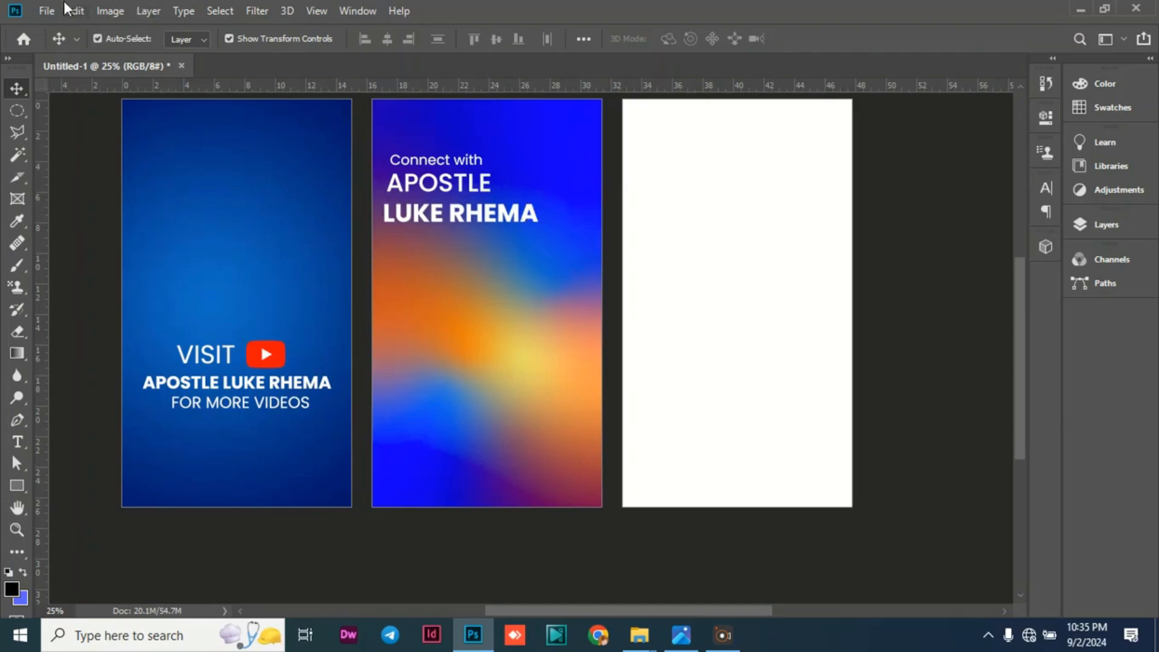
pyautogui.click(1051, 89)
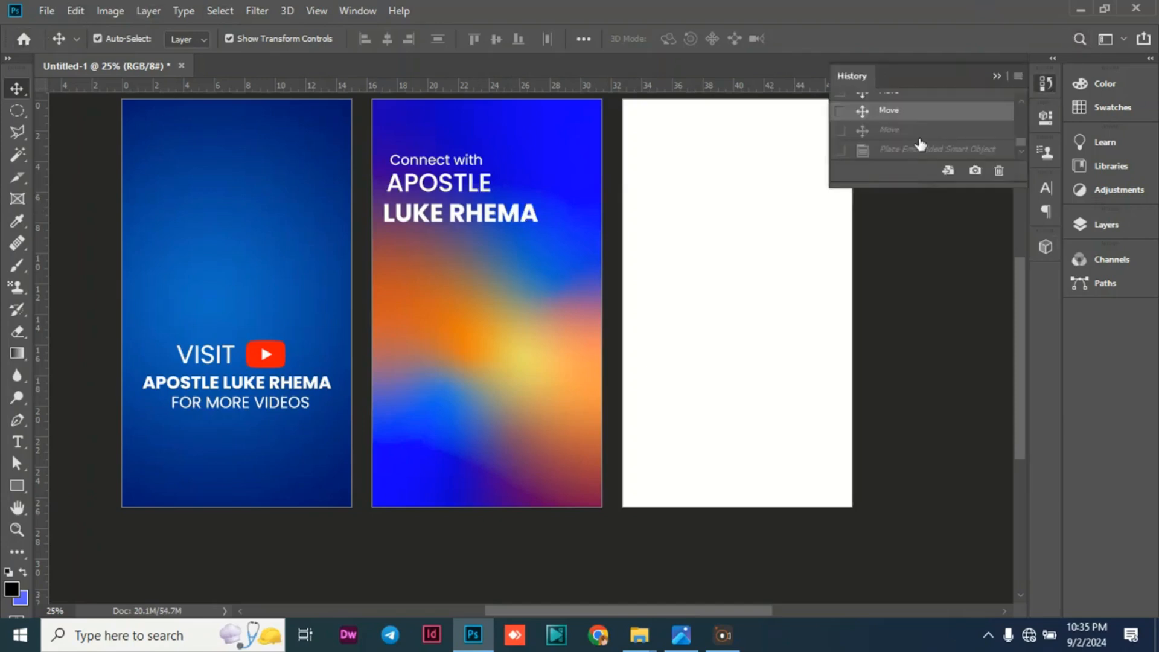
pyautogui.click(924, 131)
pyautogui.click(926, 150)
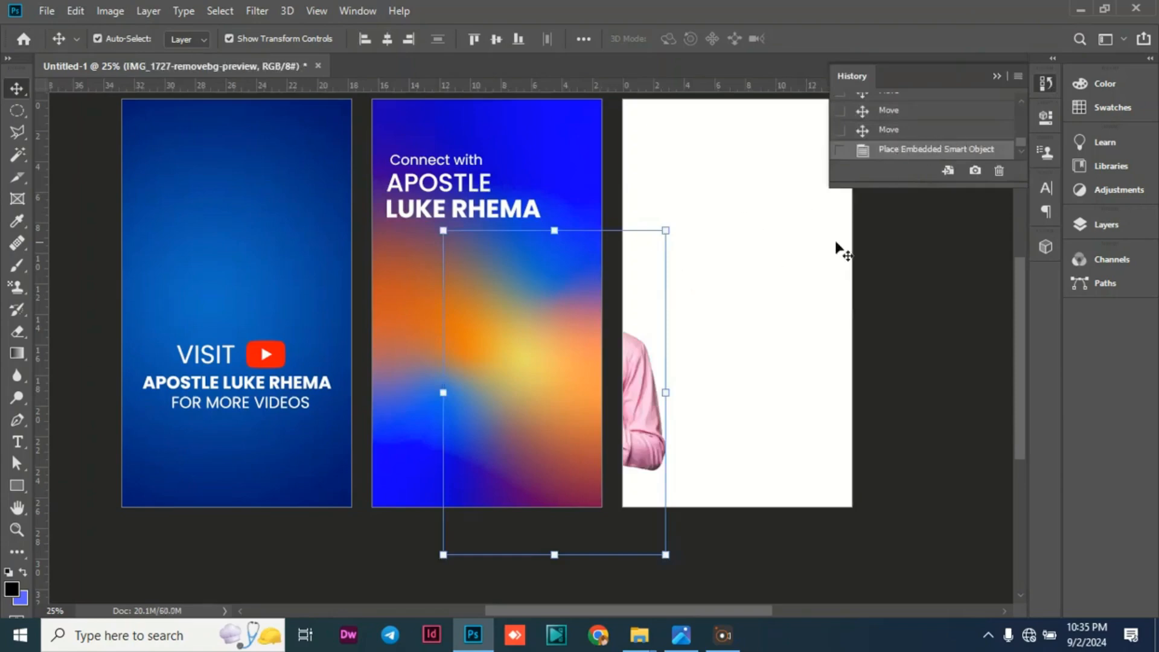
pyautogui.click(995, 77)
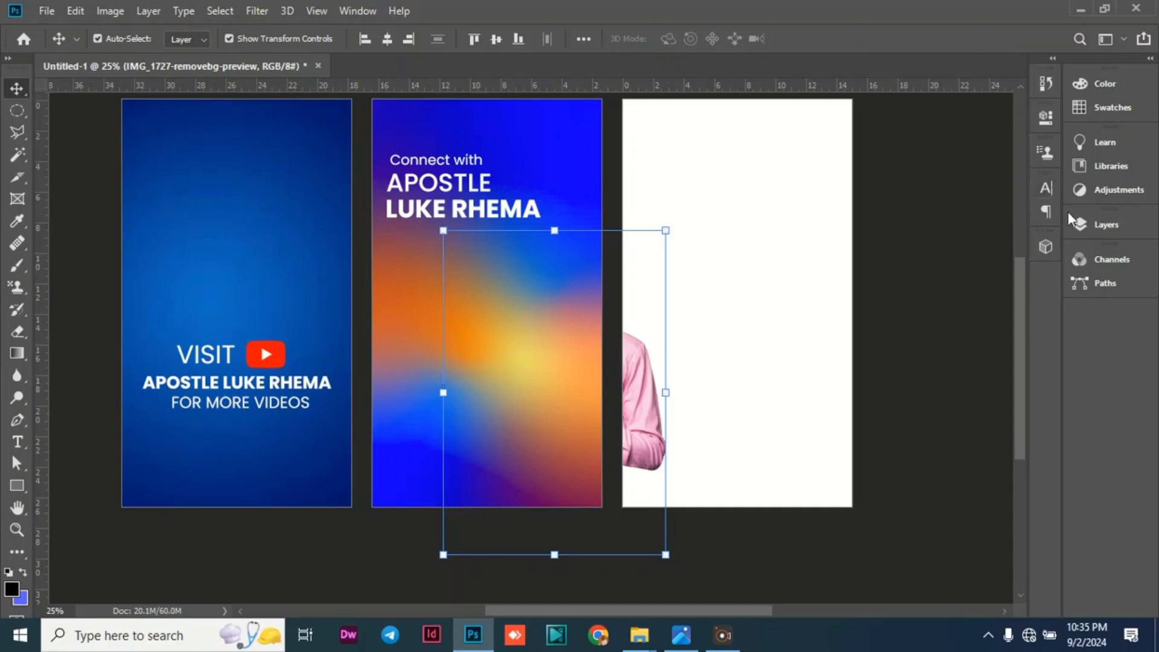
# Move the photo layer into Artboard 2 and position the man in the artboard's lower right, just below the heading.
pyautogui.click(1079, 228)
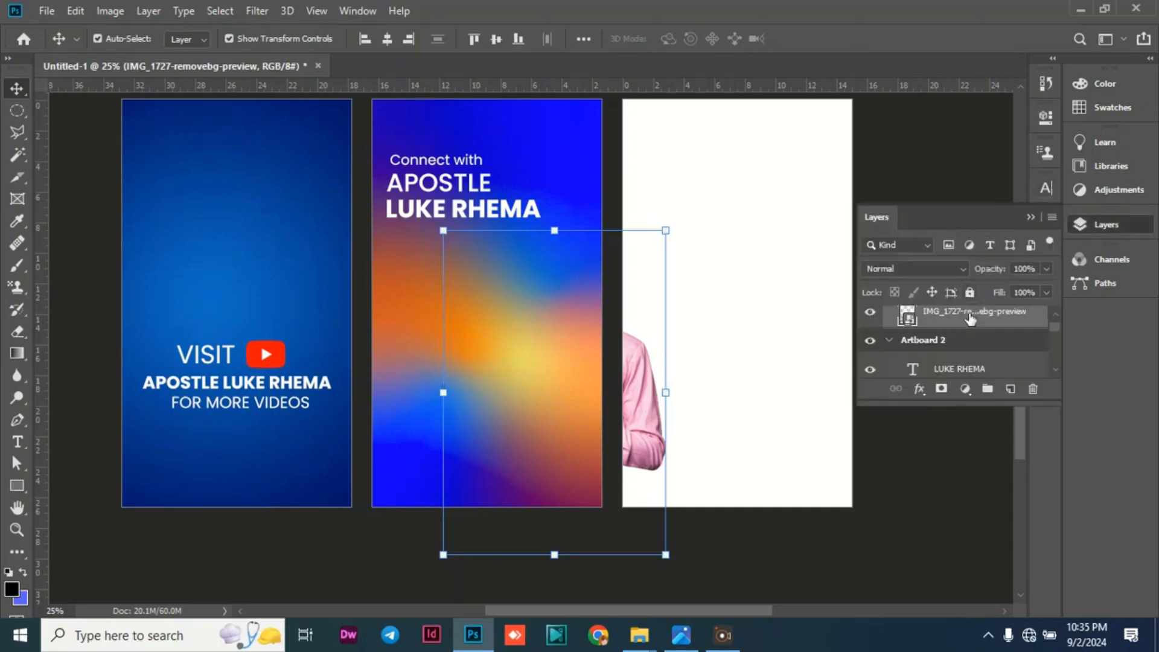
pyautogui.moveTo(973, 311); pyautogui.dragTo(961, 345)
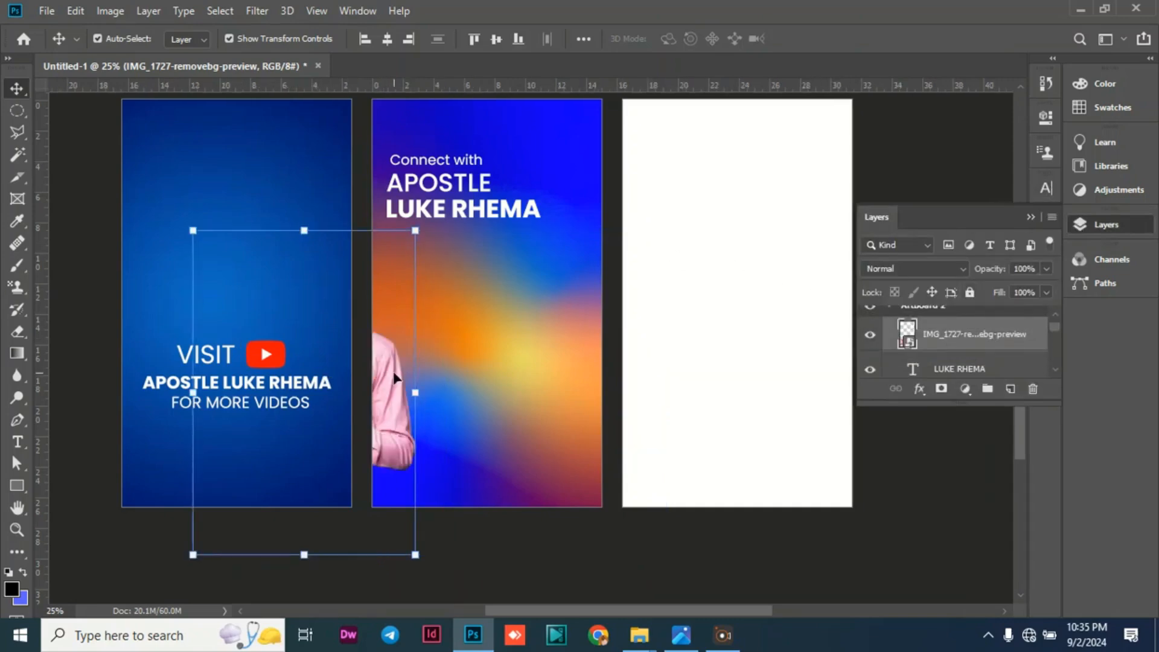
pyautogui.moveTo(240, 342); pyautogui.dragTo(649, 368)
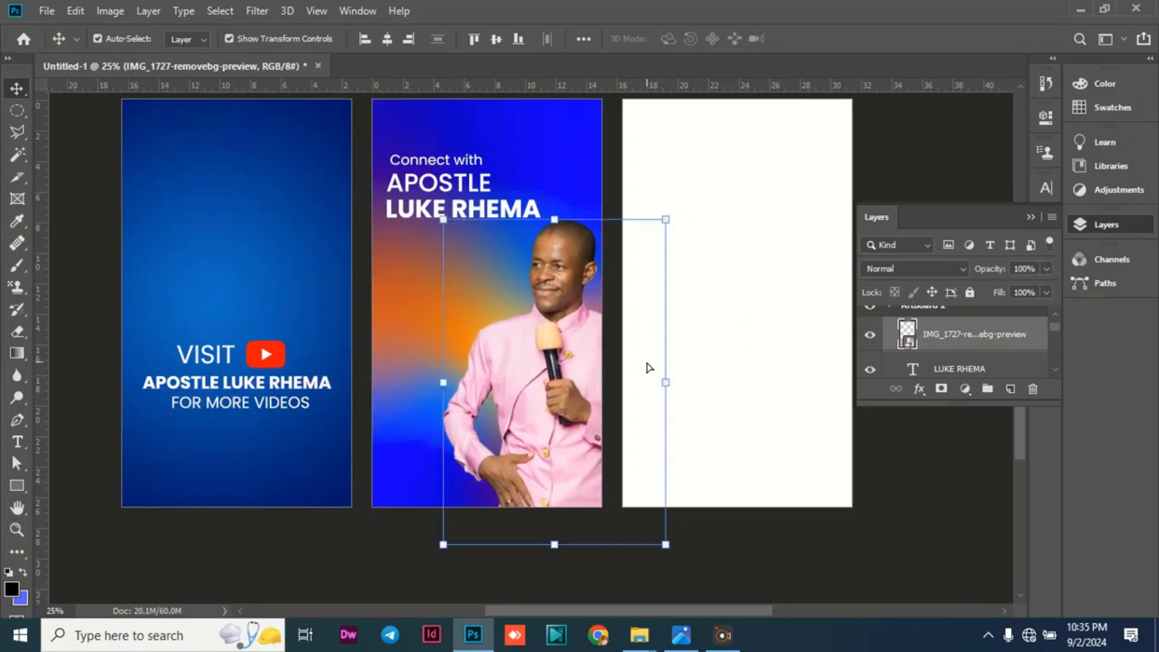
# Apply a Vibrance adjustment of +100 to the man's photo in Artboard 2.
pyautogui.click(112, 11)
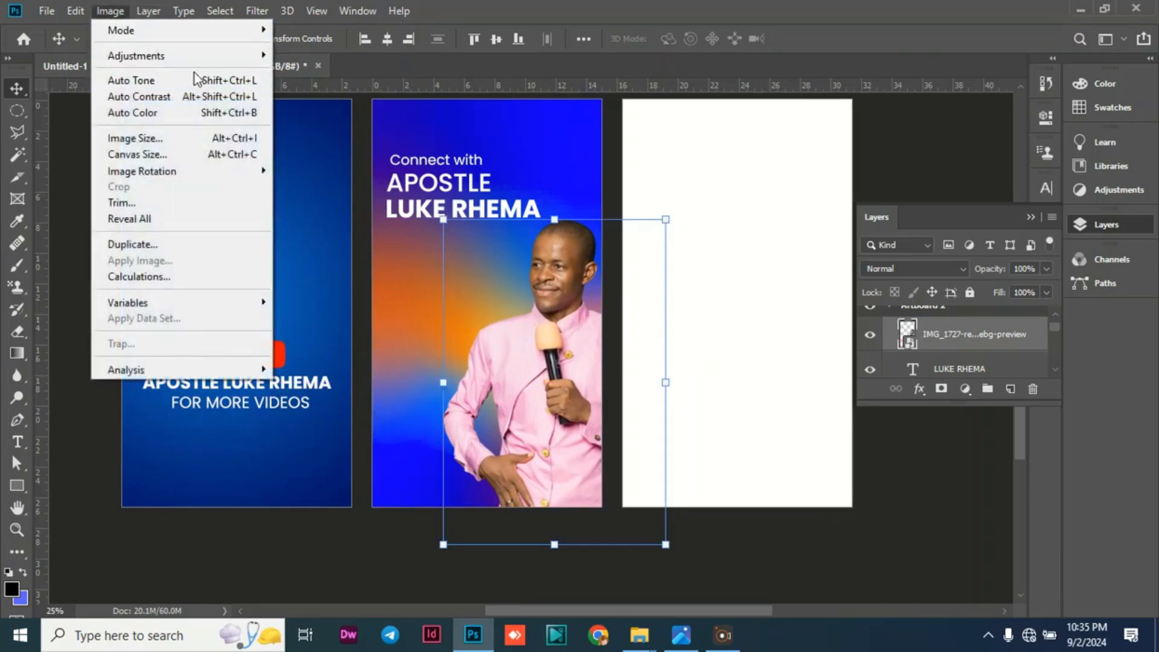
pyautogui.moveTo(194, 54)
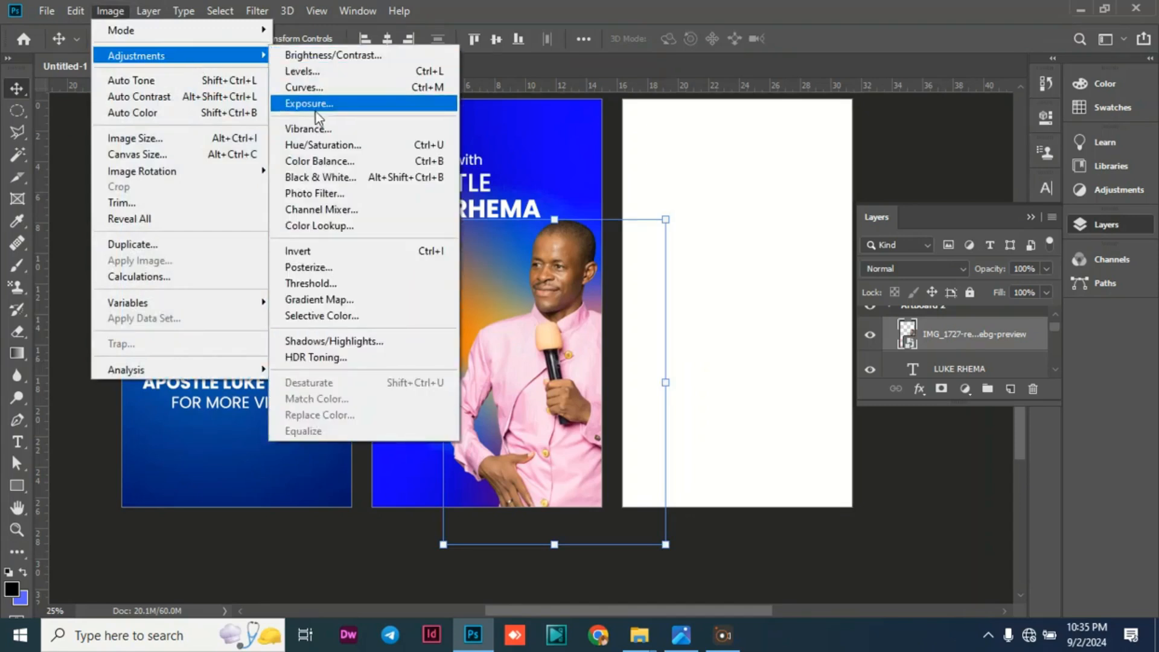
pyautogui.click(311, 128)
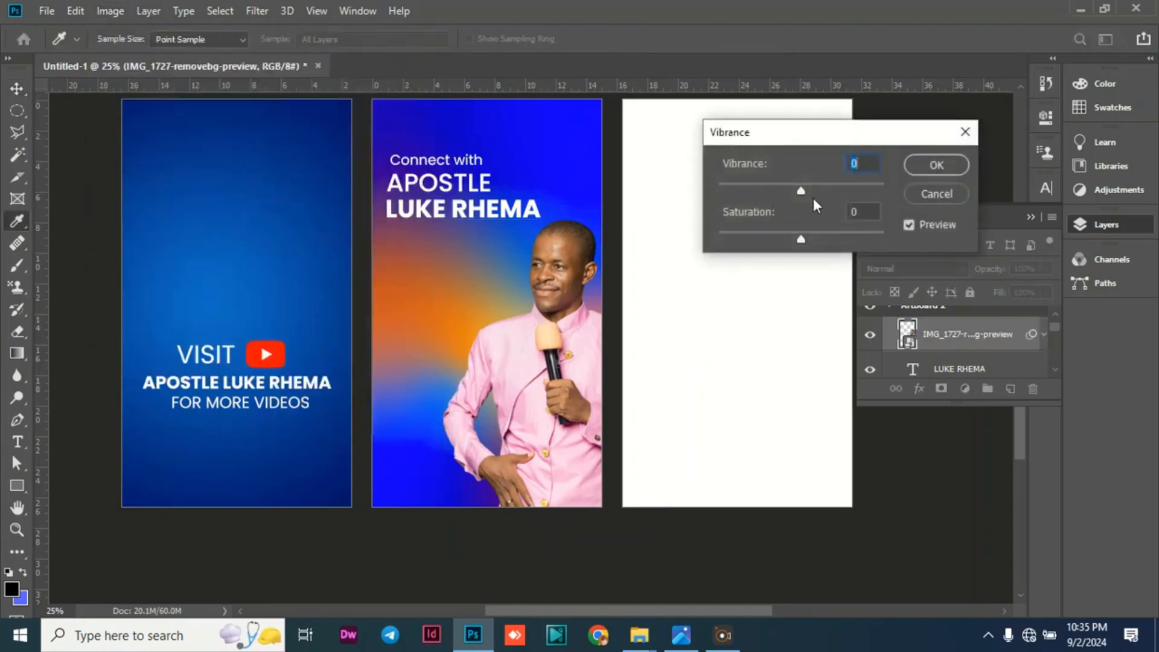
pyautogui.moveTo(797, 187); pyautogui.dragTo(939, 190)
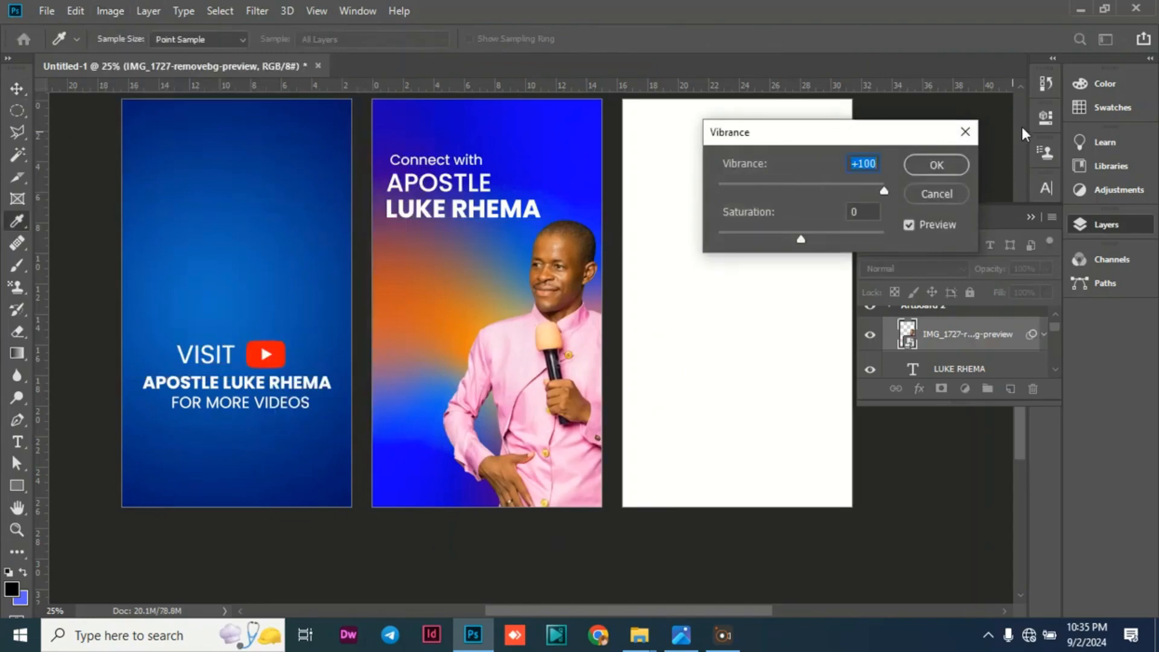
pyautogui.click(927, 175)
pyautogui.press('v')
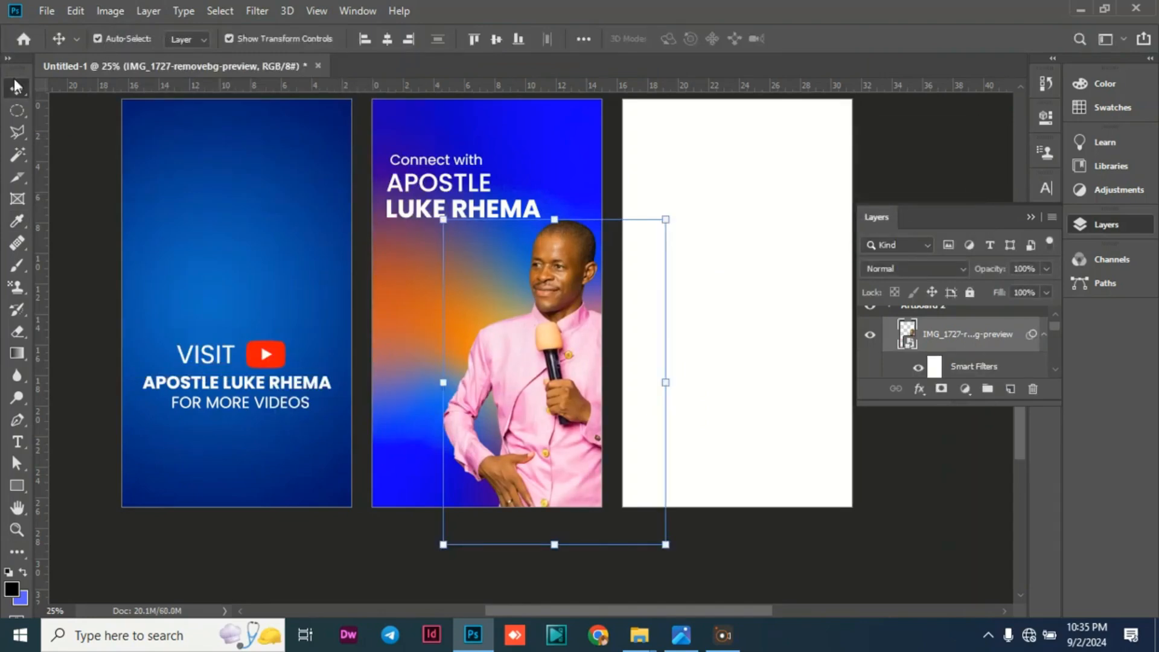
pyautogui.click(83, 131)
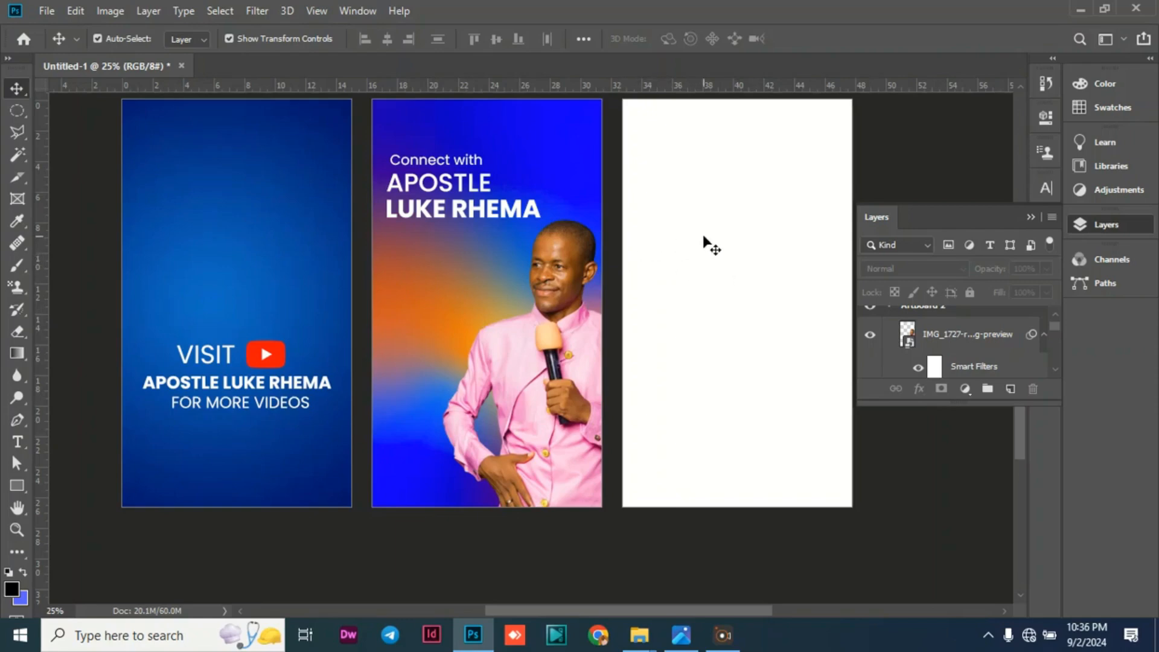
pyautogui.click(688, 241)
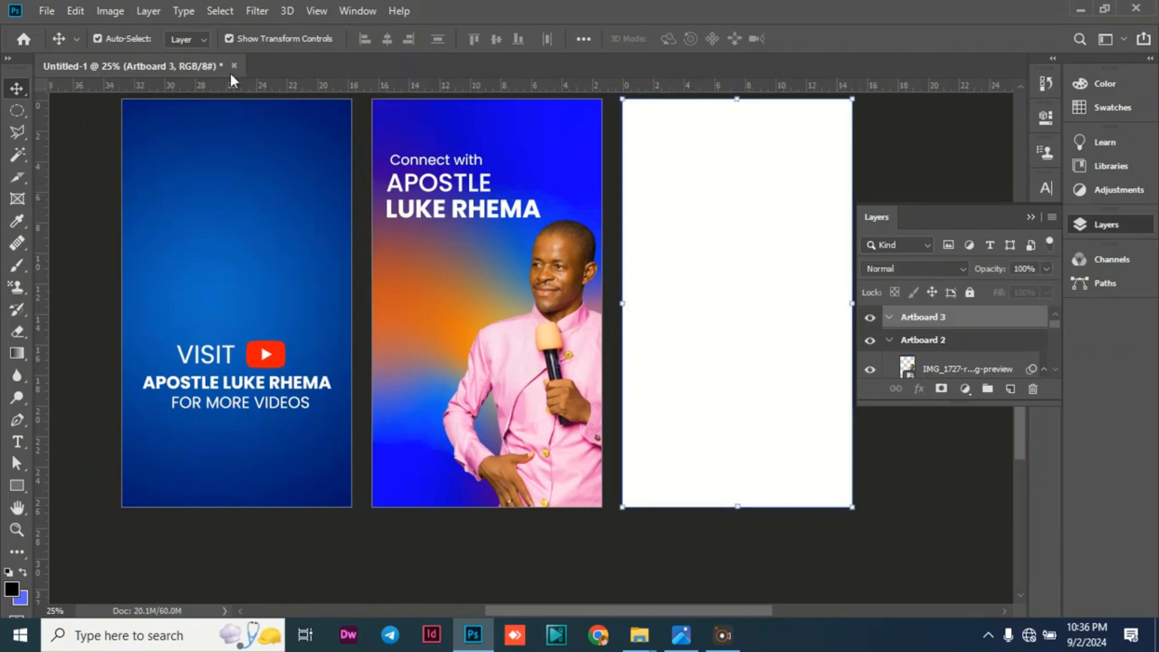
pyautogui.click(45, 10)
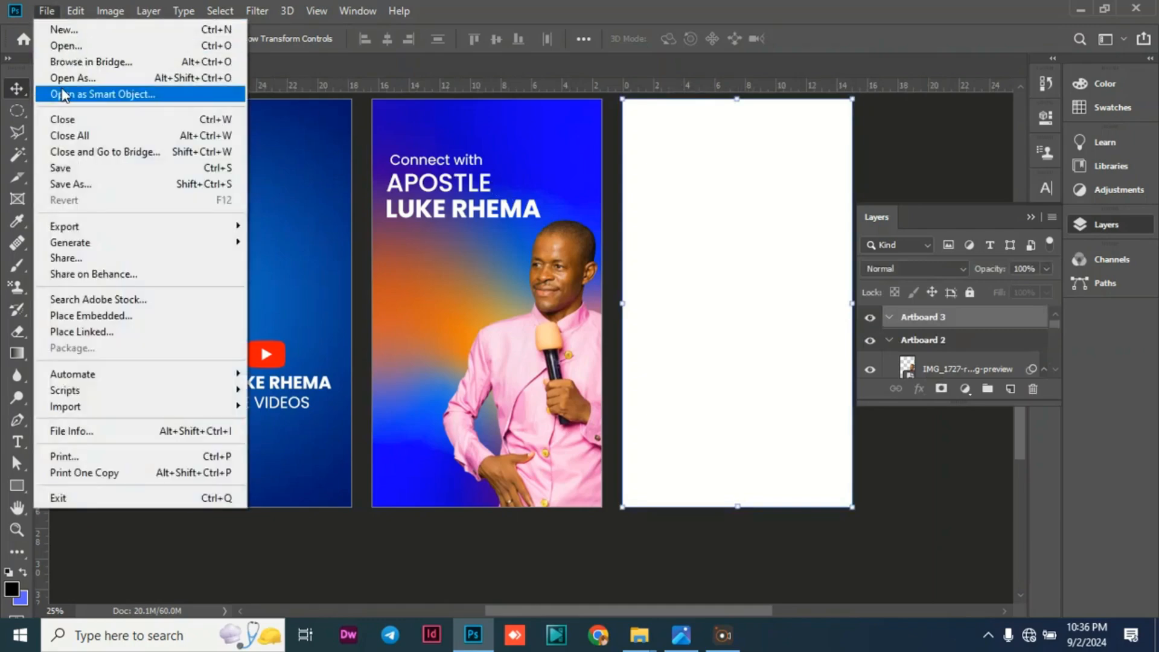
pyautogui.click(100, 315)
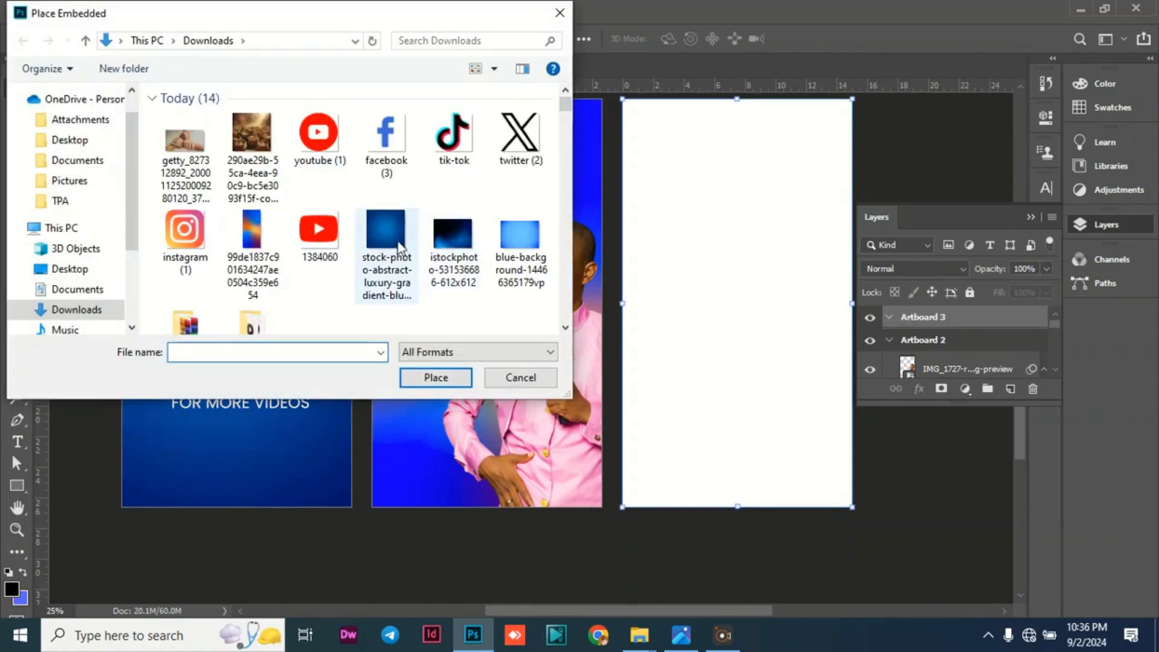
pyautogui.click(456, 243)
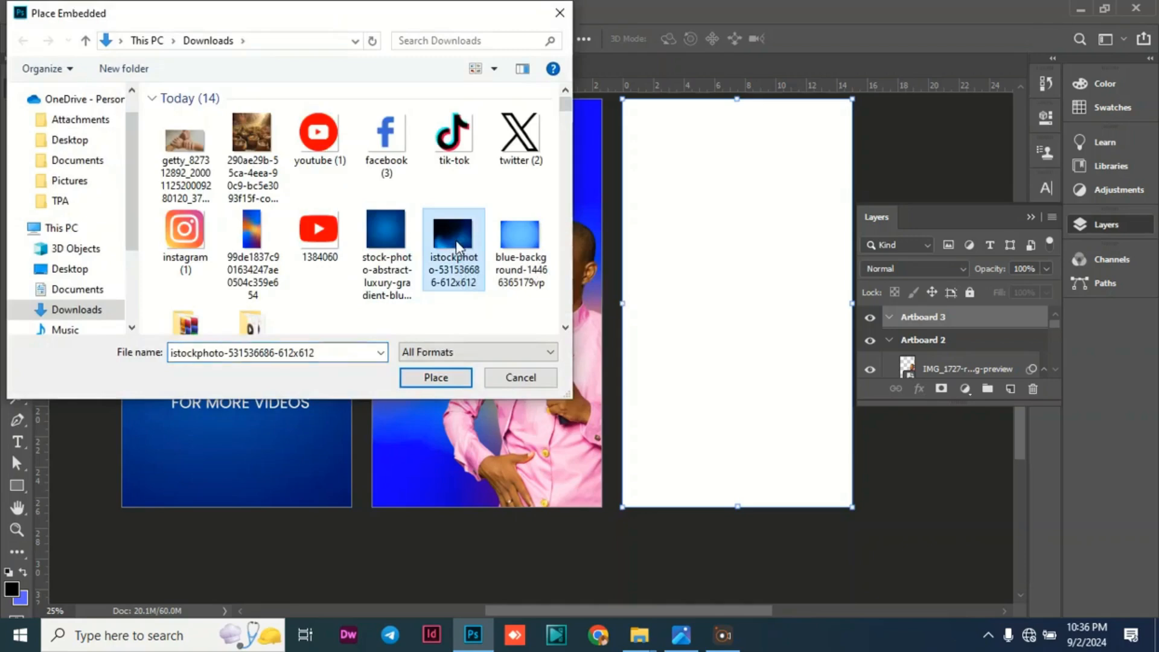
pyautogui.click(448, 380)
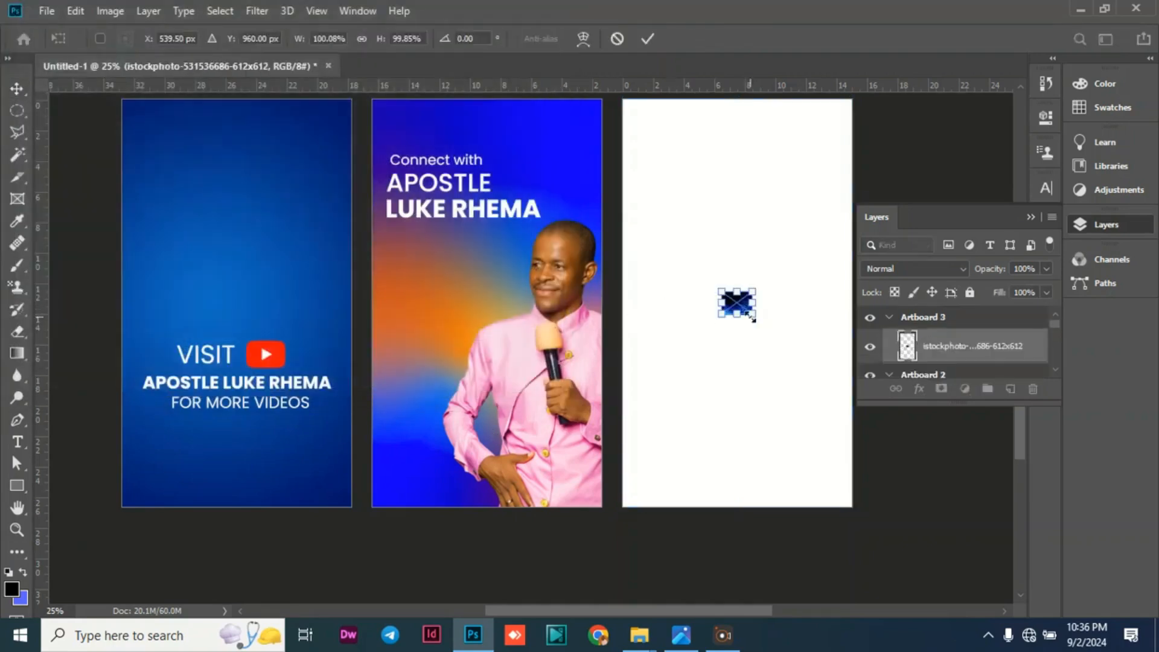
# Scale the placed background image to about 2154%, position it so it covers Artboard 3, and commit the placement.
pyautogui.moveTo(759, 317); pyautogui.dragTo(652, 121)
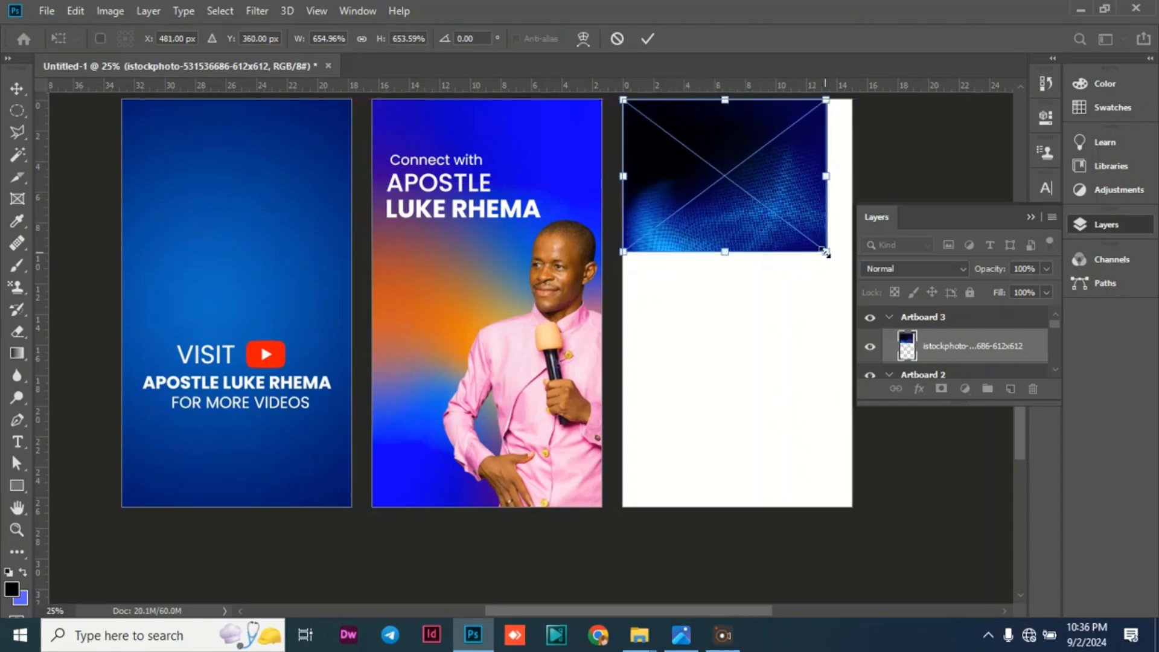
pyautogui.moveTo(825, 253); pyautogui.dragTo(1011, 578)
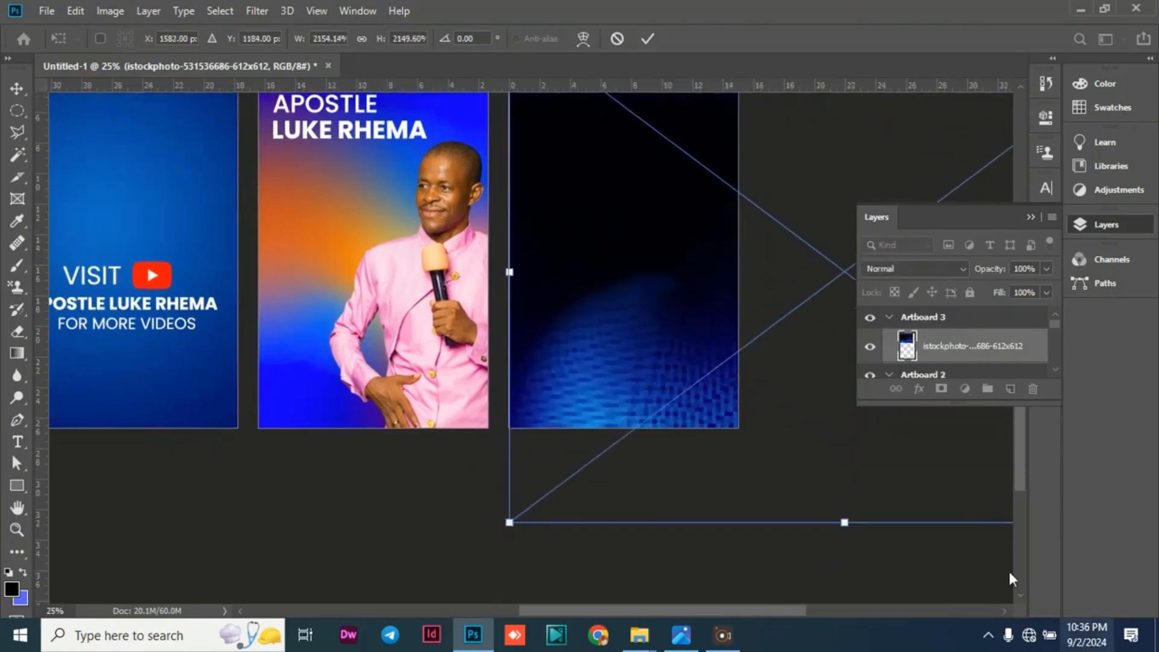
pyautogui.moveTo(654, 295); pyautogui.dragTo(601, 283)
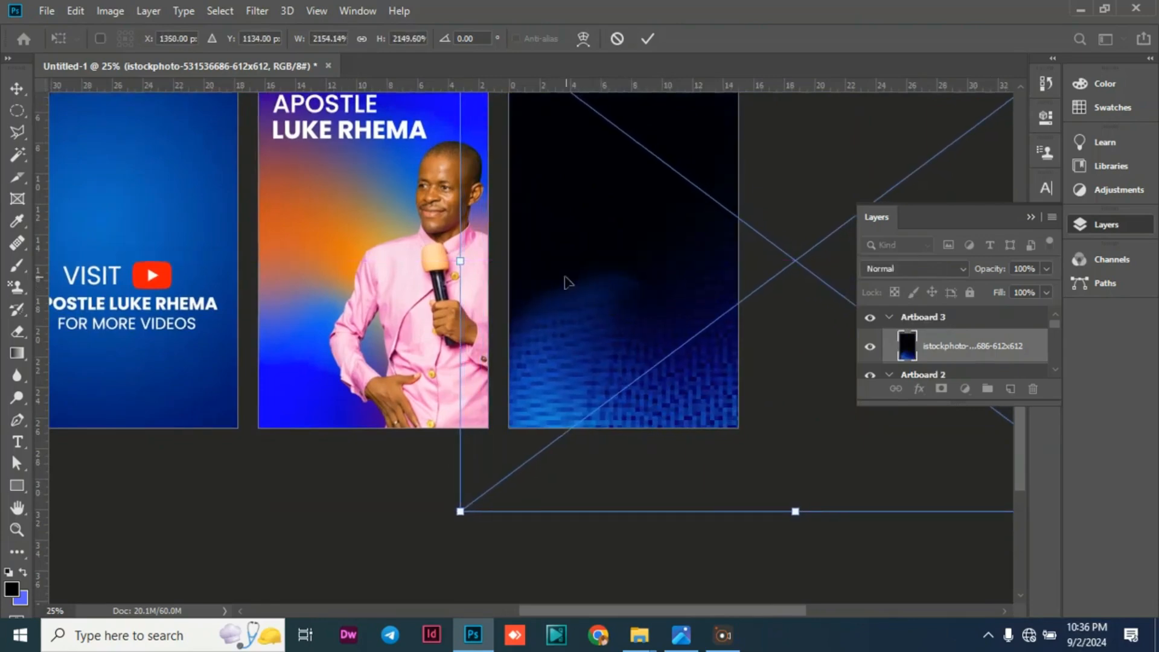
pyautogui.click(17, 88)
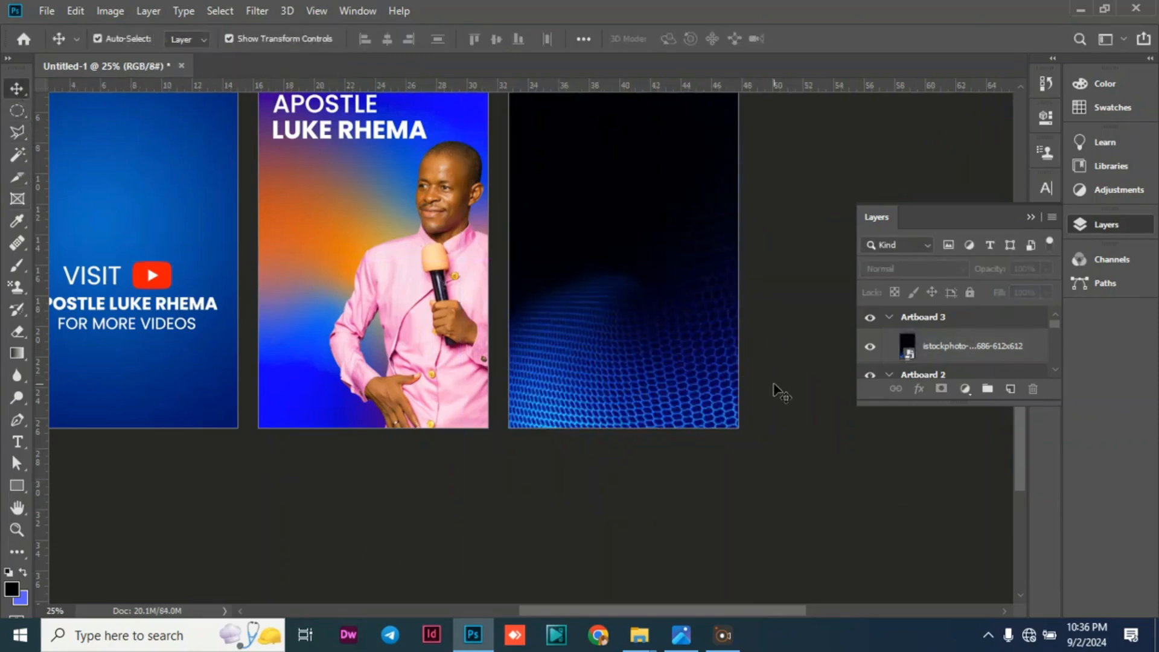
pyautogui.click(1030, 218)
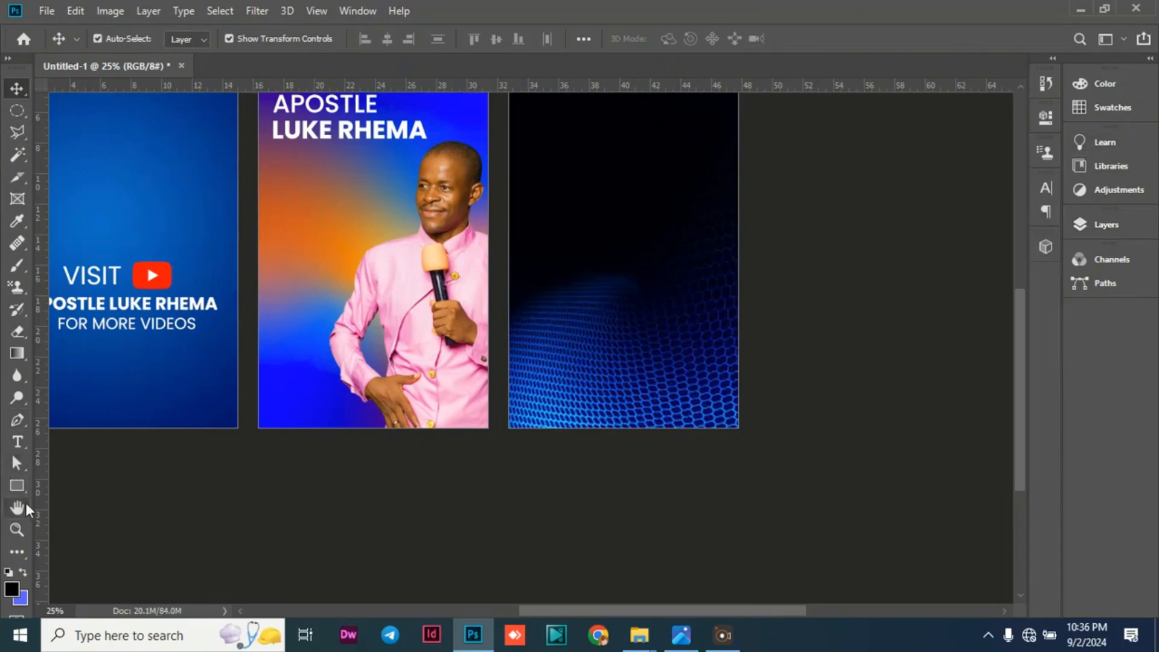
# Draw a black rectangle about 816 x 188 px across the middle of Artboard 3 and fully round its corners with a 100 px radius.
pyautogui.press('u')
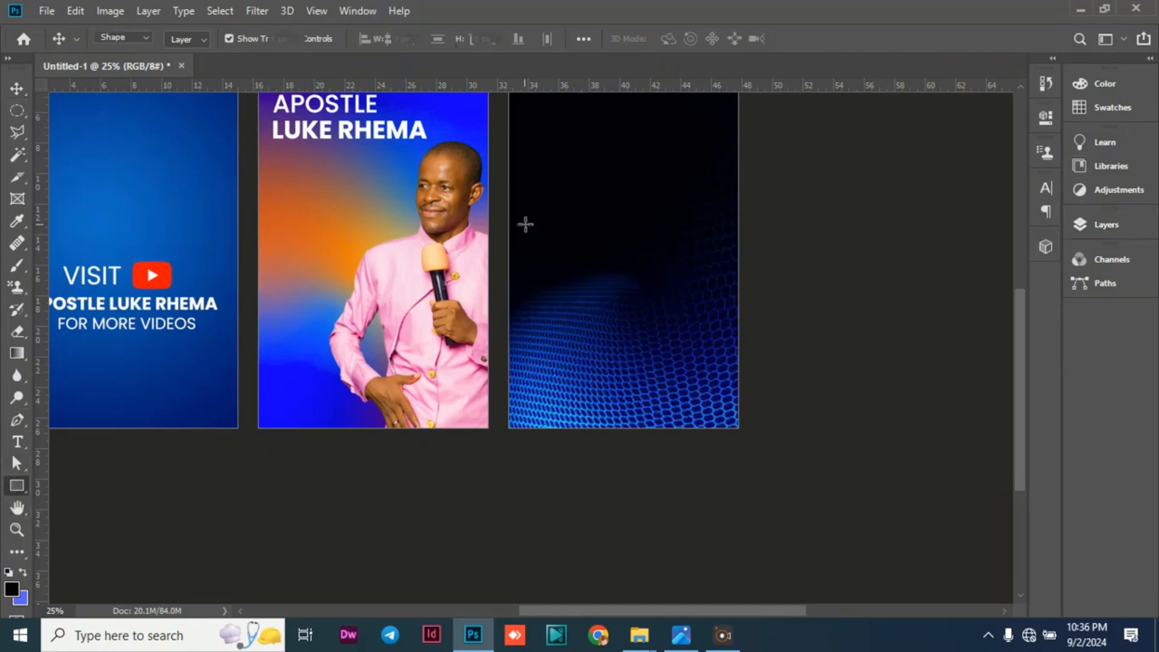
pyautogui.moveTo(532, 230); pyautogui.dragTo(705, 269)
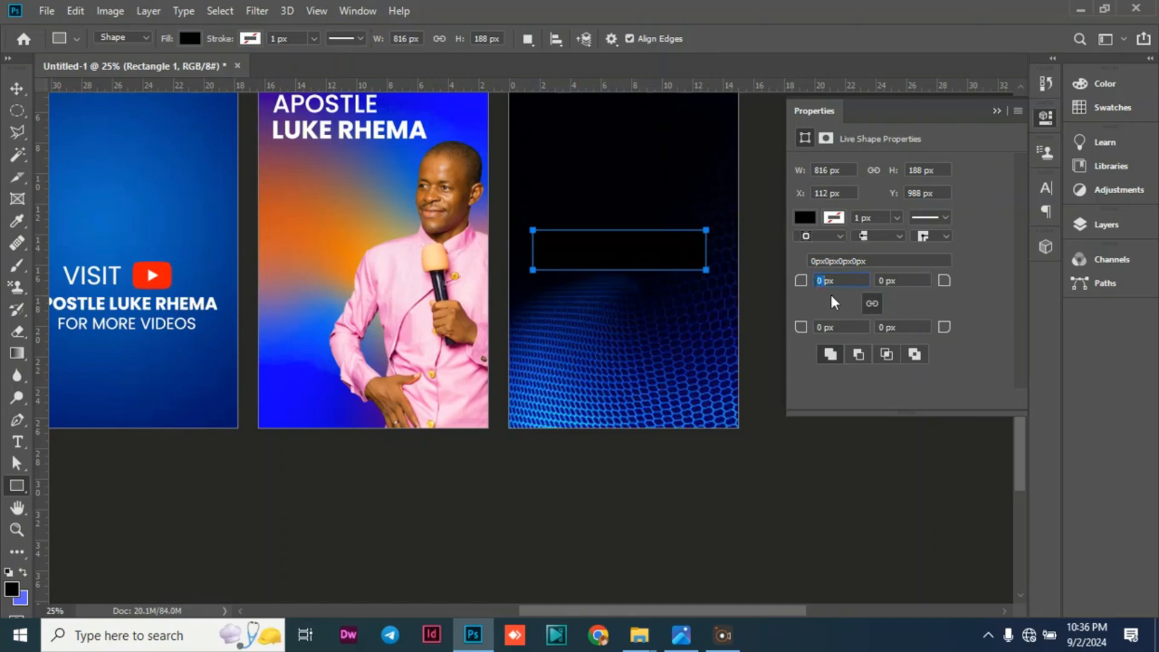
pyautogui.write('100')
pyautogui.press('Return')
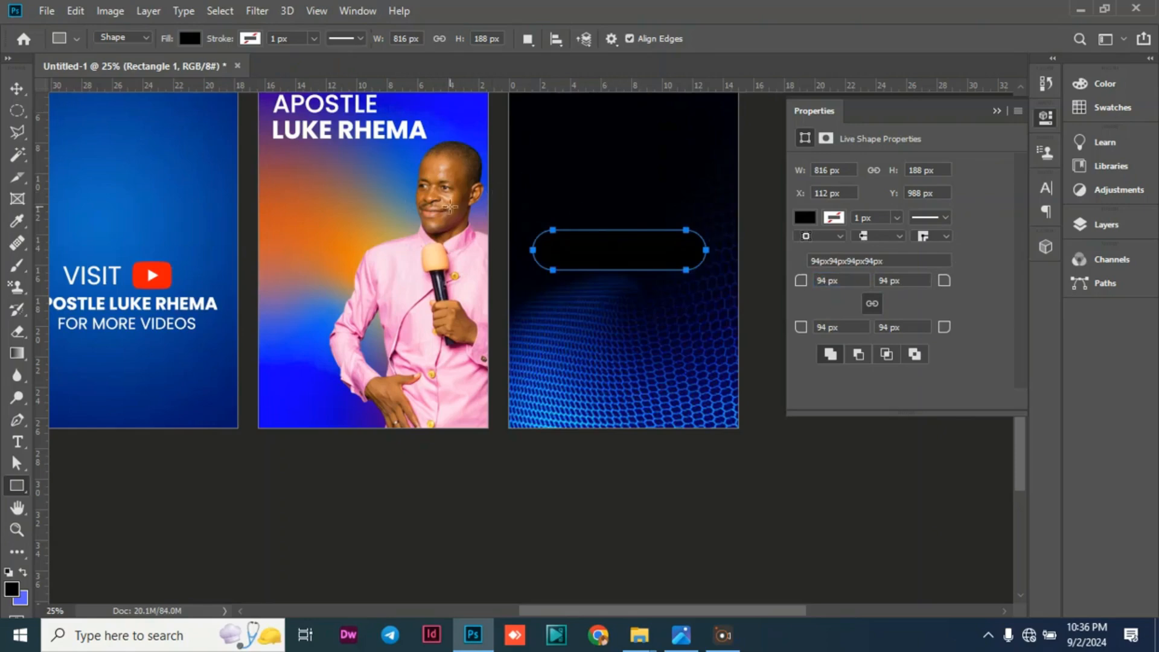
# Move the rounded rectangle slightly up and left, widen it to about 888 px, and commit the transform.
pyautogui.click(18, 89)
pyautogui.moveTo(595, 259)
pyautogui.mouseDown()
pyautogui.moveTo(608, 251)
pyautogui.moveTo(587, 249)
pyautogui.mouseUp()
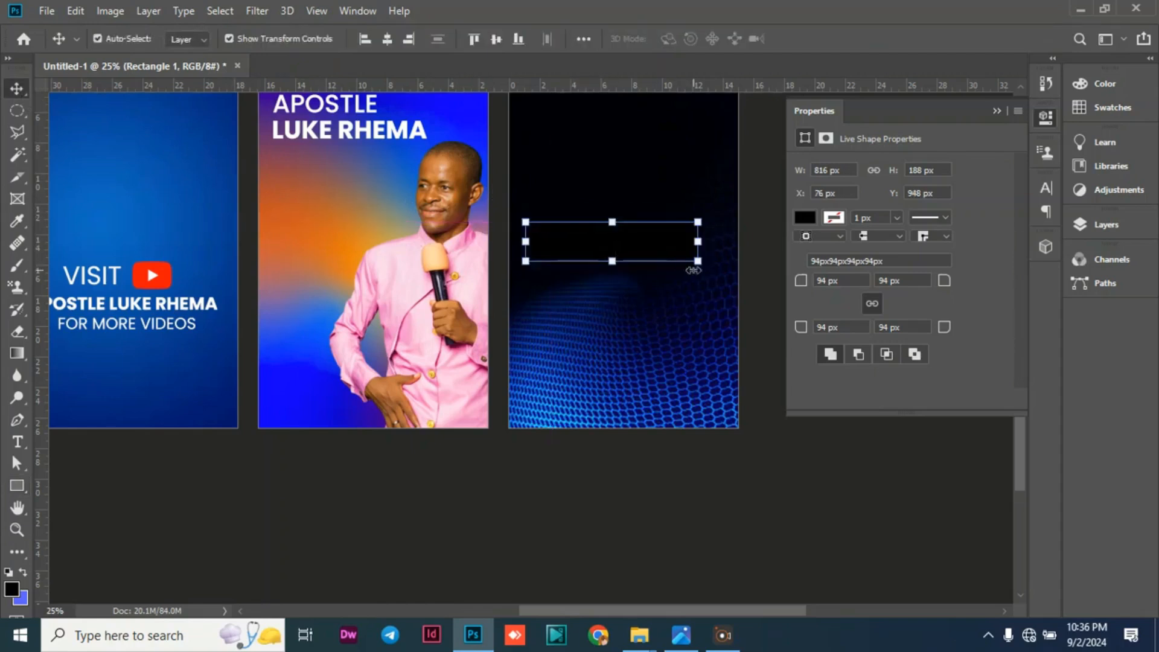
pyautogui.moveTo(698, 261); pyautogui.dragTo(712, 261)
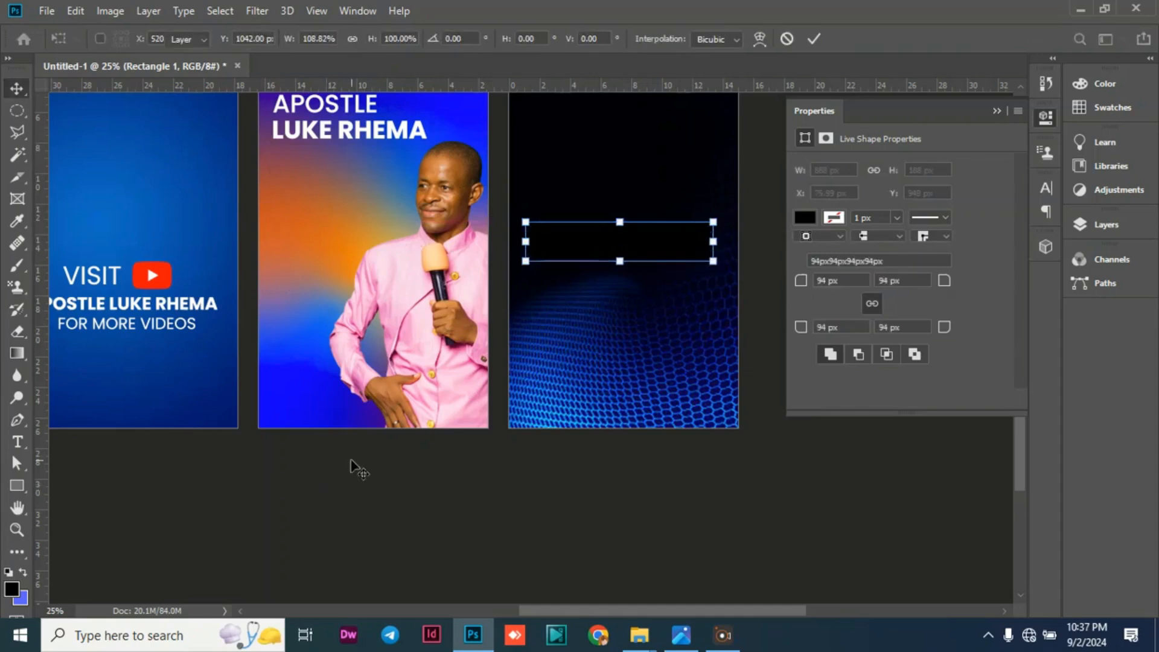
pyautogui.press('Return')
pyautogui.click(409, 498)
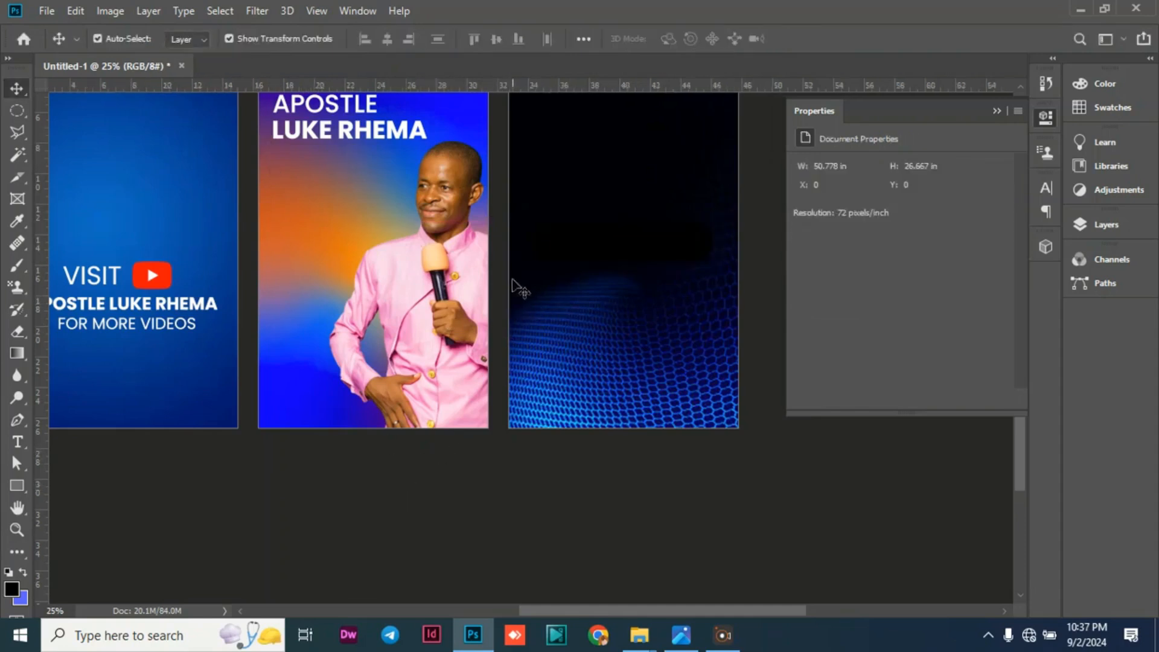
# Place the instagram (1) icon as an embedded object above the rounded rectangle's layer in Artboard 3.
pyautogui.click(566, 243)
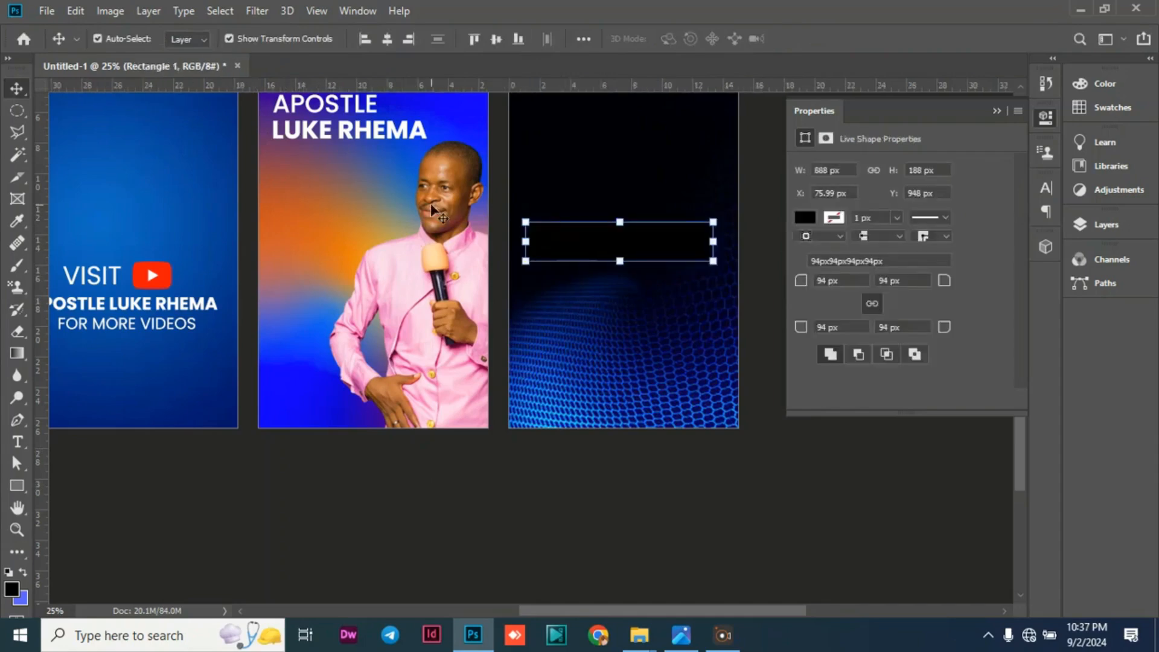
pyautogui.click(47, 17)
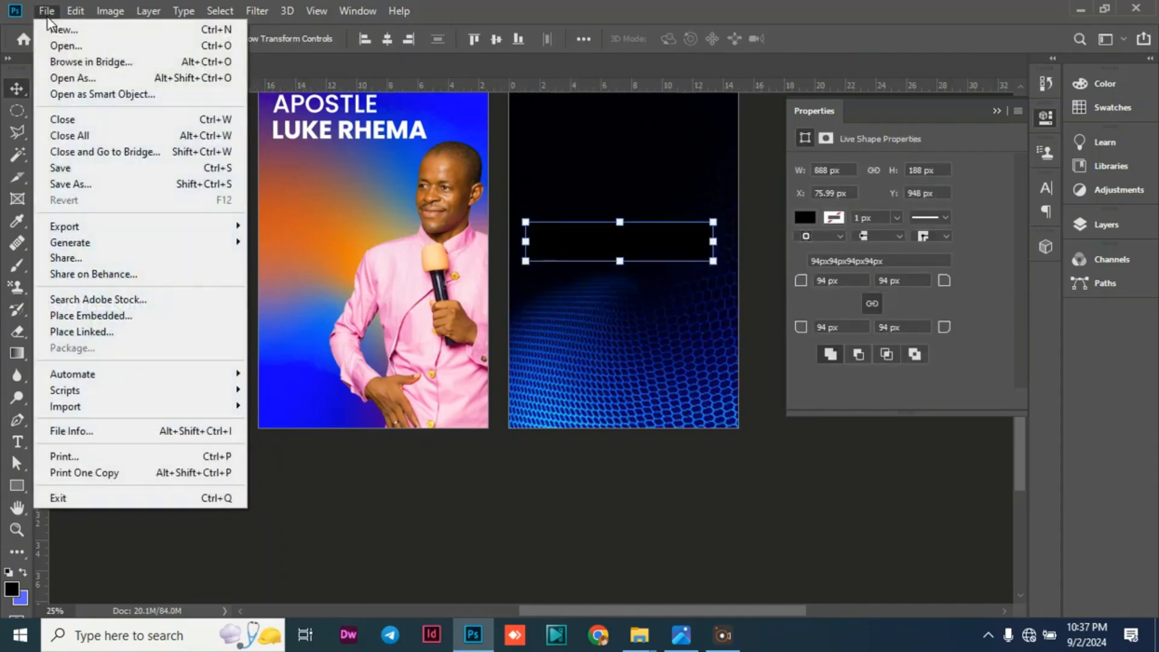
pyautogui.click(83, 316)
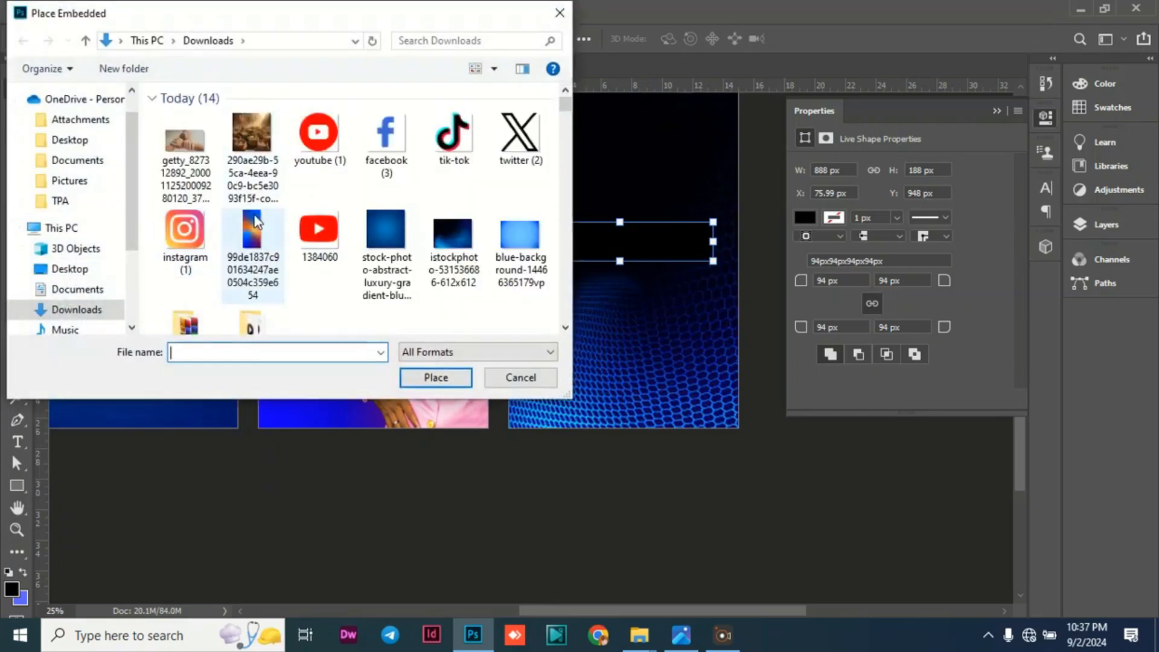
pyautogui.click(172, 224)
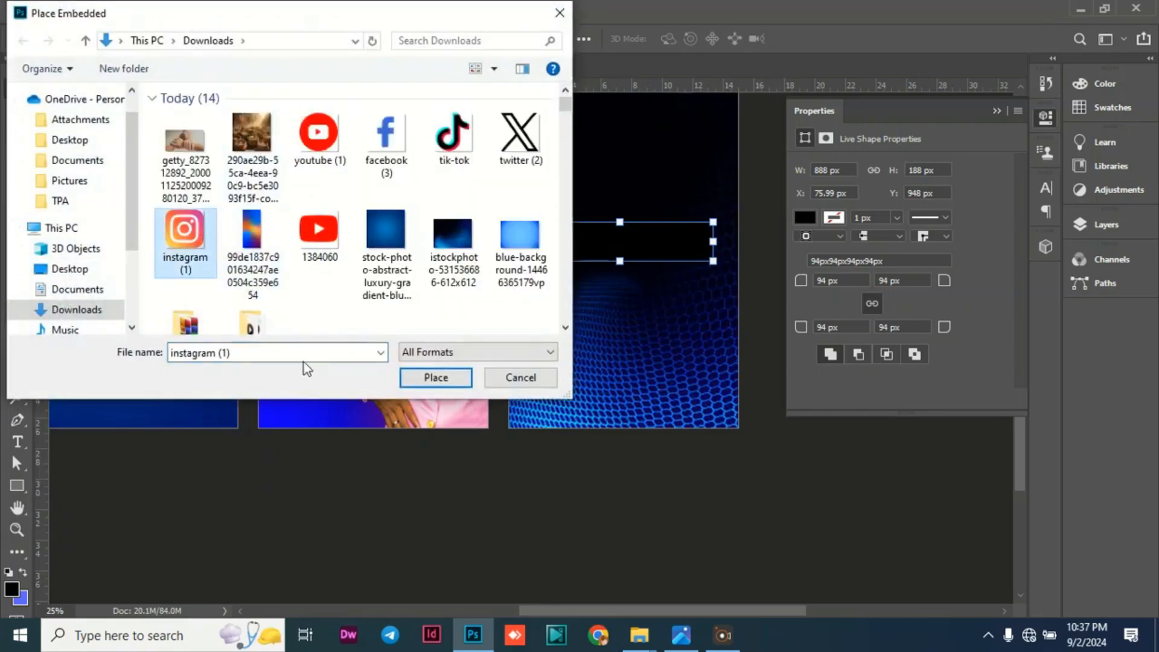
pyautogui.click(435, 377)
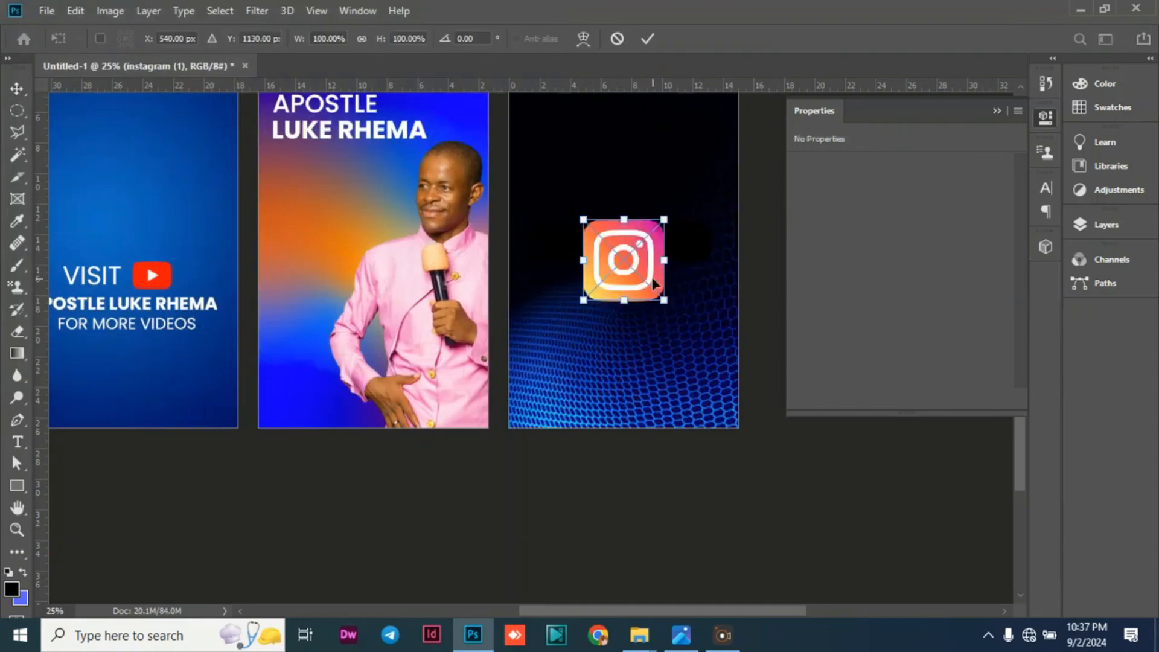
# Scale the Instagram icon to about 52%, move it to the upper part of Artboard 3, and commit the placement.
pyautogui.moveTo(664, 299); pyautogui.dragTo(624, 261)
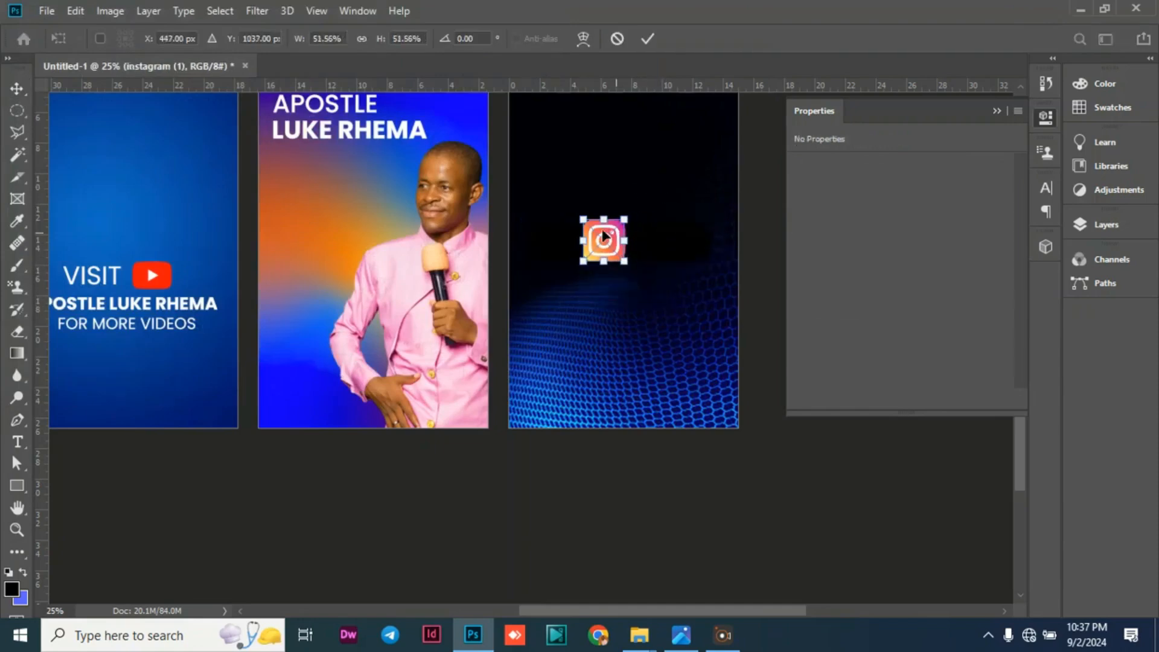
pyautogui.scroll(3, 651, 217)
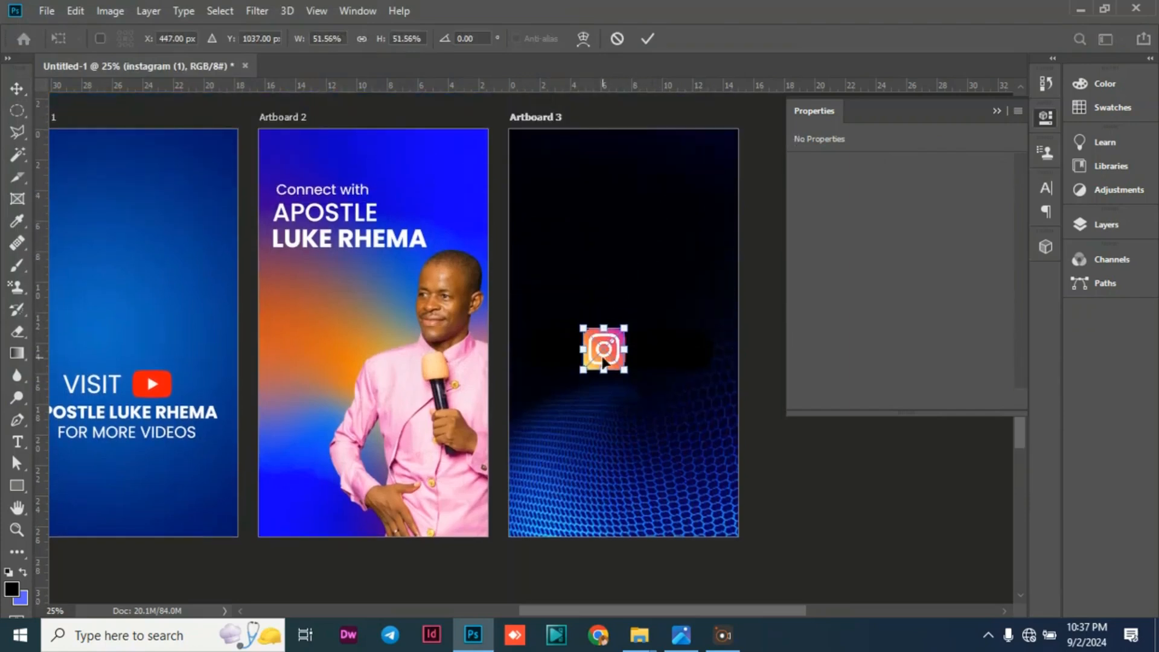
pyautogui.moveTo(602, 361); pyautogui.dragTo(584, 240)
pyautogui.press('Return')
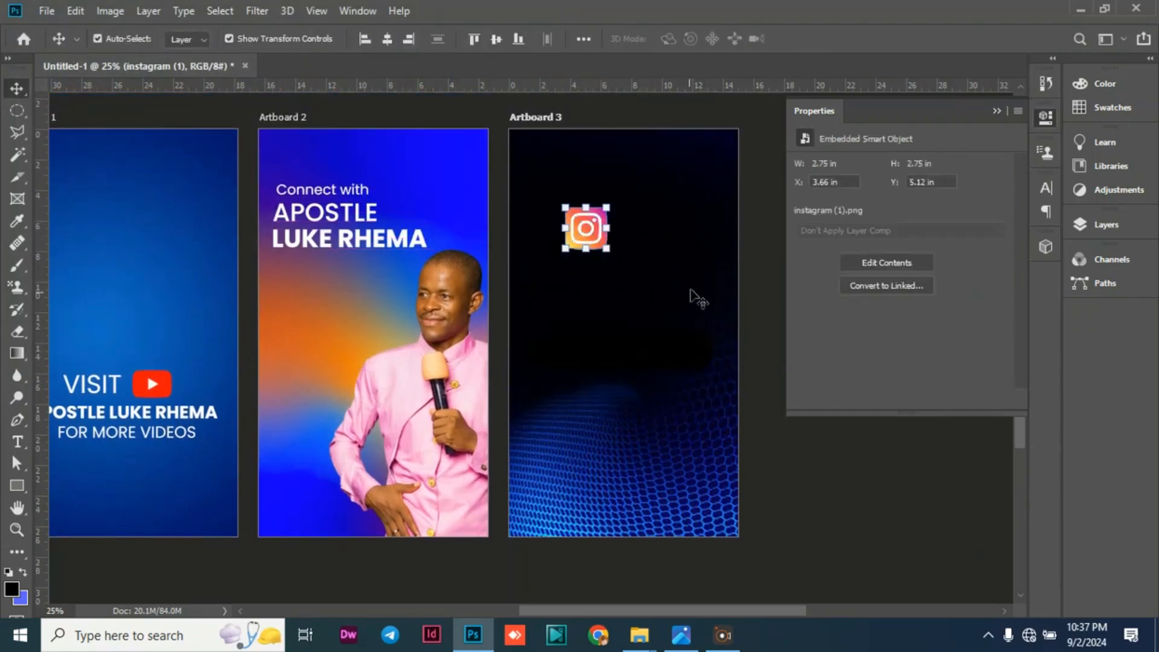
# Add a Gradient Overlay layer style to the rounded rectangle in Artboard 3 and keep the artwork in view.
pyautogui.click(672, 362)
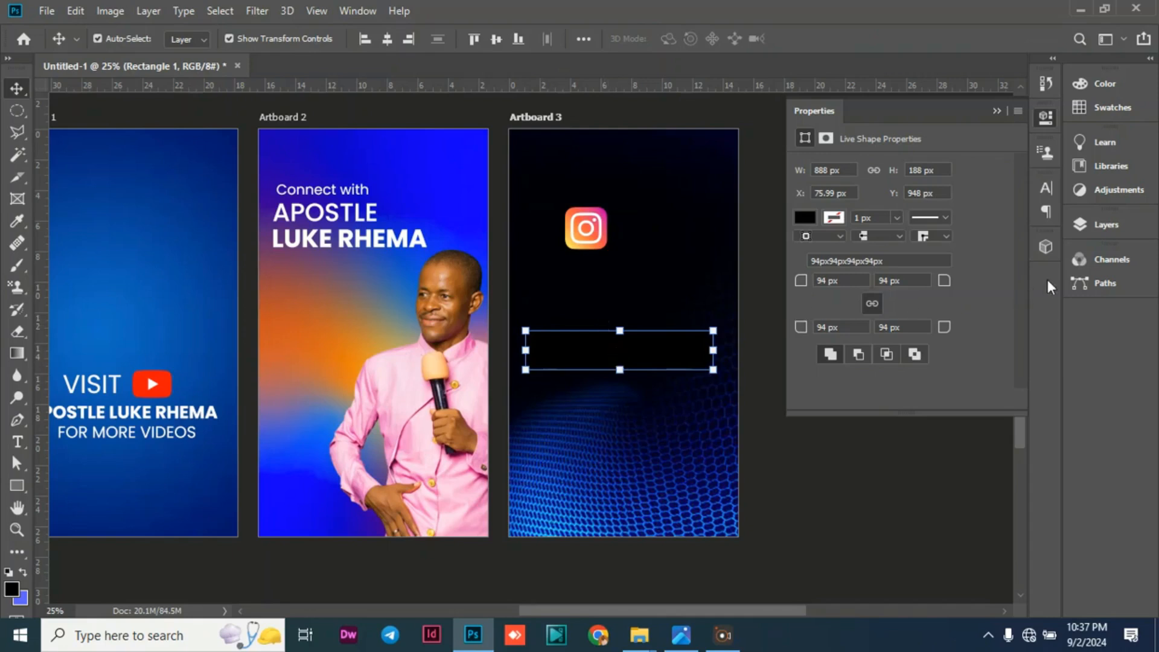
pyautogui.click(1123, 224)
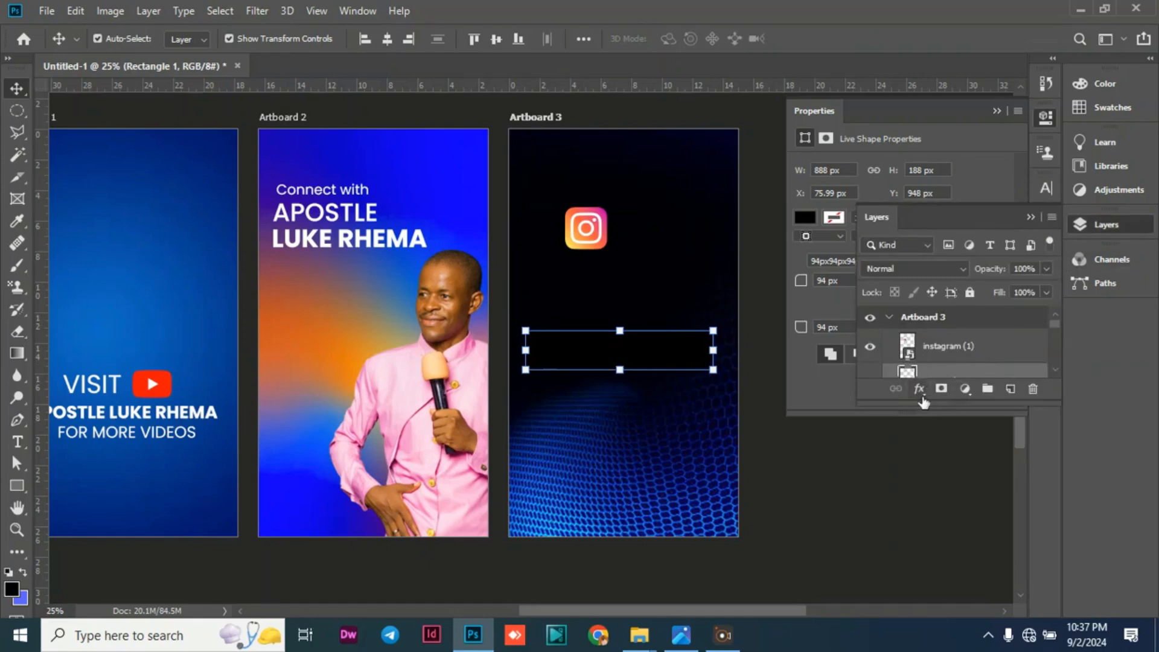
pyautogui.click(919, 389)
pyautogui.click(963, 521)
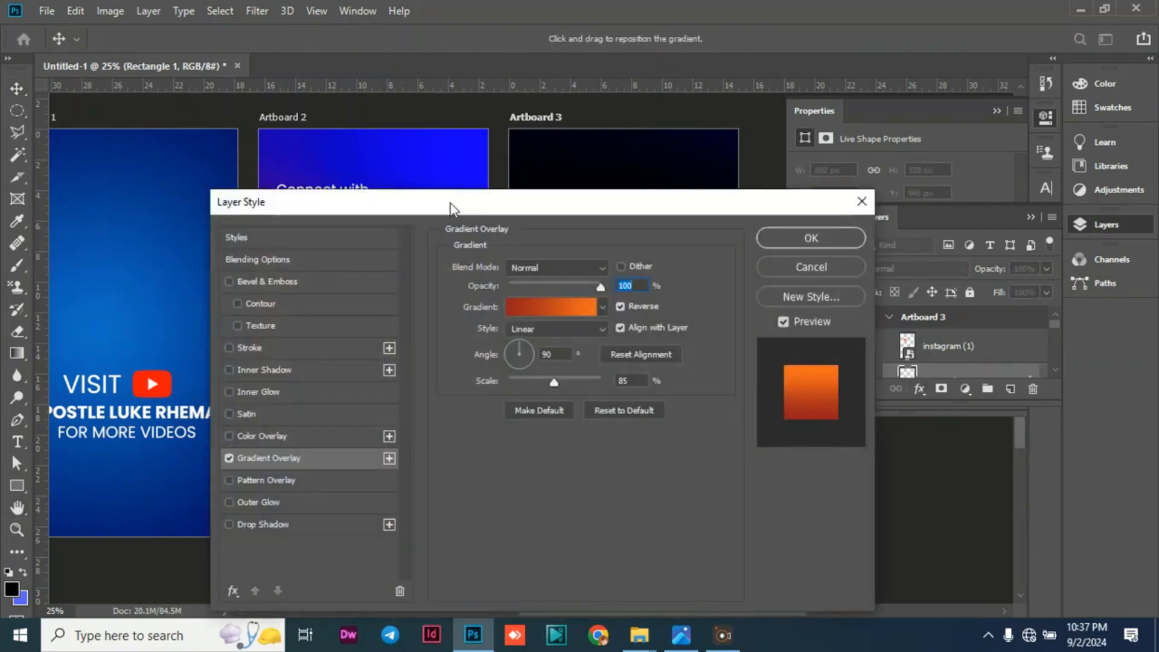
pyautogui.moveTo(523, 206); pyautogui.dragTo(1058, 198)
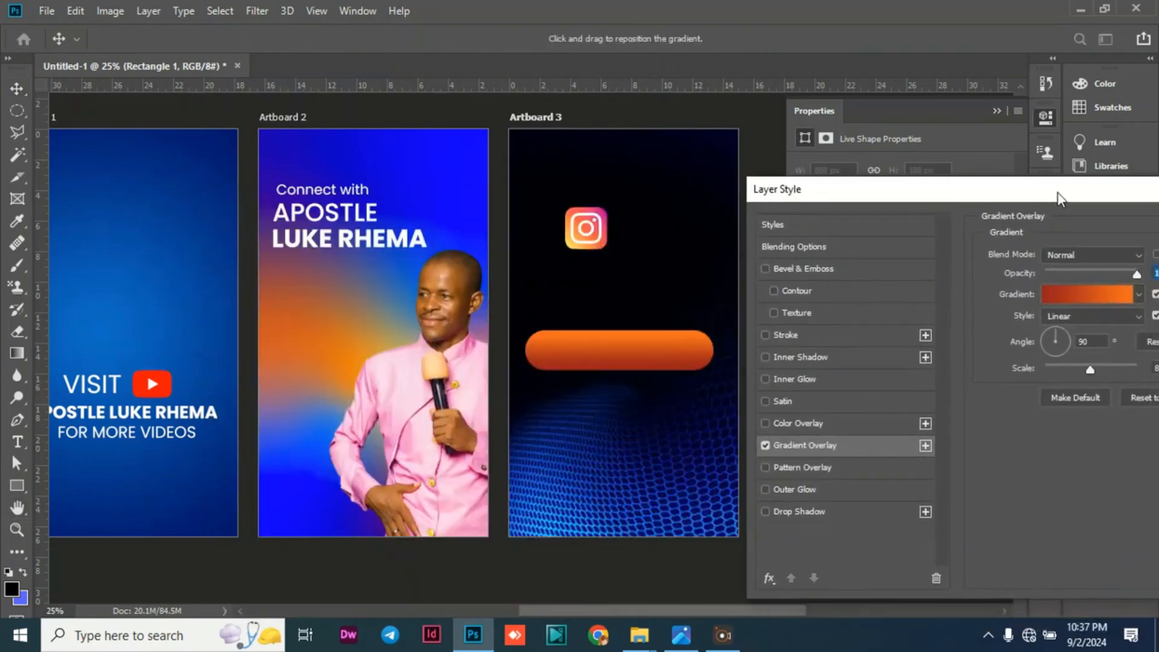
# Change the gradient's start stop to the pink d43d94 sampled from the upper-right part of the Instagram icon.
pyautogui.click(1074, 298)
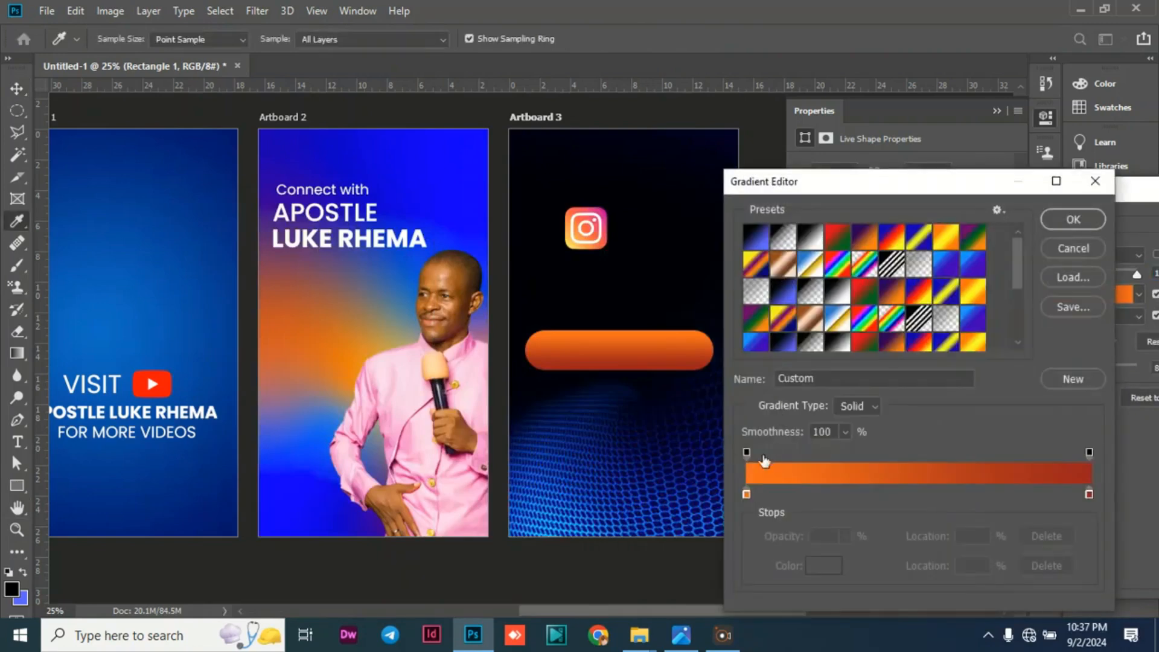
pyautogui.click(747, 494)
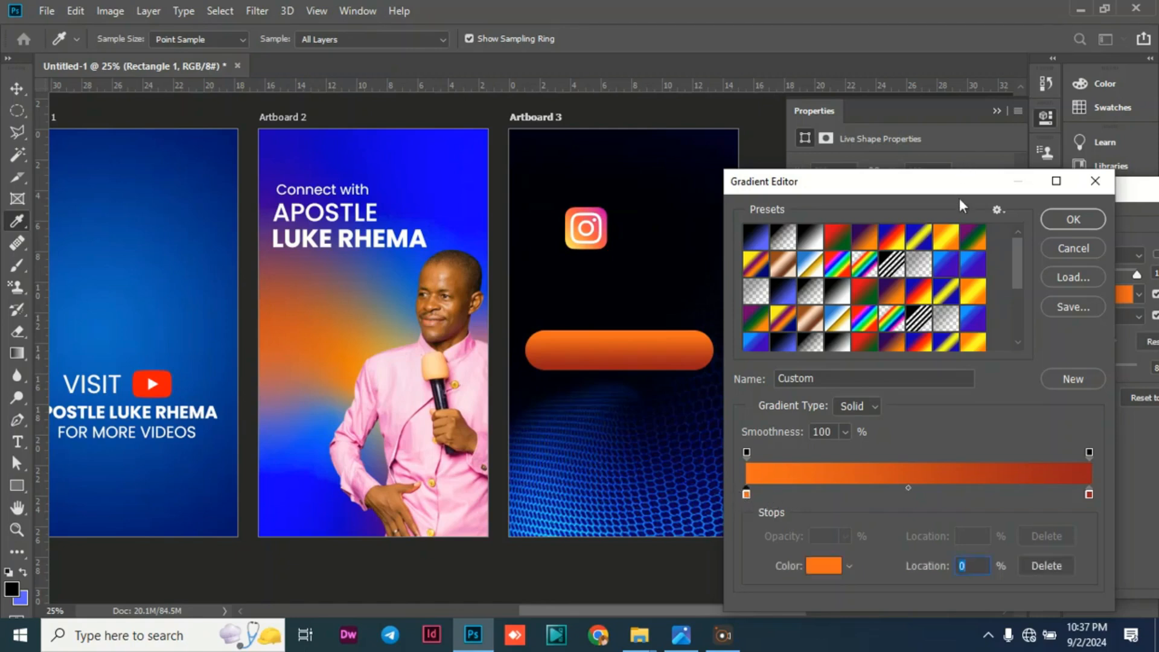
pyautogui.moveTo(970, 103); pyautogui.dragTo(970, 65)
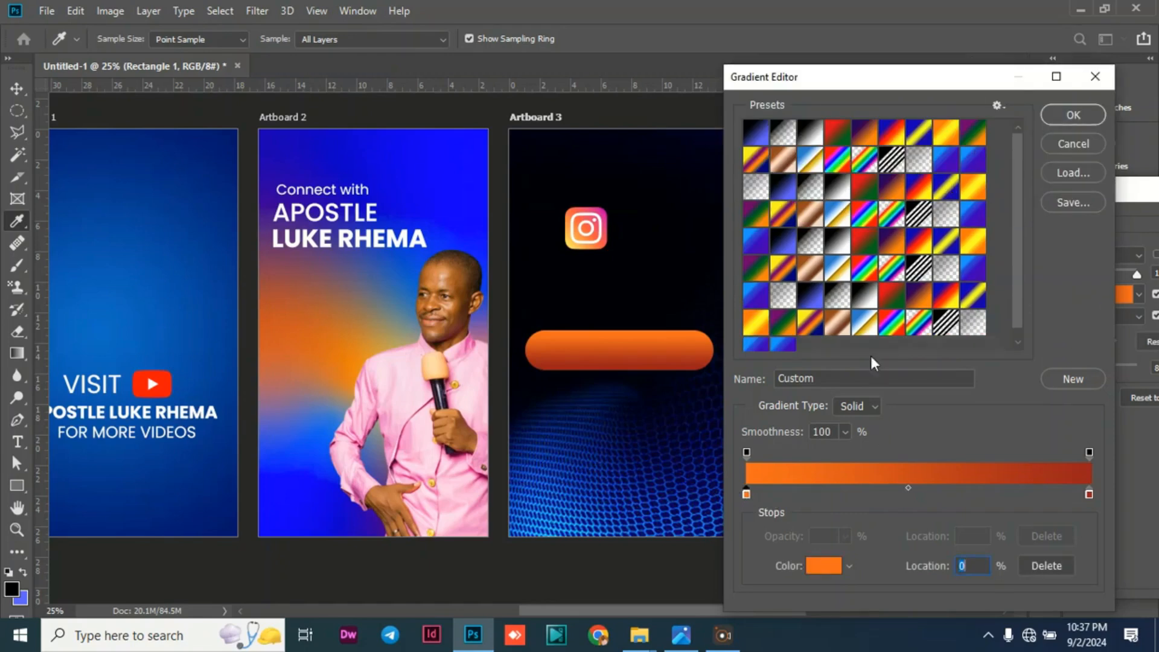
pyautogui.click(868, 614)
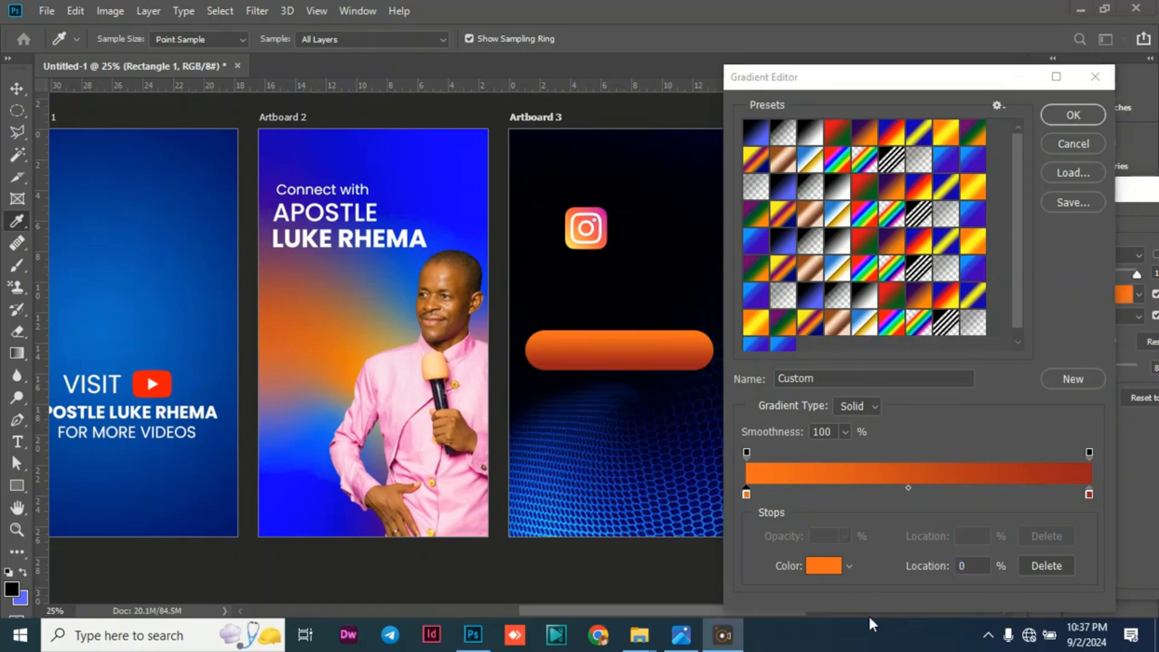
pyautogui.click(822, 562)
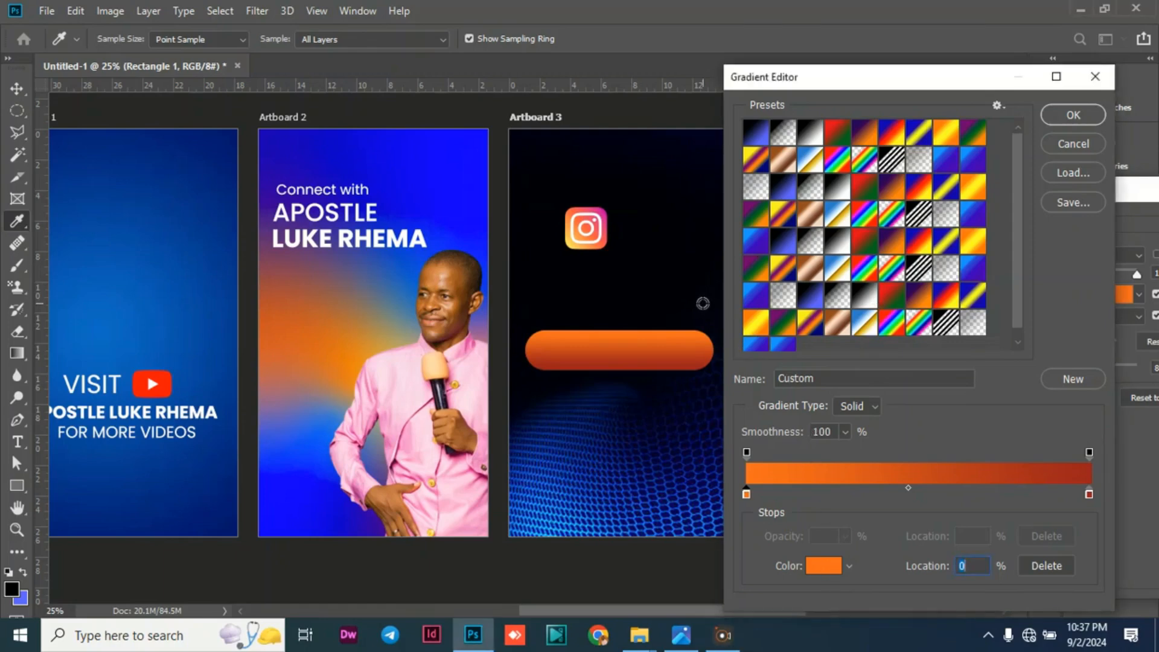
pyautogui.click(815, 578)
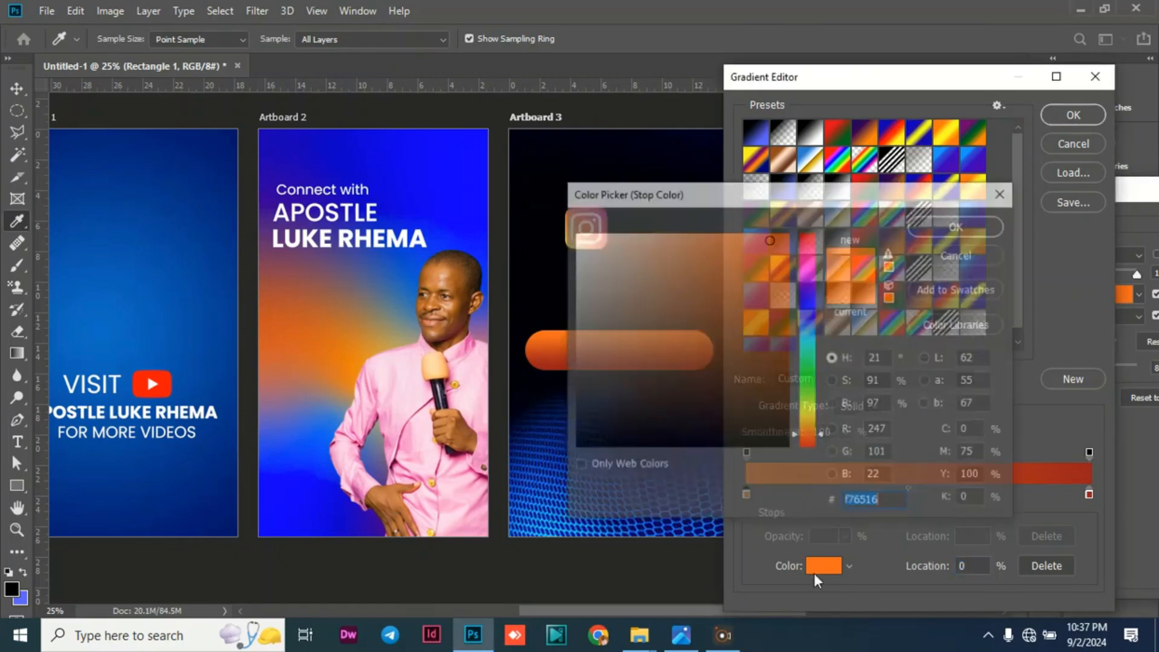
pyautogui.moveTo(689, 194); pyautogui.dragTo(805, 220)
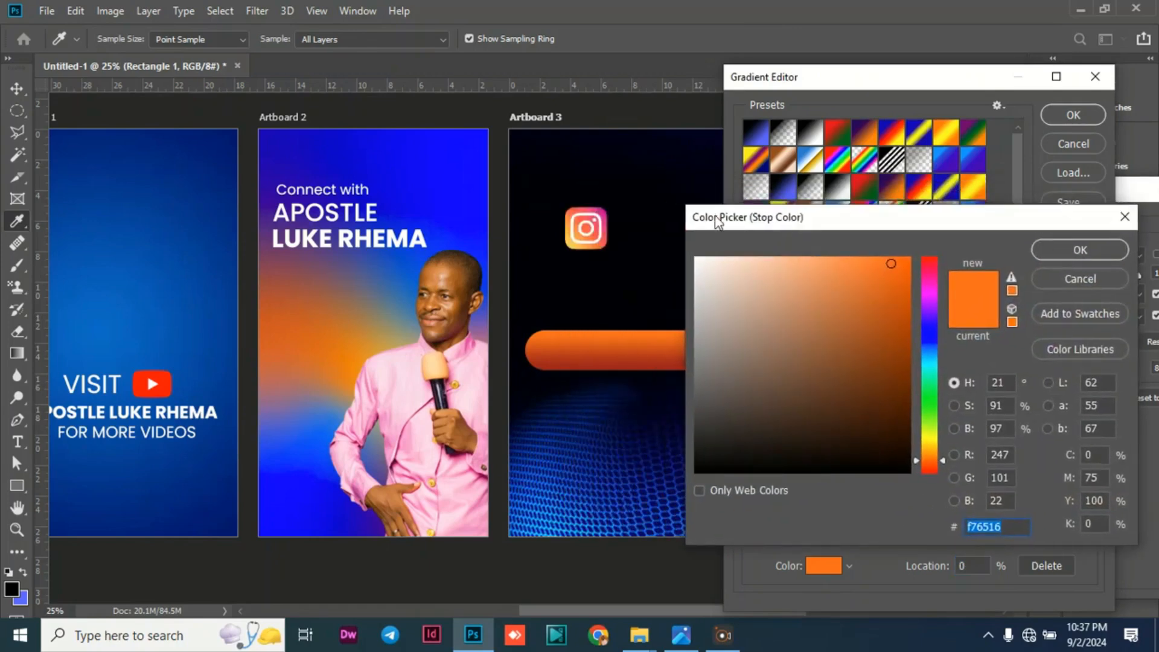
pyautogui.click(602, 210)
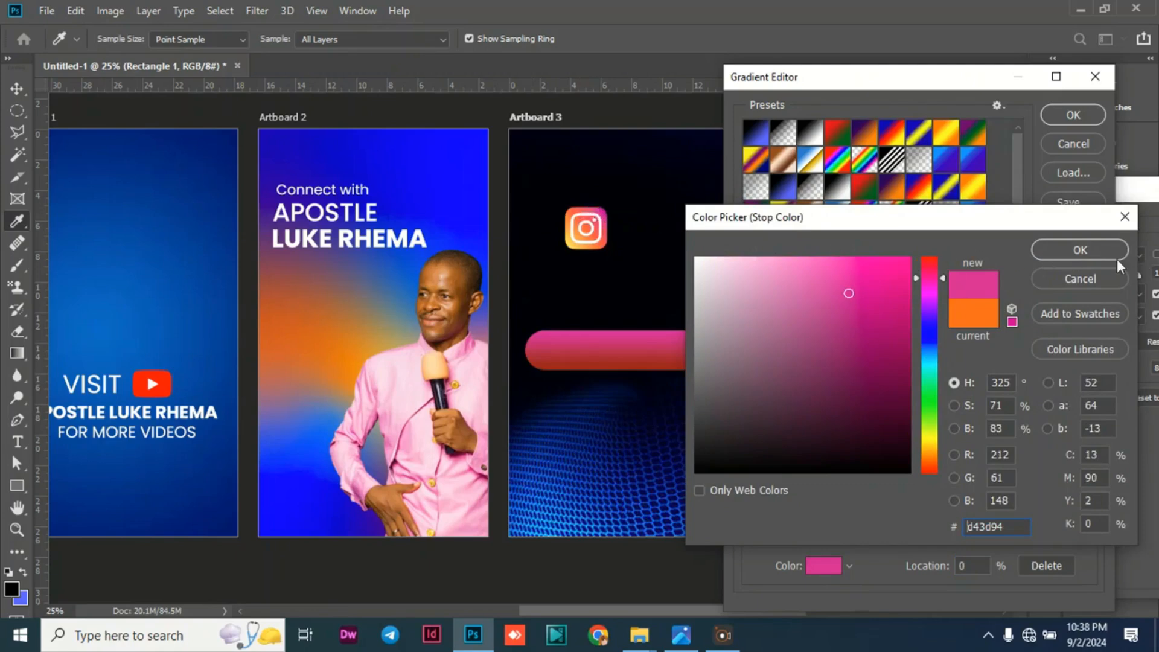
pyautogui.click(1047, 255)
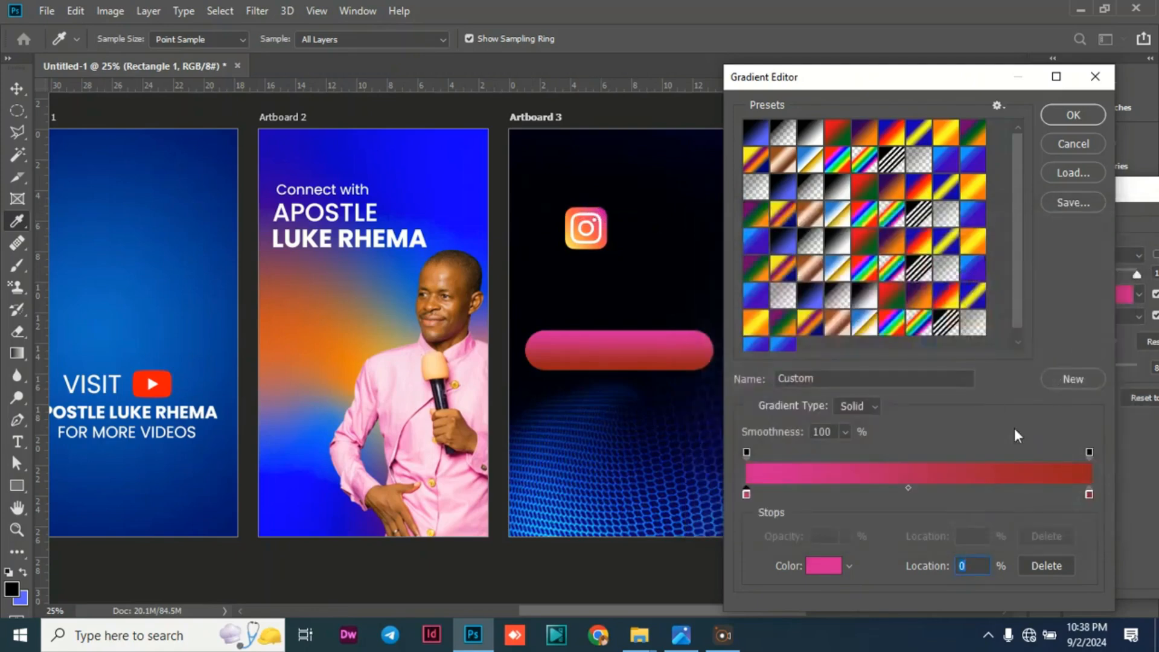
# Change the gradient's end stop to the yellow ffc551 sampled from the Instagram icon's lower-left part, and accept the edited gradient.
pyautogui.click(1089, 494)
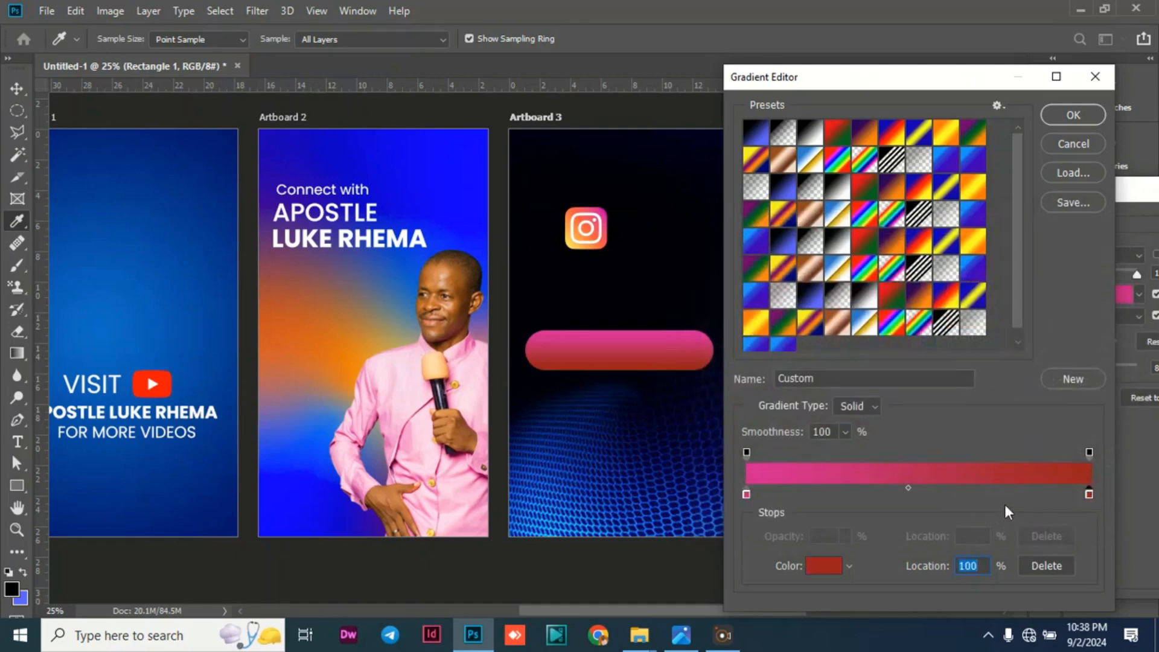
pyautogui.click(824, 567)
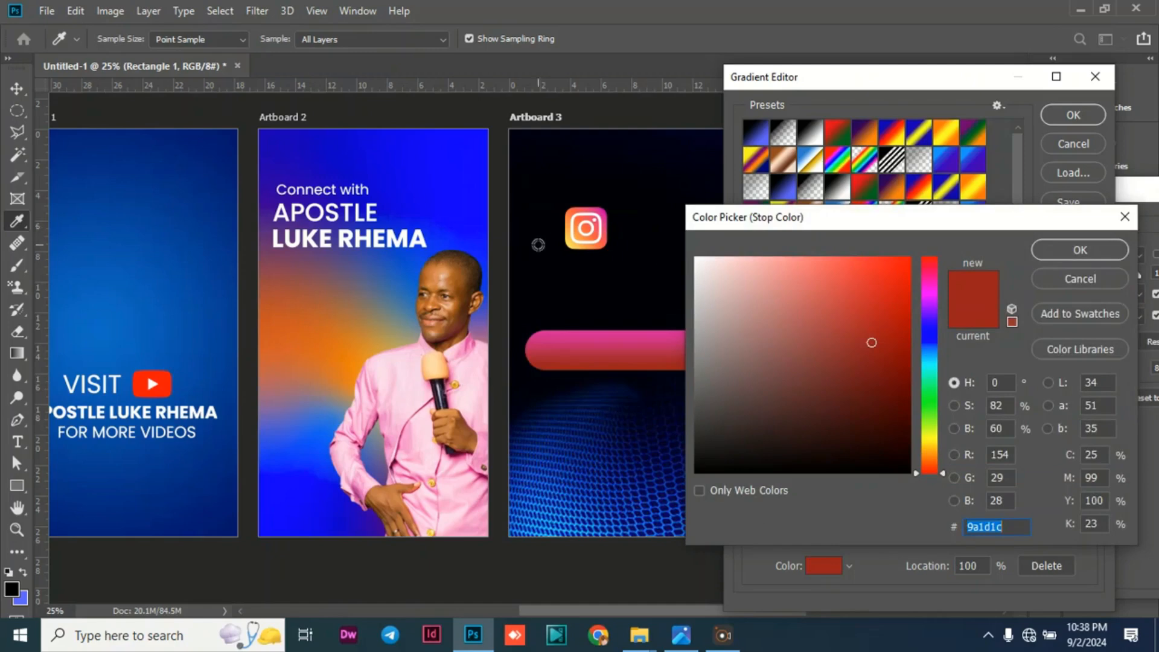
pyautogui.click(573, 245)
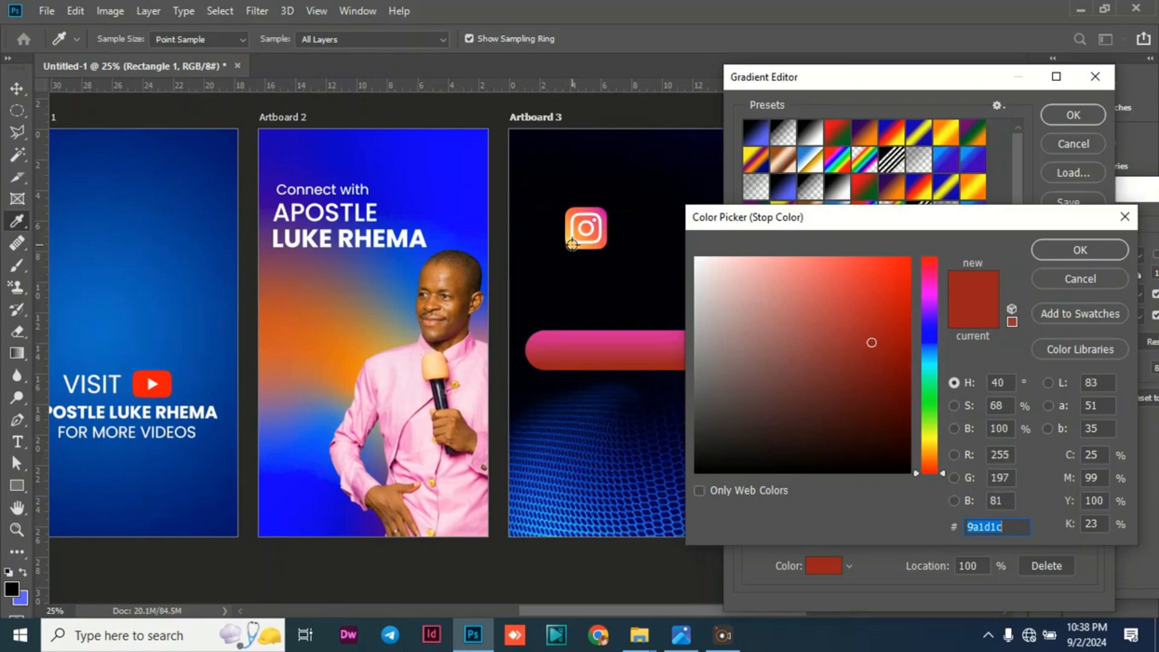
pyautogui.click(1070, 254)
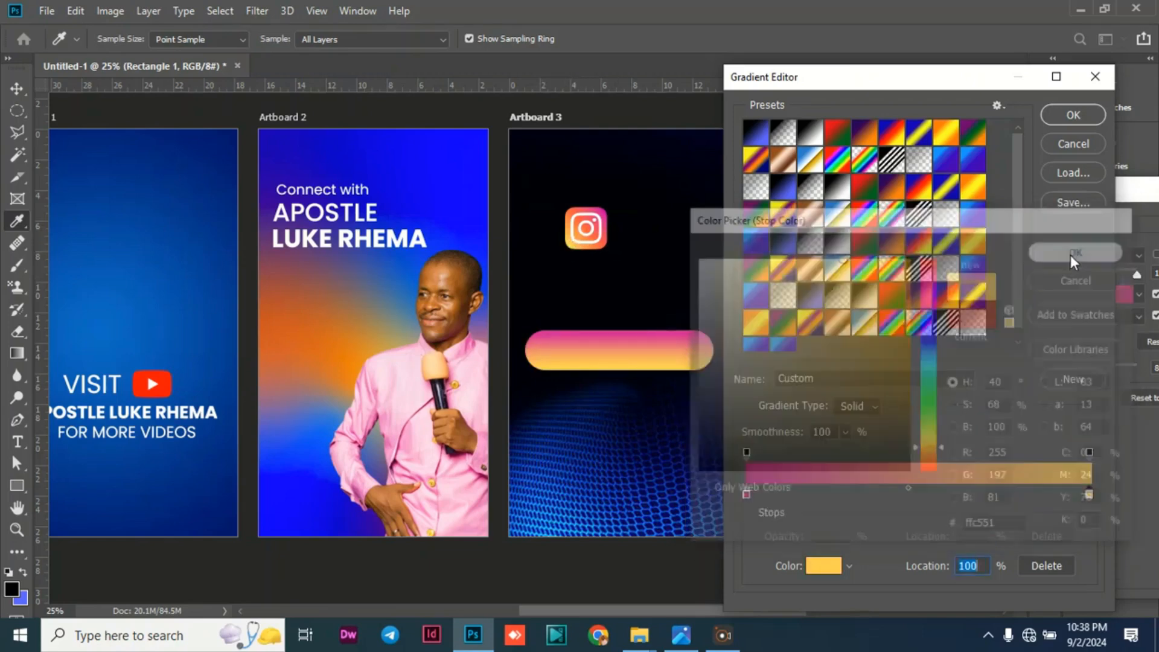
pyautogui.click(1075, 114)
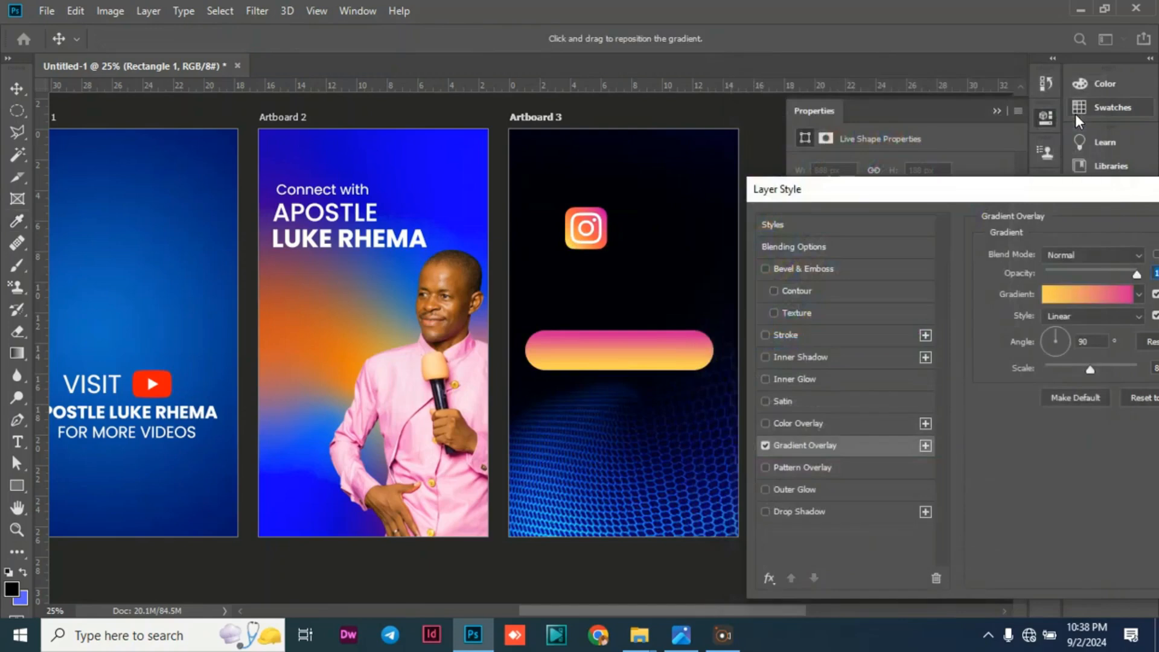
# Set the gradient overlay's angle to 0°, turn off Reverse, and apply the layer style.
pyautogui.moveTo(975, 181); pyautogui.dragTo(859, 178)
pyautogui.doubleClick(965, 340)
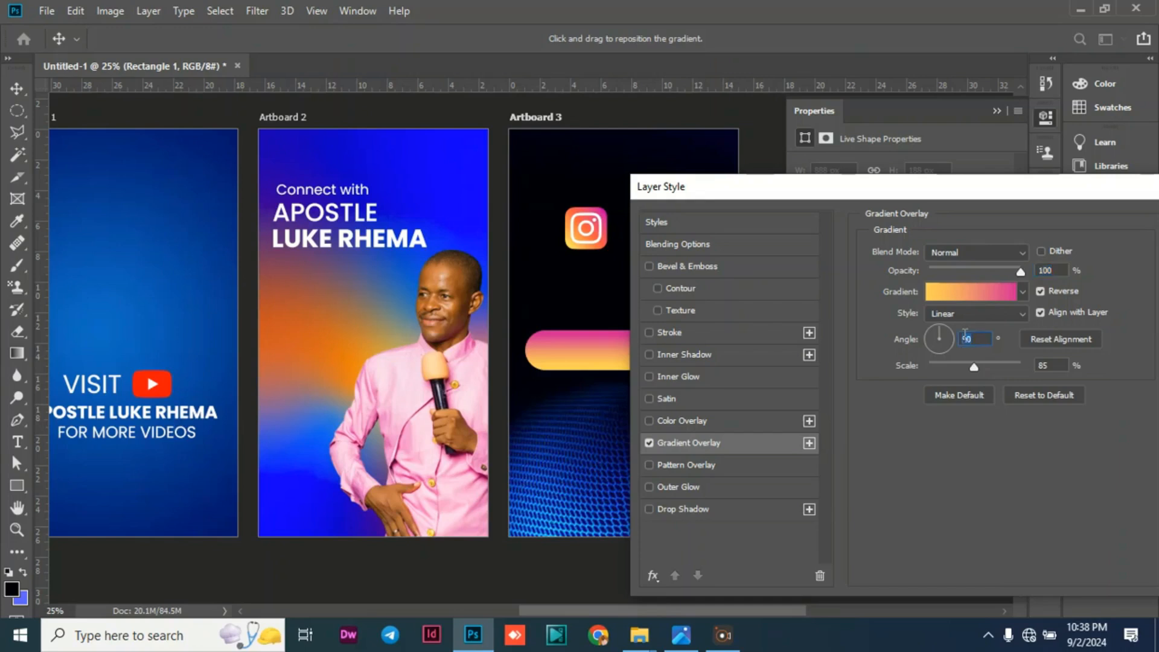
pyautogui.write('0')
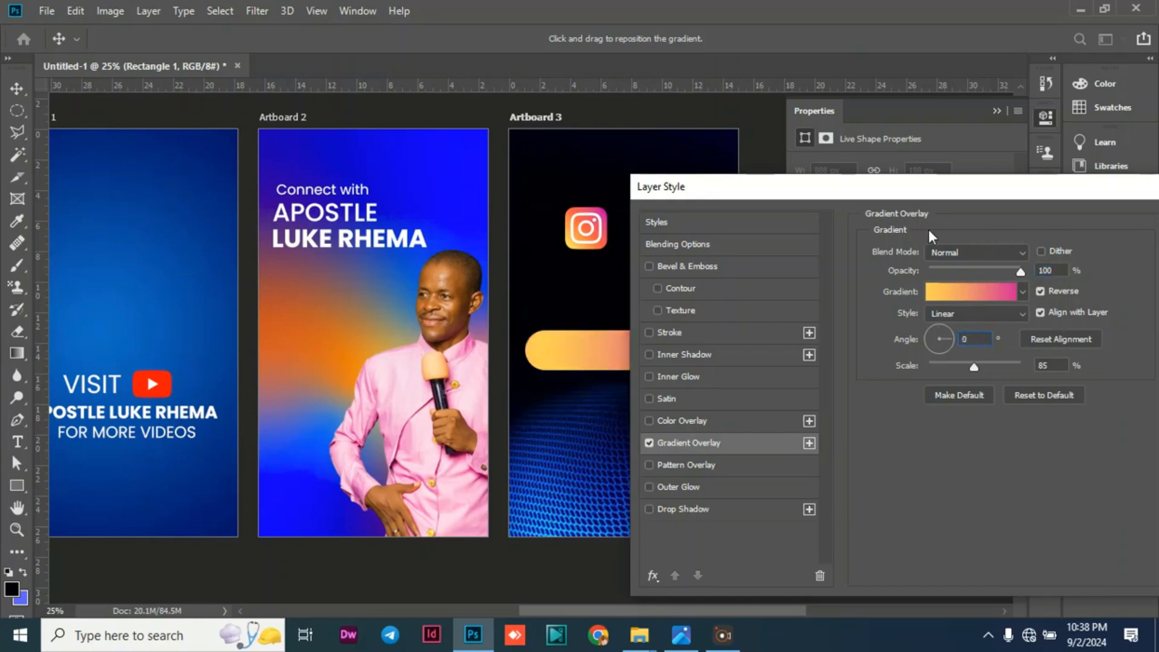
pyautogui.click(1043, 290)
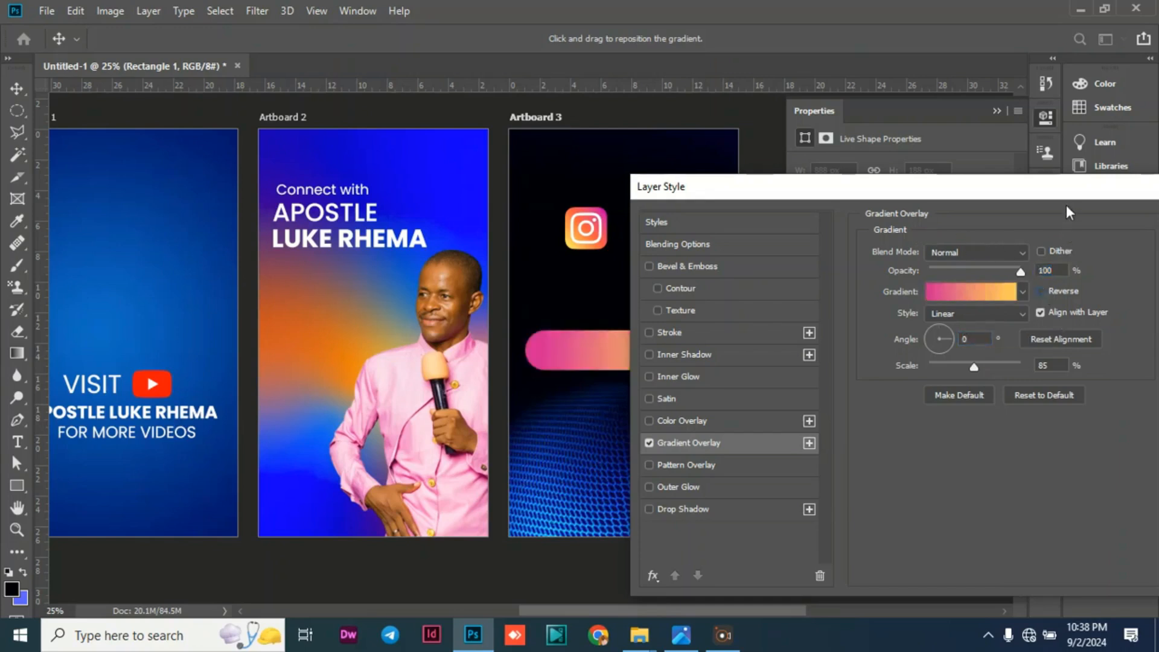
pyautogui.moveTo(1060, 189); pyautogui.dragTo(929, 186)
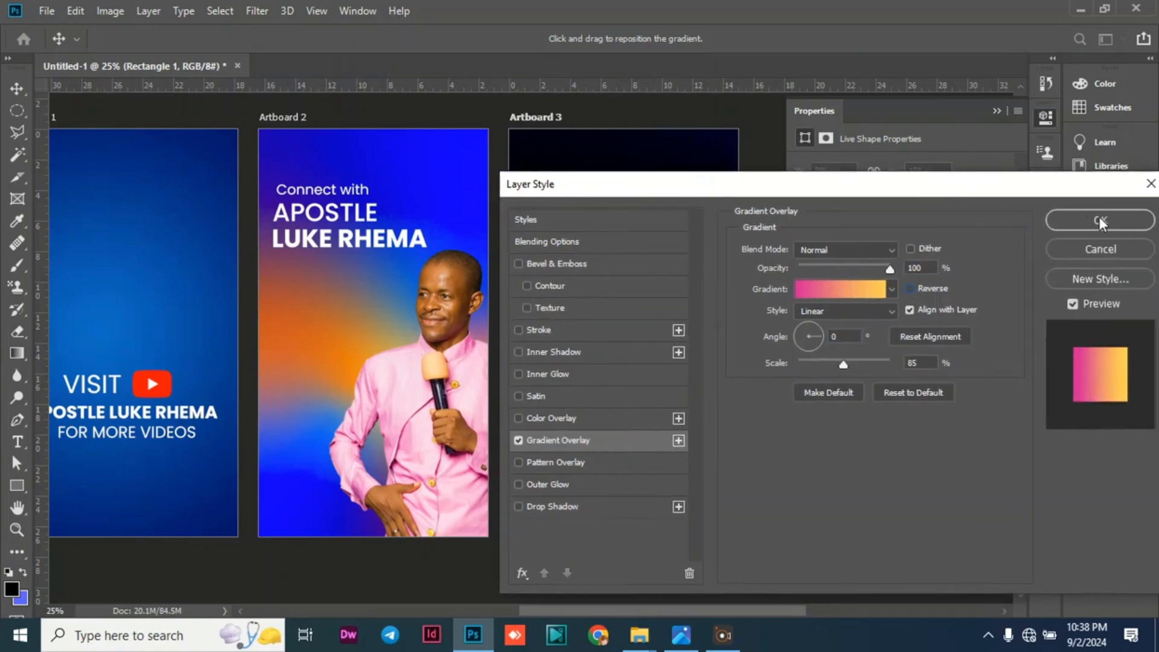
pyautogui.click(1099, 221)
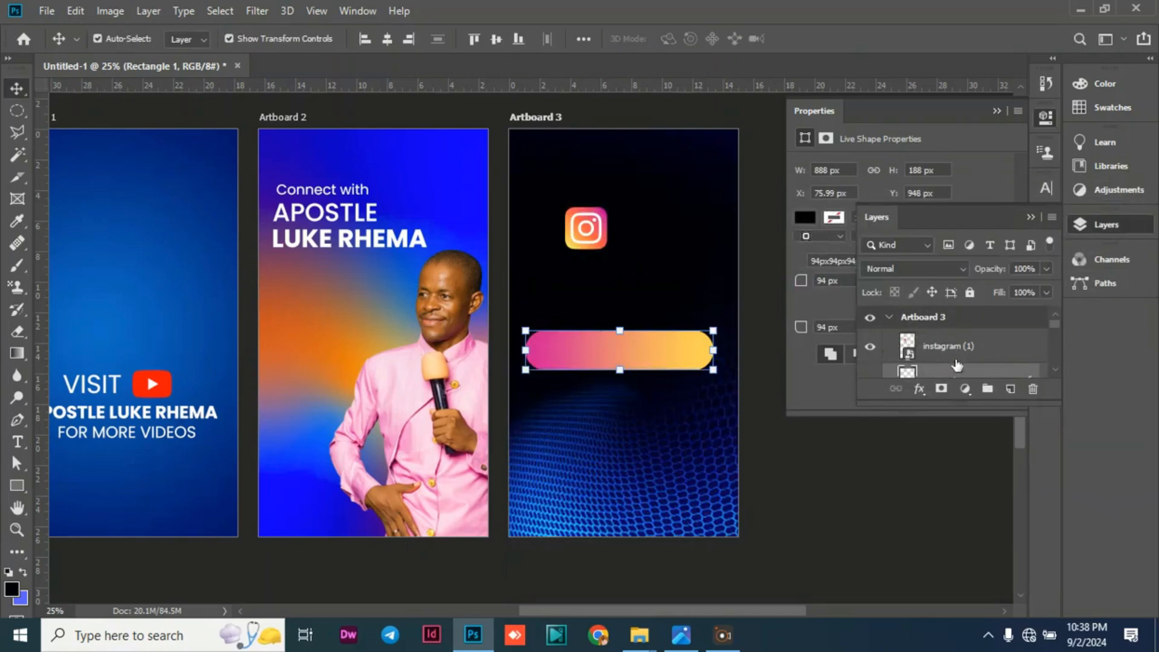
# Reopen the rounded rectangle's Gradient Overlay and turn Reverse on so the gradient runs from yellow to pink.
pyautogui.scroll(-1, 956, 364)
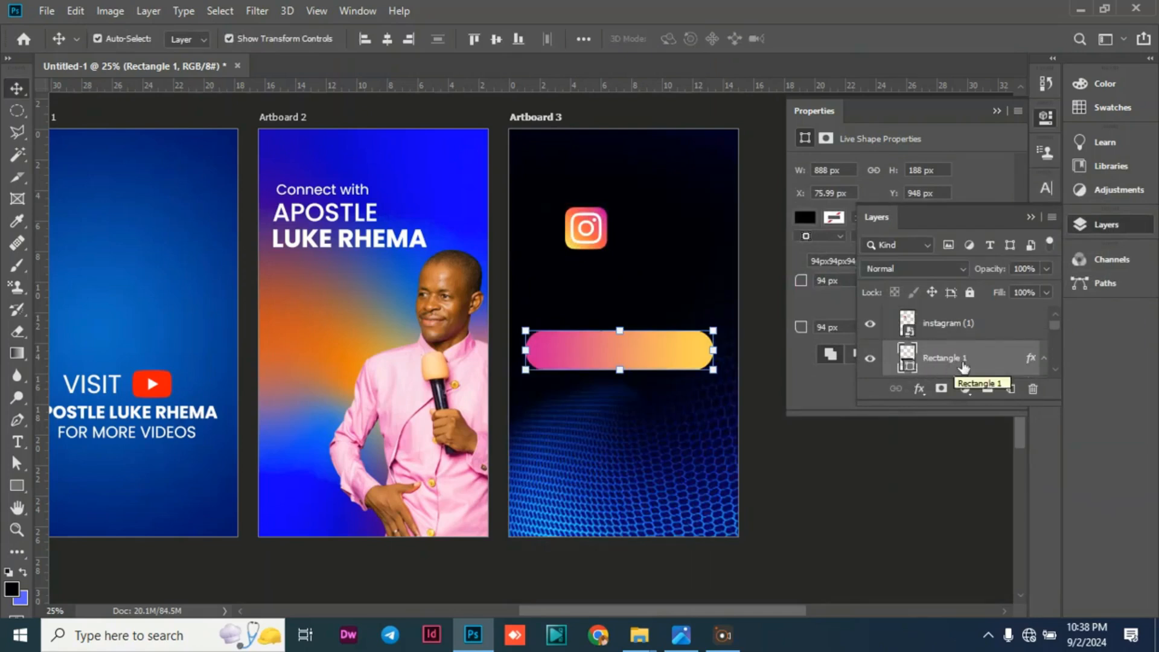
pyautogui.scroll(-2, 956, 365)
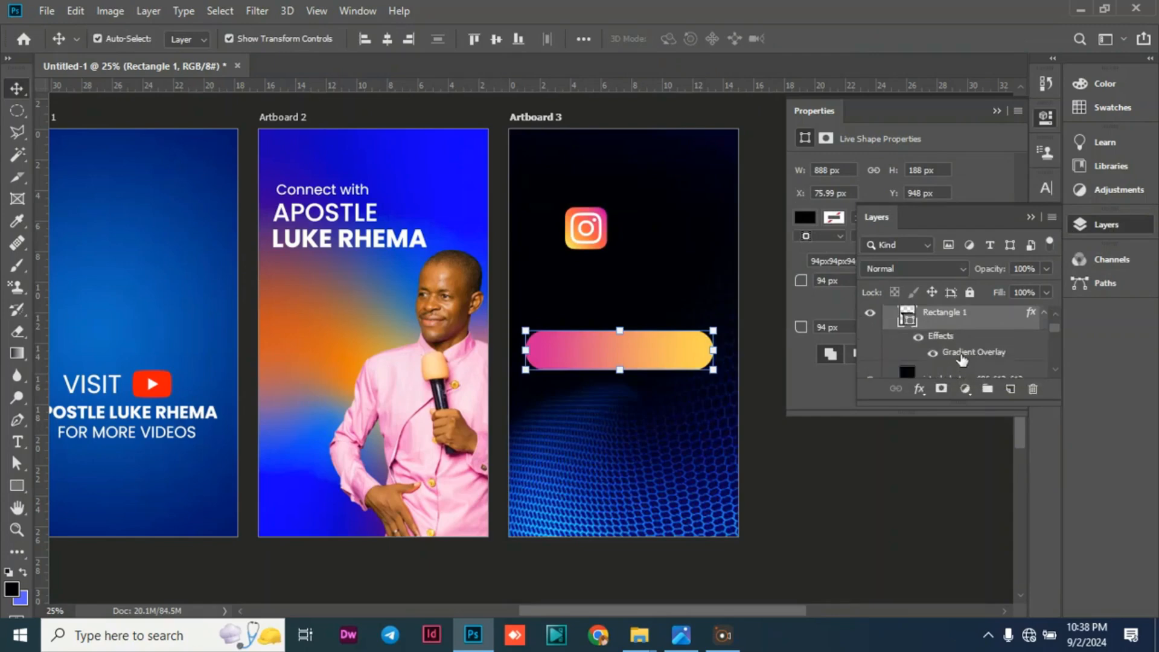
pyautogui.doubleClick(962, 360)
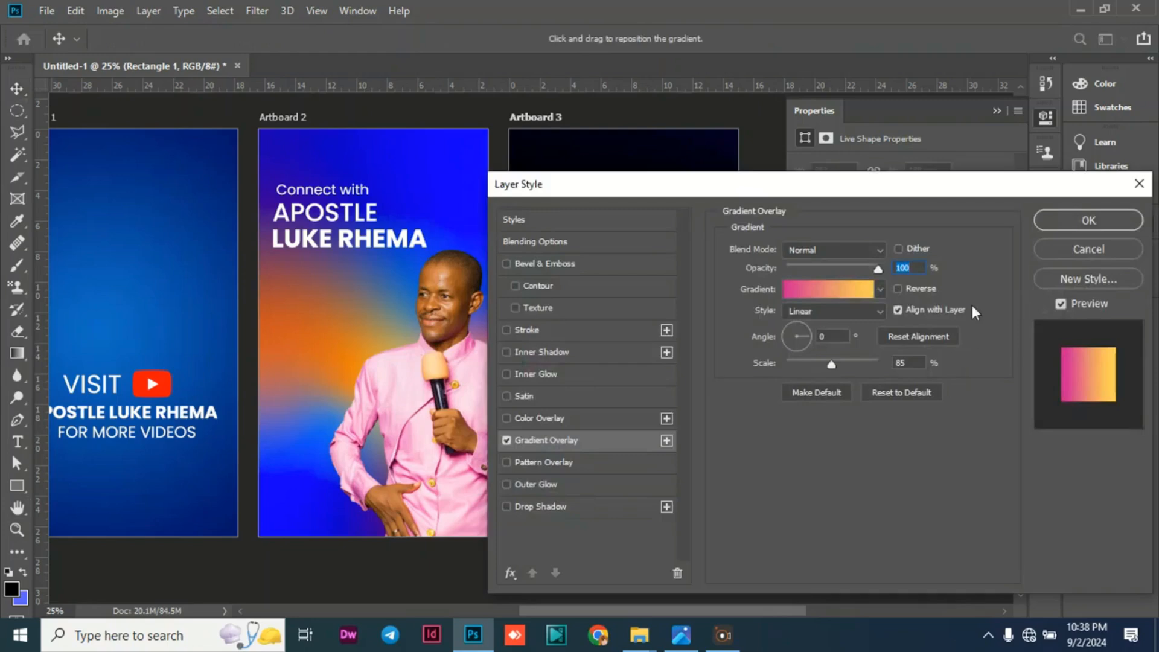
pyautogui.click(897, 287)
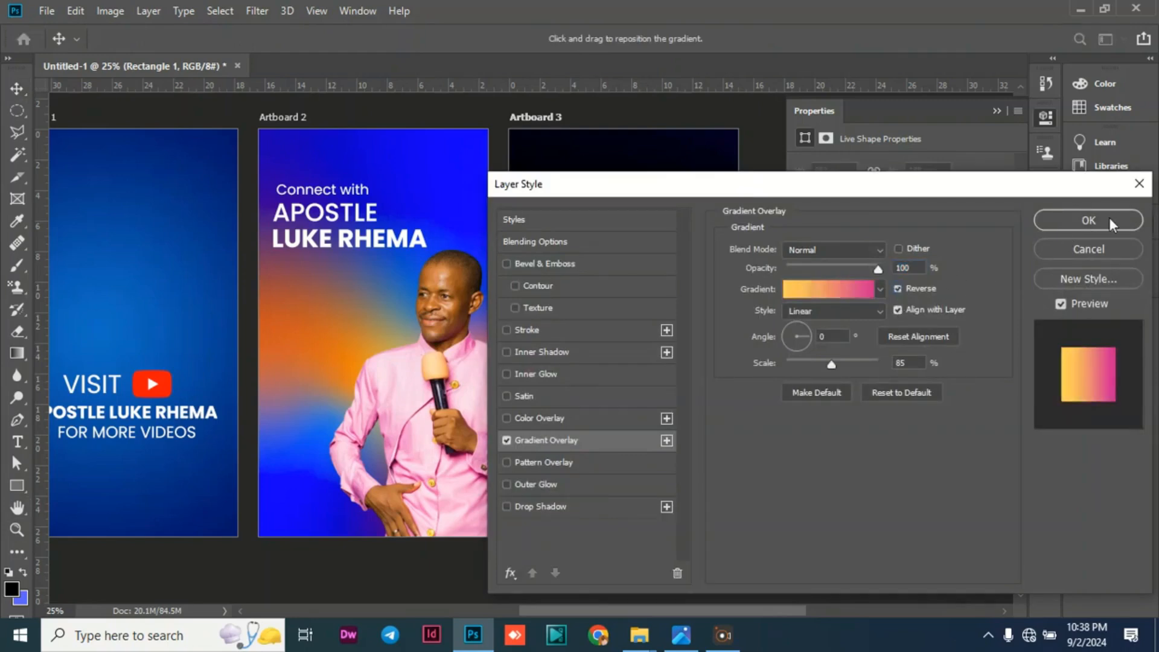
pyautogui.click(1088, 221)
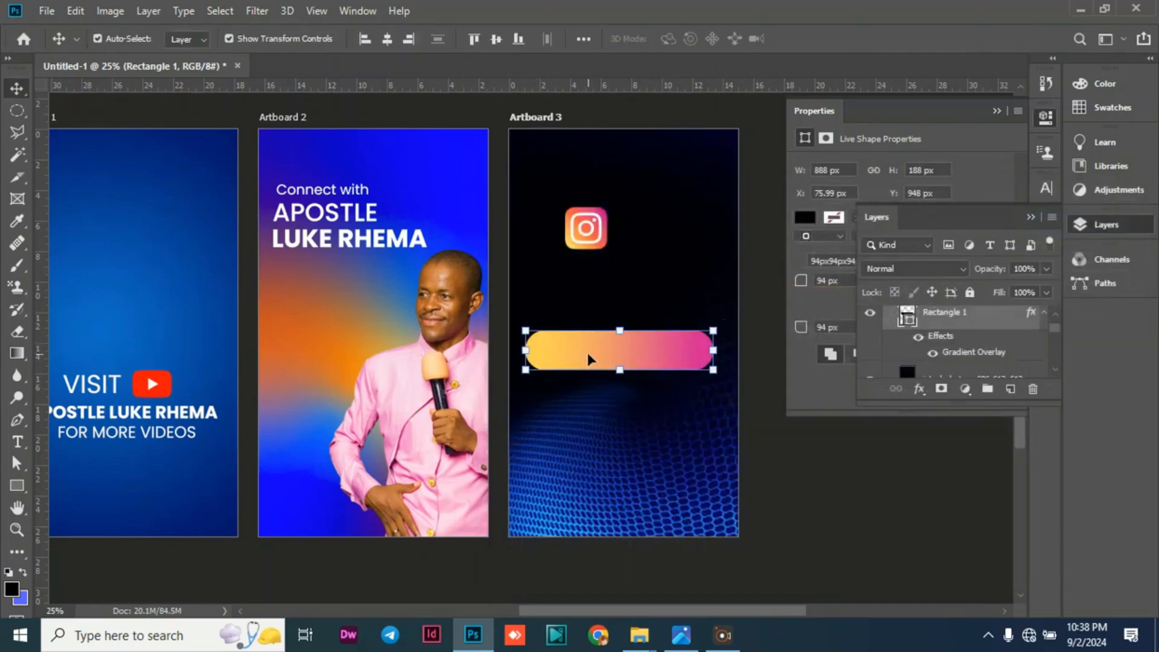
# Move the Instagram icon onto the left end of the rounded rectangle, scale it to 33.33%, and commit the transform.
pyautogui.click(602, 233)
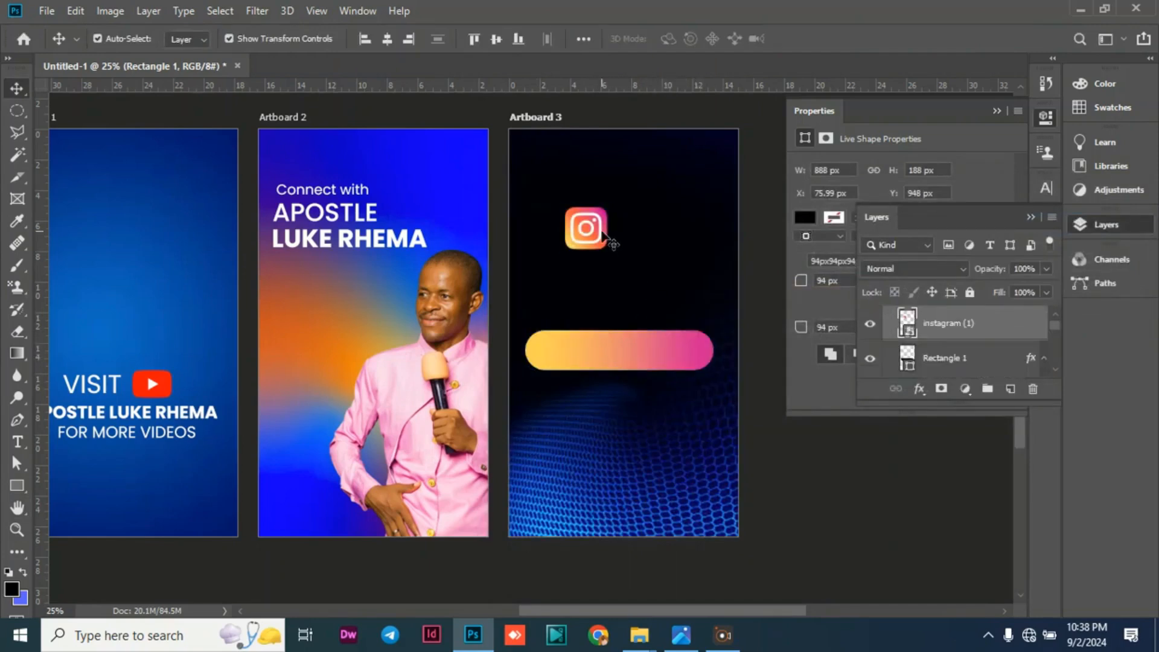
pyautogui.moveTo(602, 234); pyautogui.dragTo(550, 351)
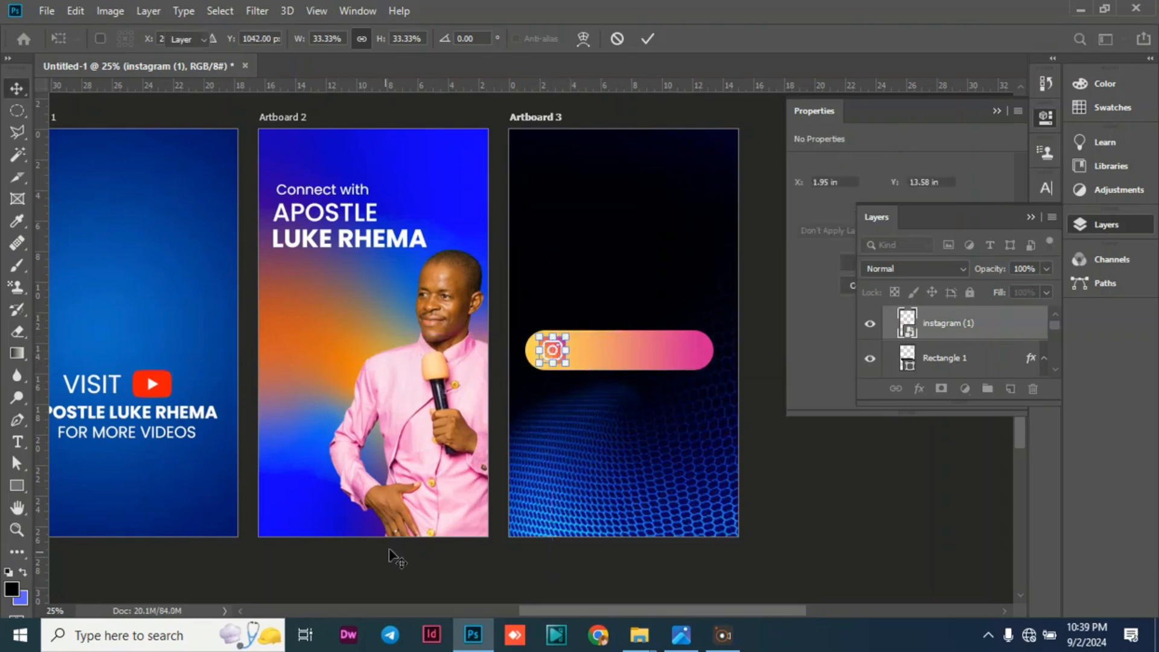
pyautogui.press('Return')
pyautogui.click(309, 554)
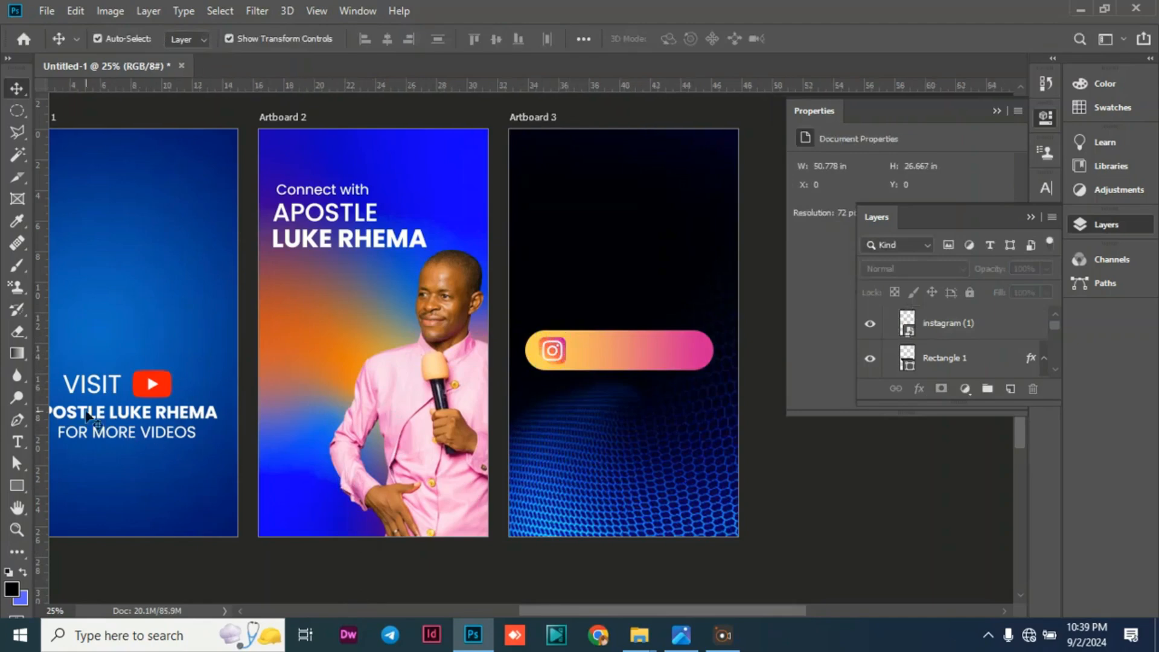
# Draw a circle about 212 px across with the Ellipse Tool over the Instagram icon on the rounded rectangle.
pyautogui.click(24, 484)
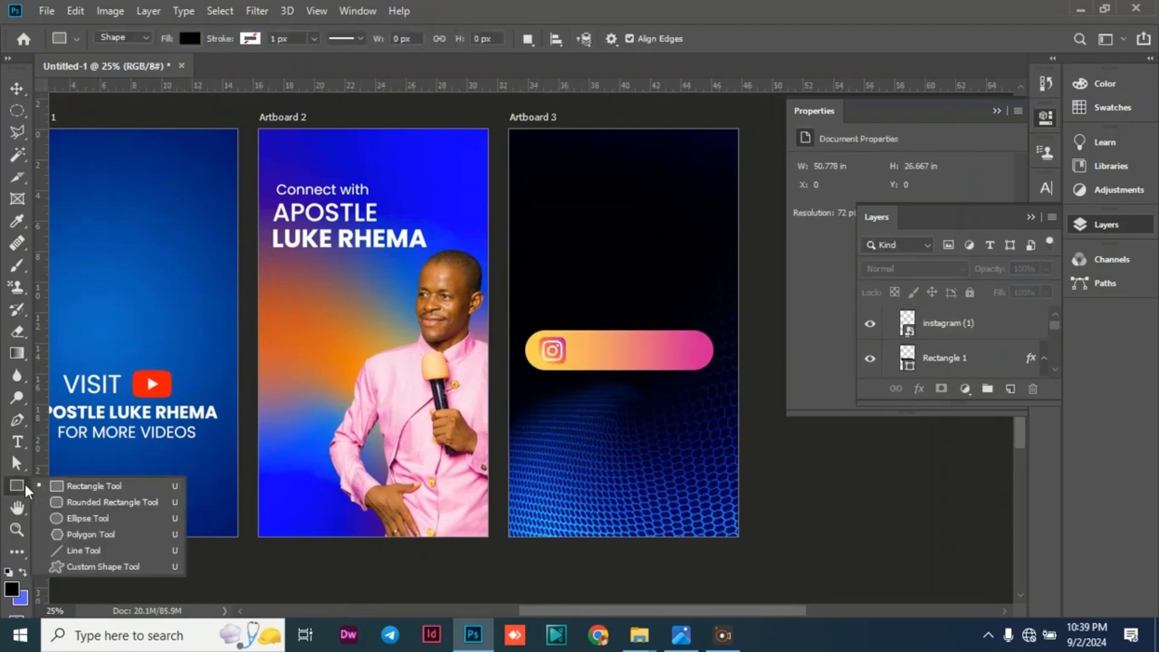
pyautogui.click(93, 516)
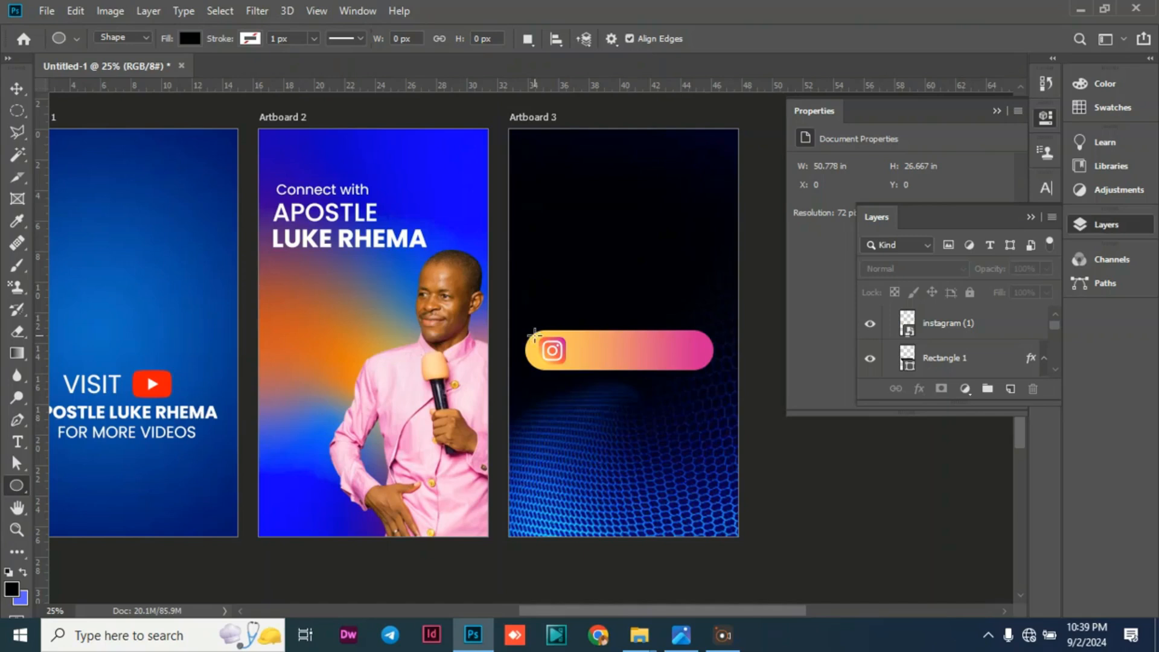
pyautogui.moveTo(535, 333); pyautogui.dragTo(630, 380)
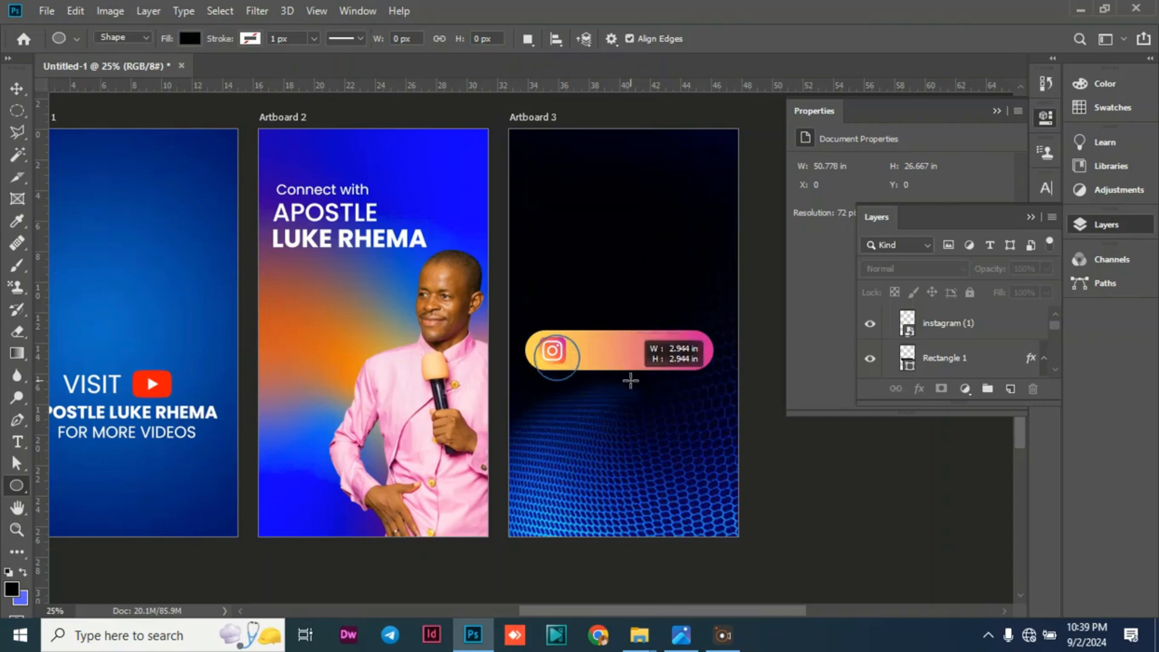
pyautogui.moveTo(630, 380); pyautogui.dragTo(629, 380)
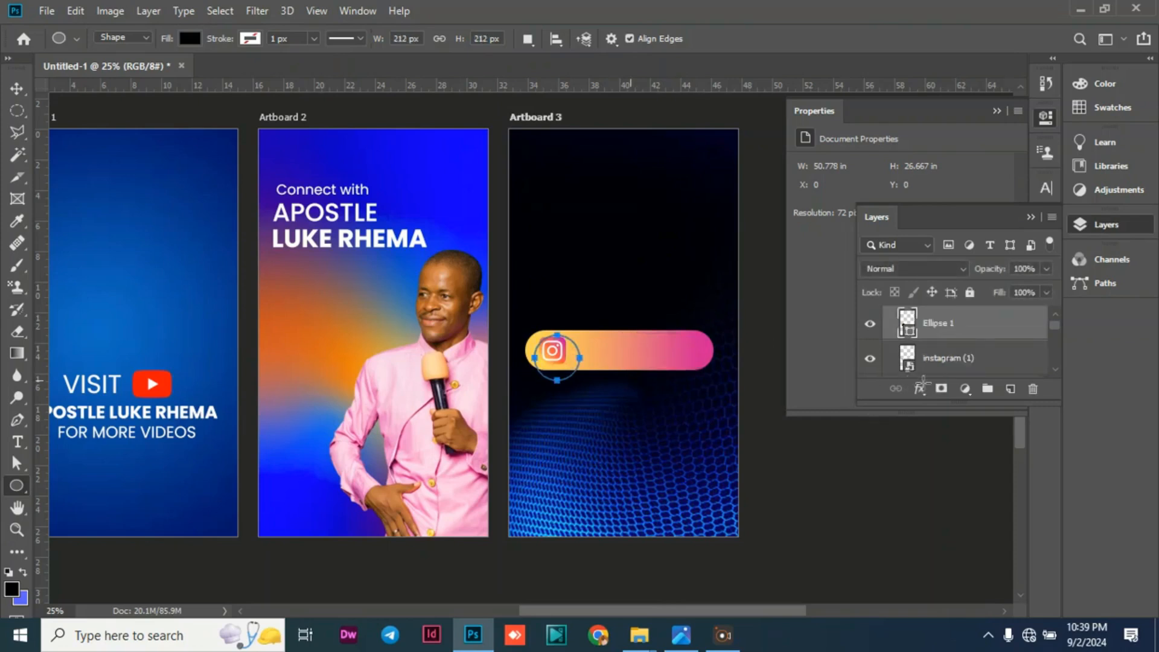
# Give the circle over the Instagram icon a white 5 px stroke and remove its fill.
pyautogui.click(835, 247)
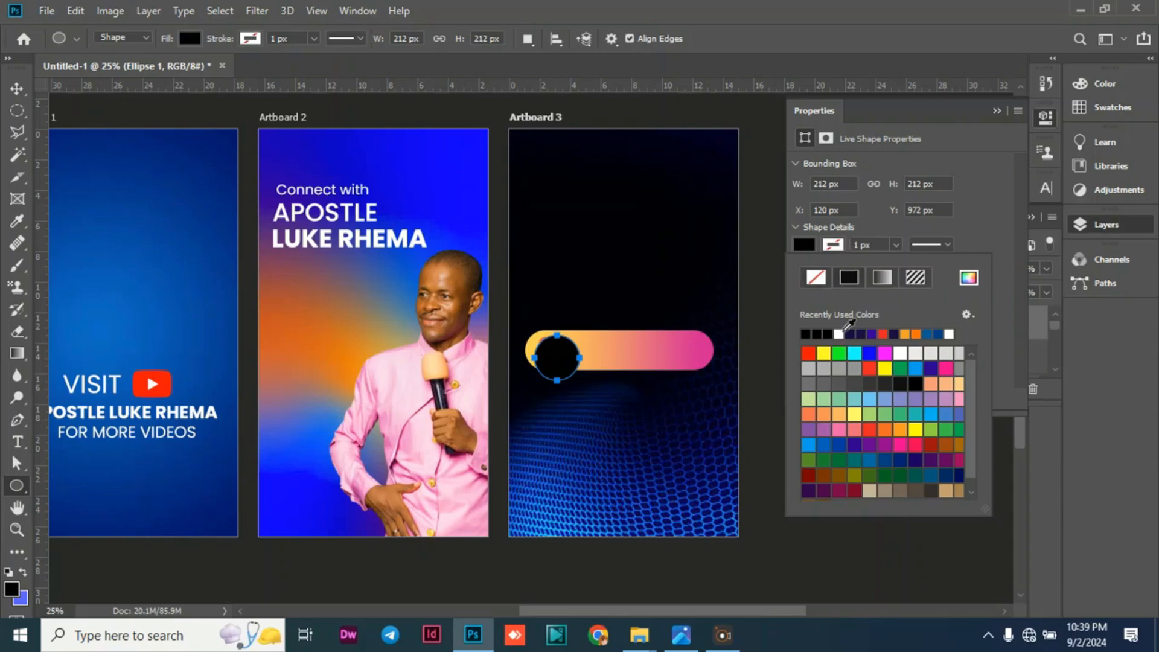
pyautogui.click(839, 334)
pyautogui.click(853, 245)
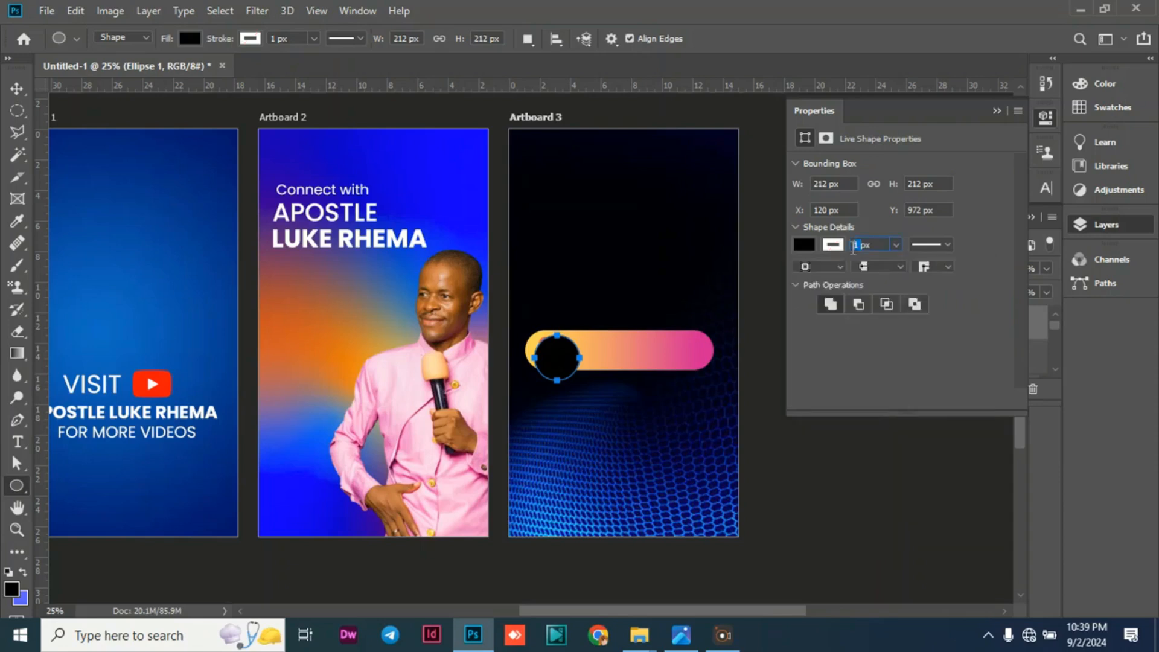
pyautogui.click(803, 246)
pyautogui.click(807, 280)
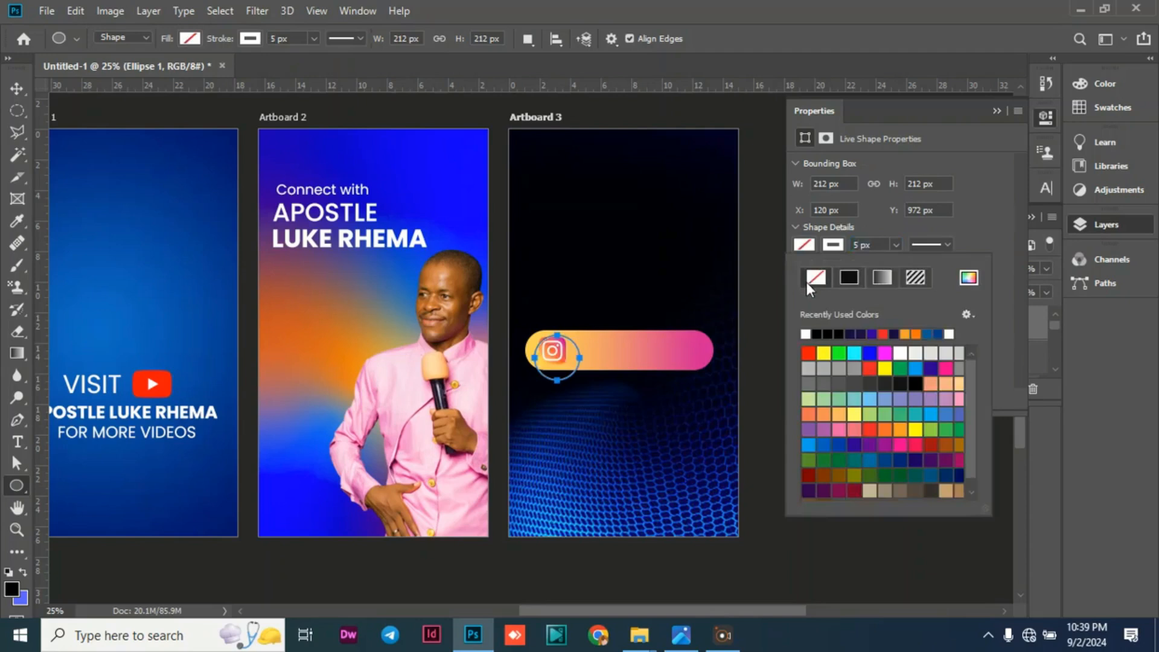
# Nudge the circle up and left to X 84 px, Y 940 px so it rings the Instagram icon at the bar's left end.
pyautogui.click(13, 92)
pyautogui.click(13, 90)
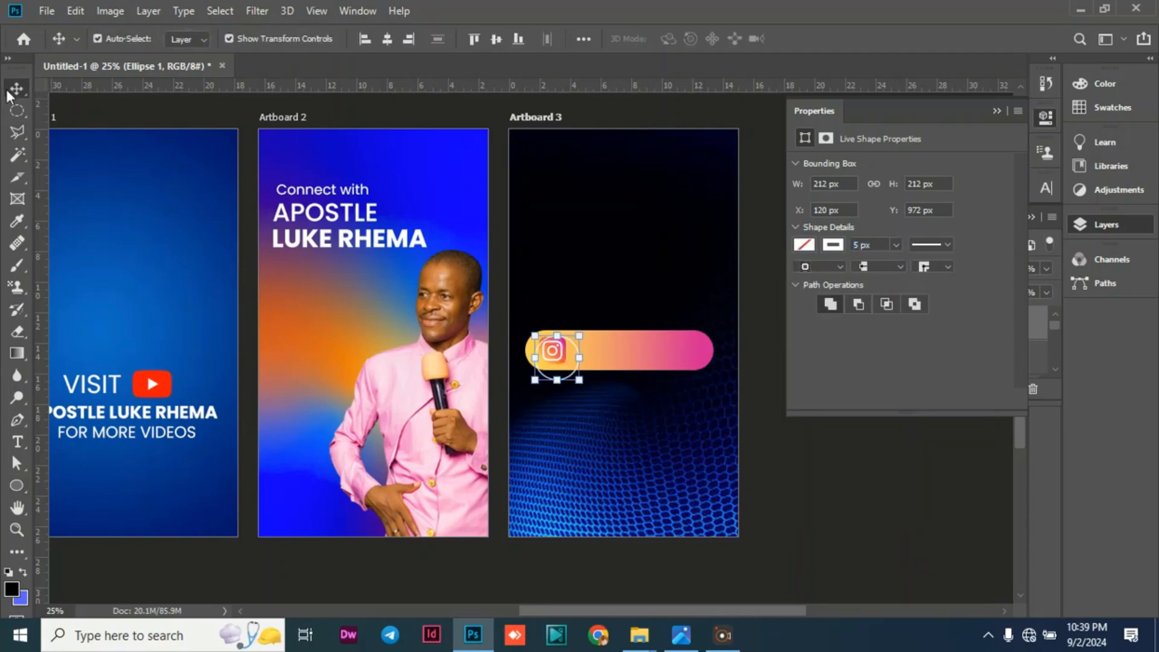
pyautogui.press('Up')
pyautogui.press('Up')
pyautogui.press('Up')
pyautogui.press('Up')
pyautogui.press('Up')
pyautogui.press('Up')
pyautogui.press('Up')
pyautogui.press('Up')
pyautogui.press('Up')
pyautogui.press('Up')
pyautogui.press('Up')
pyautogui.press('Up')
pyautogui.press('Up')
pyautogui.press('Up')
pyautogui.press('Up')
pyautogui.press('Up')
pyautogui.press('Up')
pyautogui.press('Up')
pyautogui.press('Up')
pyautogui.press('Up')
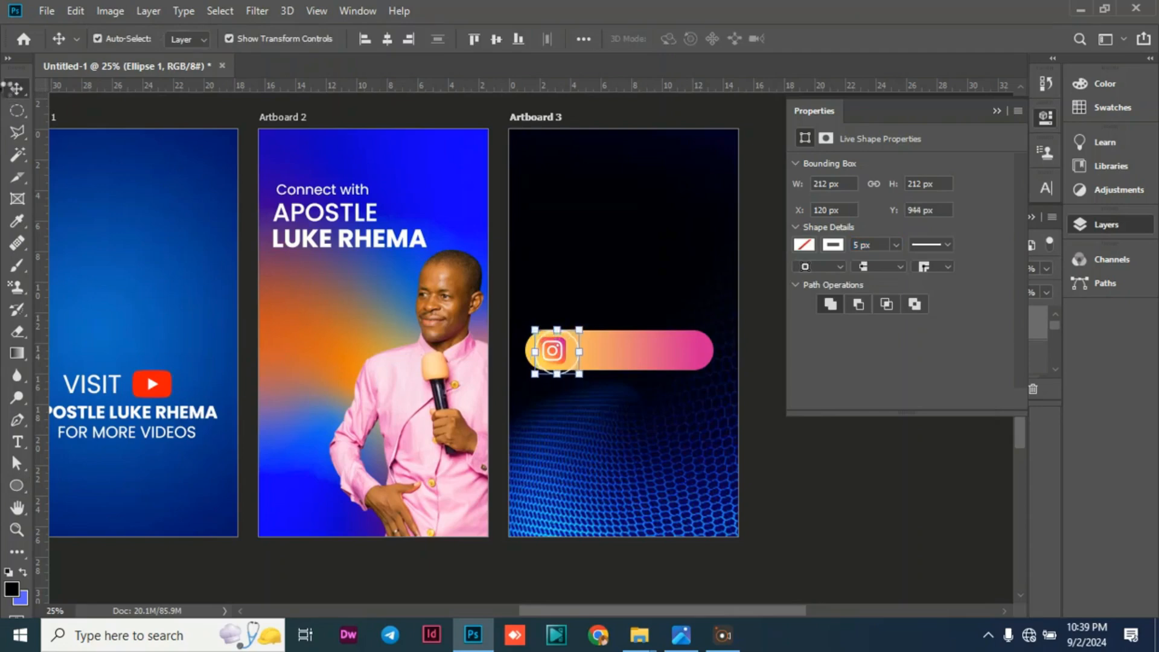
pyautogui.press('Left')
pyautogui.press('Left')
pyautogui.press('Left')
pyautogui.press('Left')
pyautogui.press('Left')
pyautogui.press('Left')
pyautogui.press('Left')
pyautogui.press('Left')
pyautogui.press('Left')
pyautogui.press('Left')
pyautogui.press('Left')
pyautogui.press('Left')
pyautogui.press('Left')
pyautogui.press('Left')
pyautogui.press('Left')
pyautogui.press('Left')
pyautogui.press('Left')
pyautogui.press('Left')
pyautogui.press('Left')
pyautogui.press('Left')
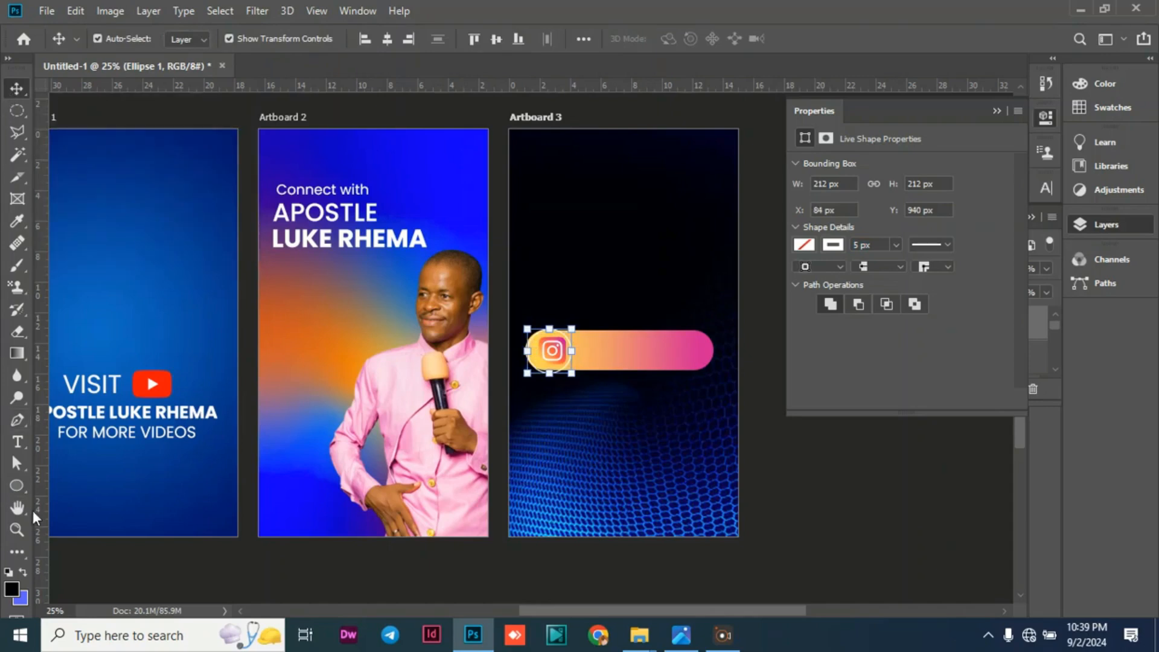
pyautogui.click(49, 610)
pyautogui.write('45')
pyautogui.press('Return')
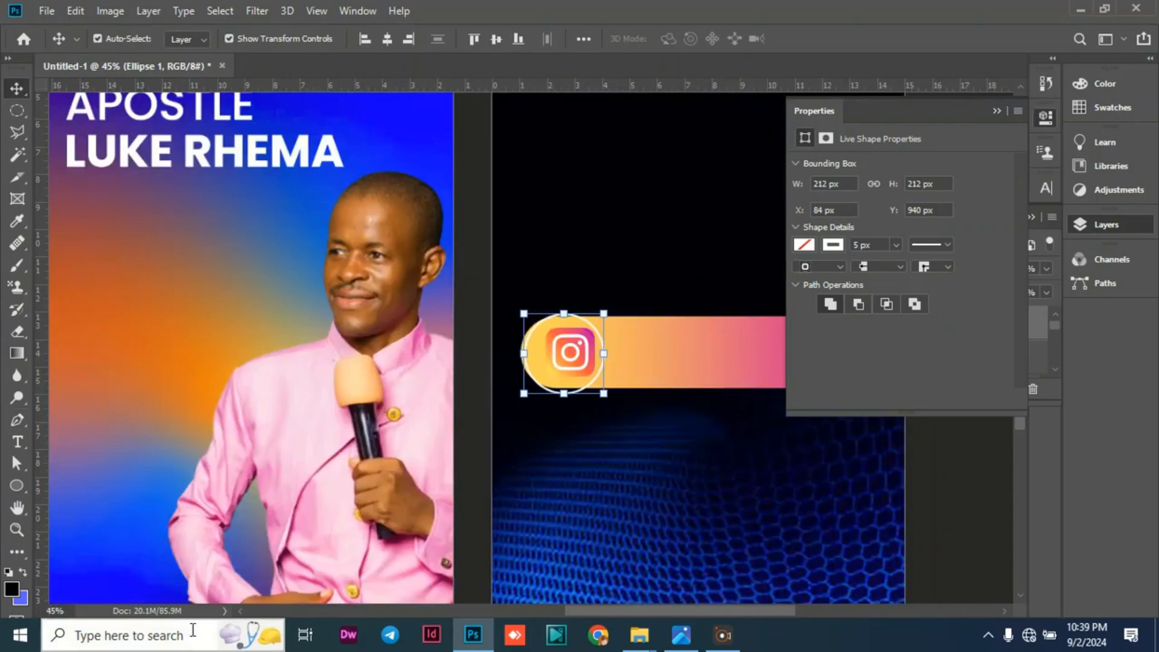